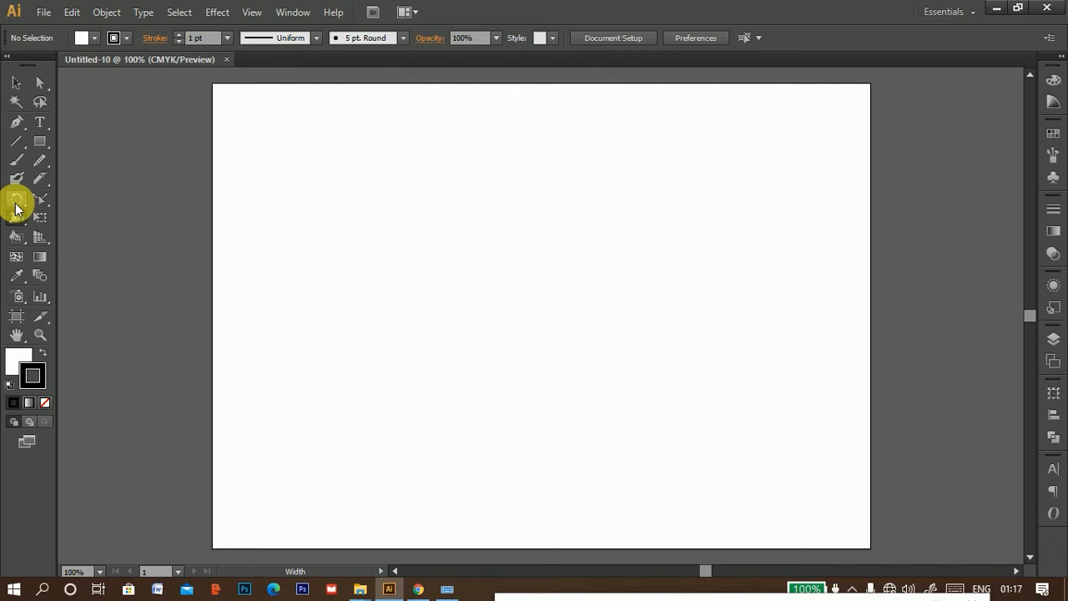
Detach the Width tool group as a floating palette and place it beside the artboard's upper-left corner
{"action": "left_click", "coordinate": [16, 209]}
{"action": "left_click", "coordinate": [49, 210]}
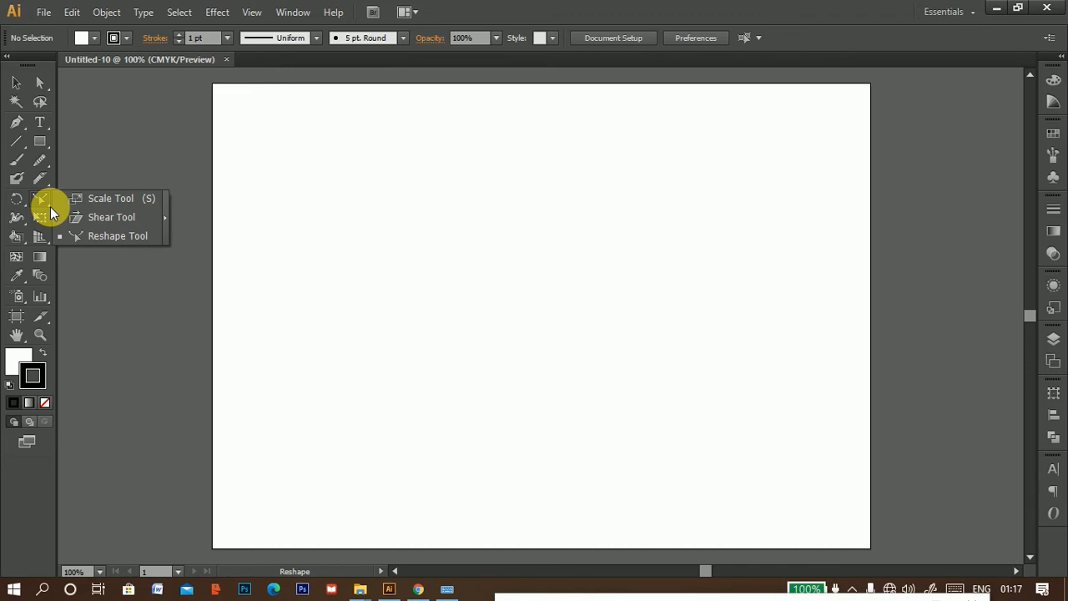
{"action": "left_click", "coordinate": [24, 221]}
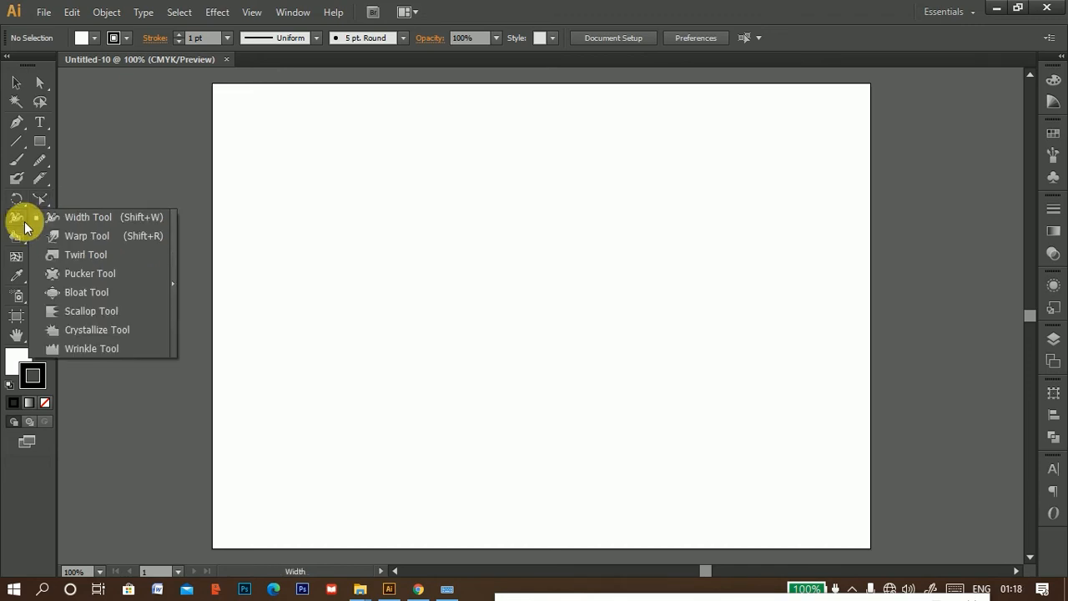
{"action": "left_click", "coordinate": [173, 284]}
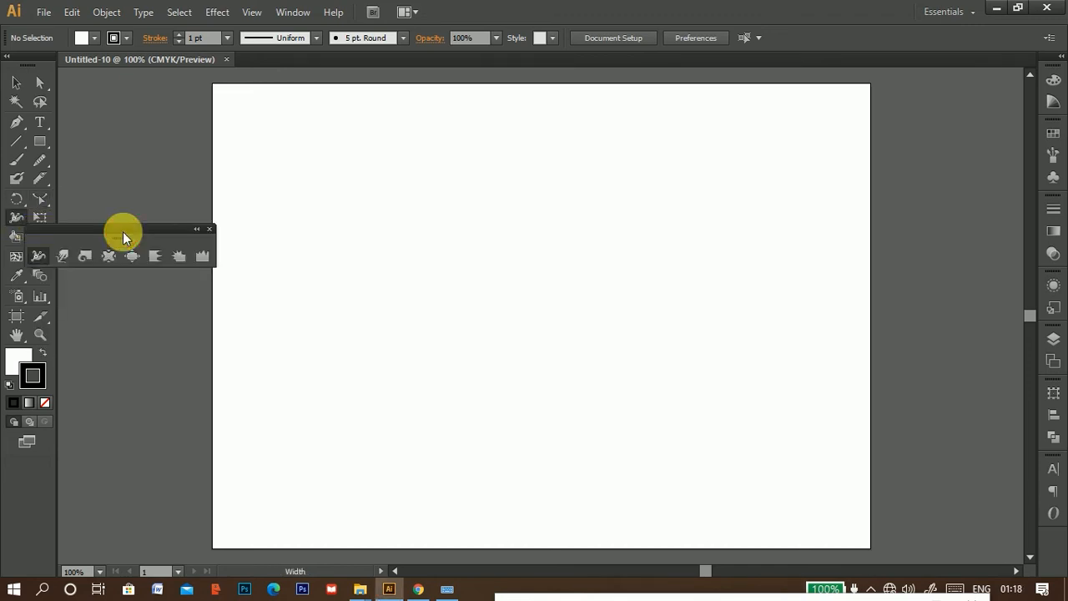
{"action": "left_click_drag", "start_coordinate": [123, 231], "coordinate": [92, 78]}
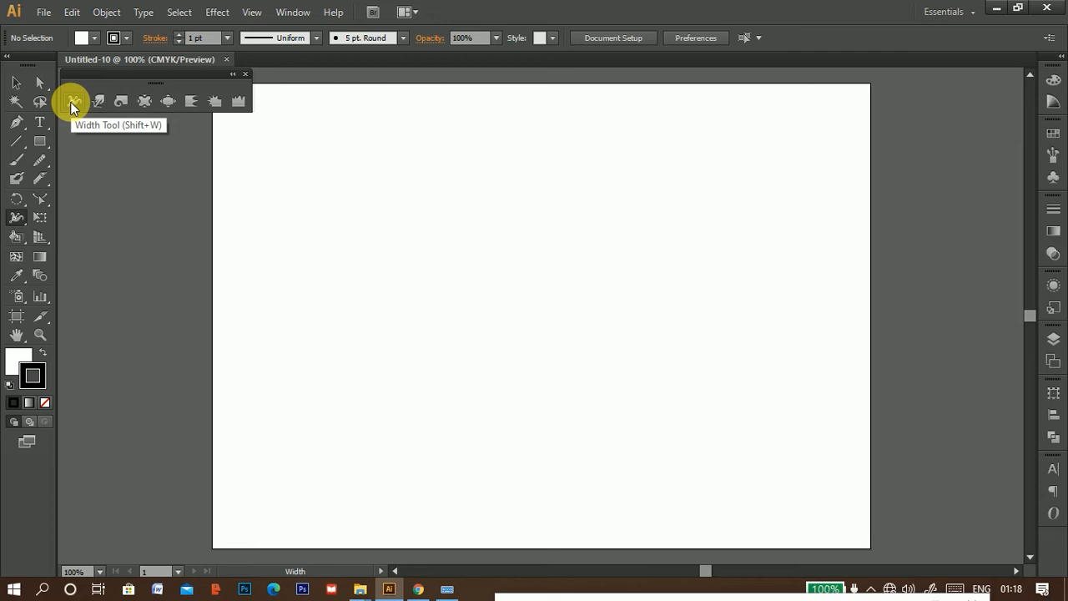
Draw a wide rectangle in the upper middle of the artboard and give it a crimson red fill
{"action": "left_click", "coordinate": [40, 146]}
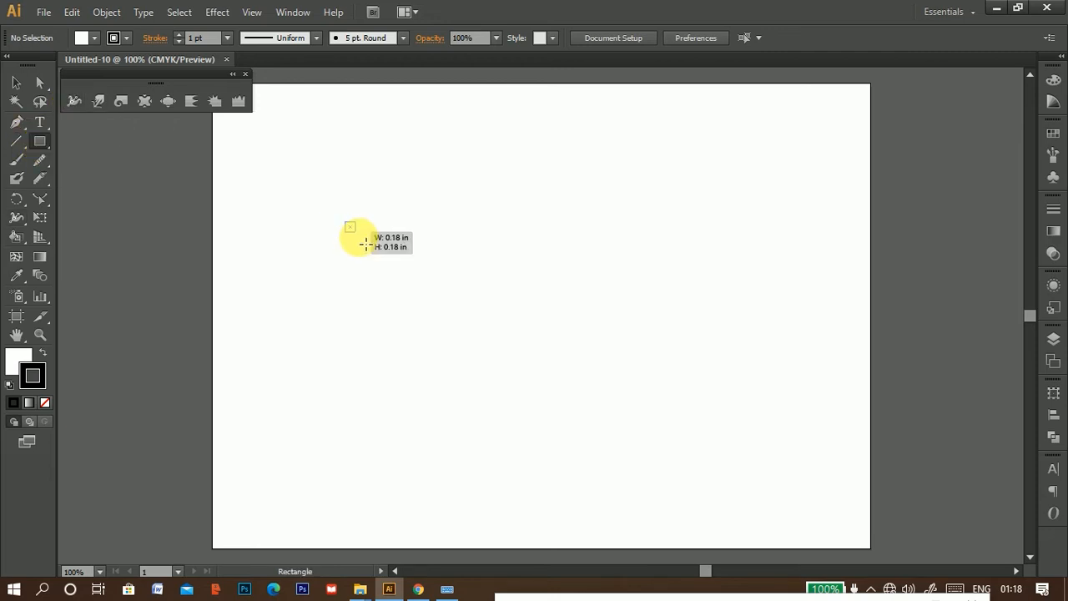
{"action": "left_click_drag", "start_coordinate": [344, 221], "coordinate": [621, 323]}
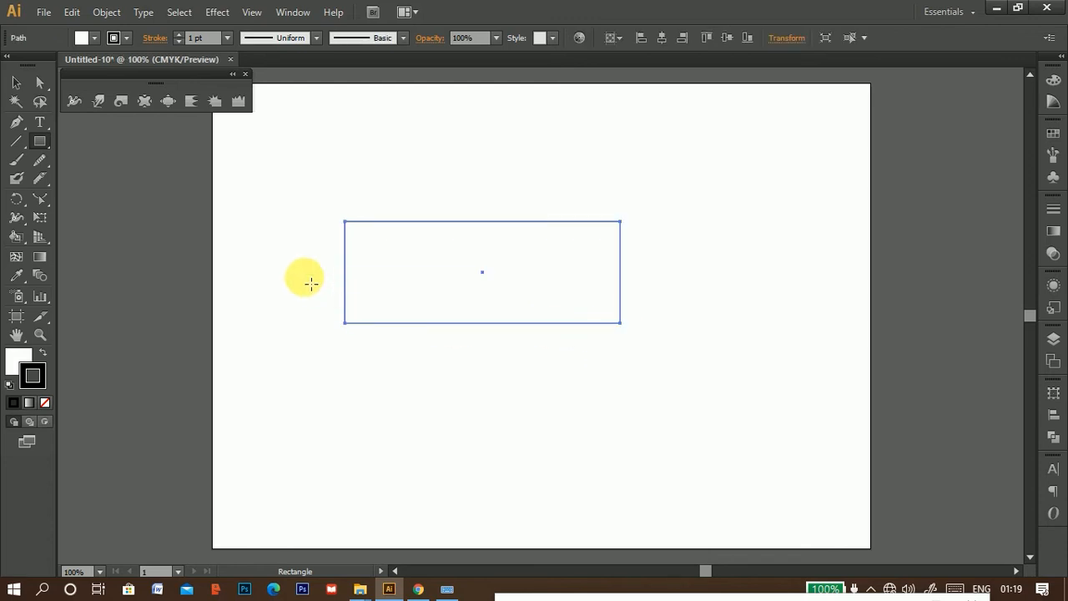
{"action": "left_click", "coordinate": [20, 362]}
{"action": "double_click", "coordinate": [20, 361]}
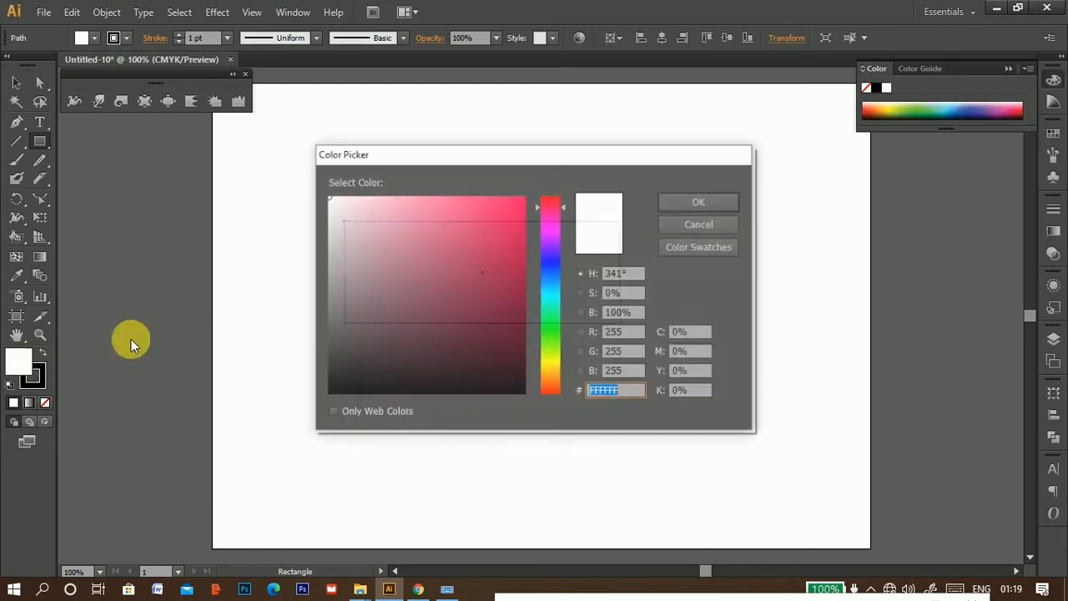
{"action": "left_click", "coordinate": [509, 240]}
{"action": "left_click", "coordinate": [698, 203]}
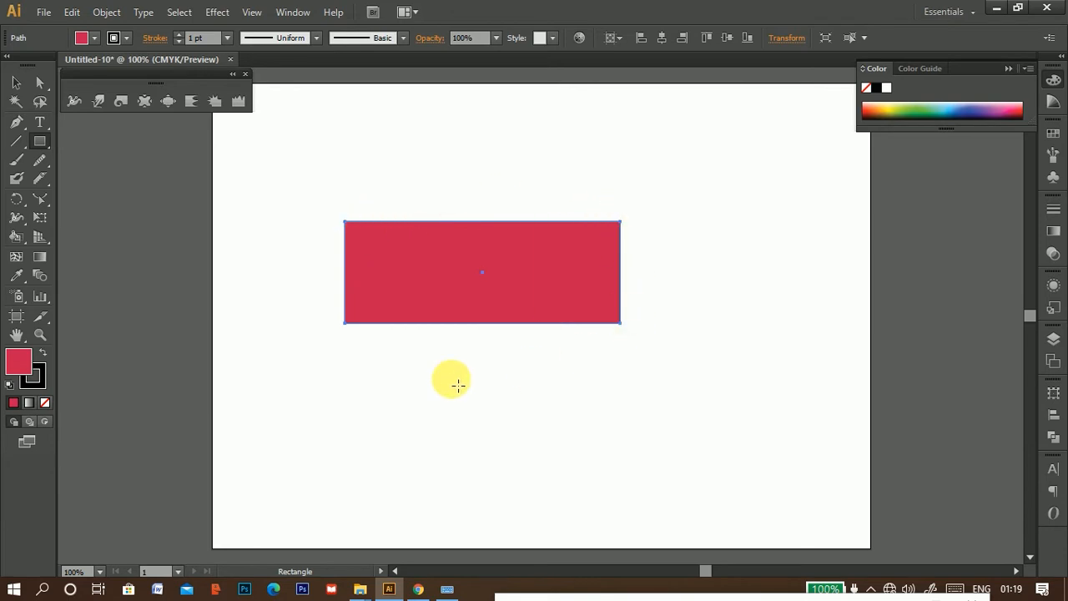
Thicken the rectangle's black stroke at its upper-left, lower-right and upper-right corners with the Width tool
{"action": "left_click", "coordinate": [74, 101]}
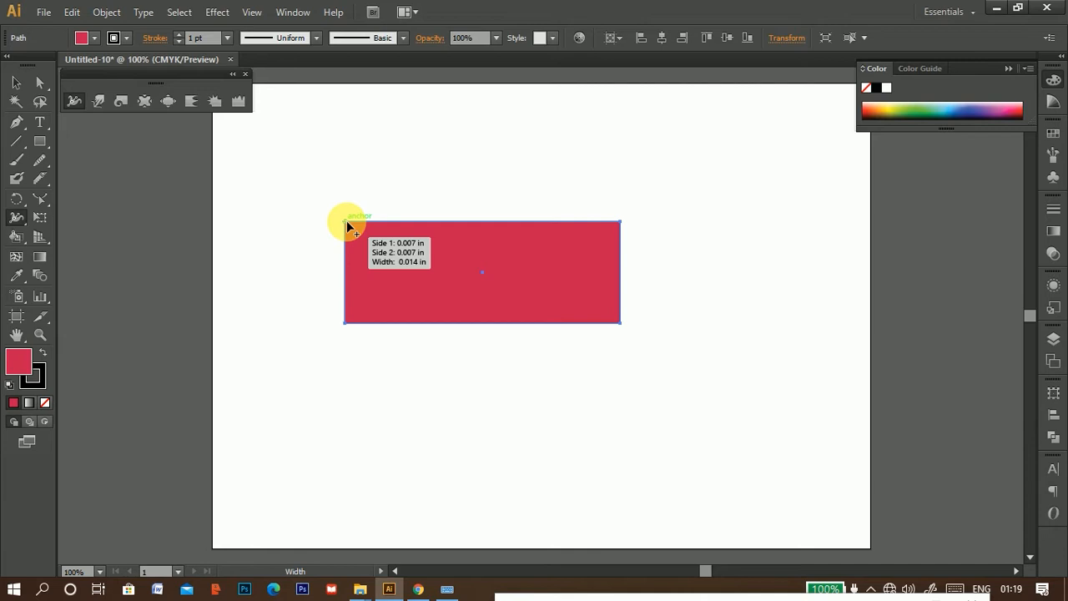
{"action": "left_click_drag", "start_coordinate": [344, 220], "coordinate": [338, 215]}
{"action": "left_click_drag", "start_coordinate": [621, 326], "coordinate": [636, 344]}
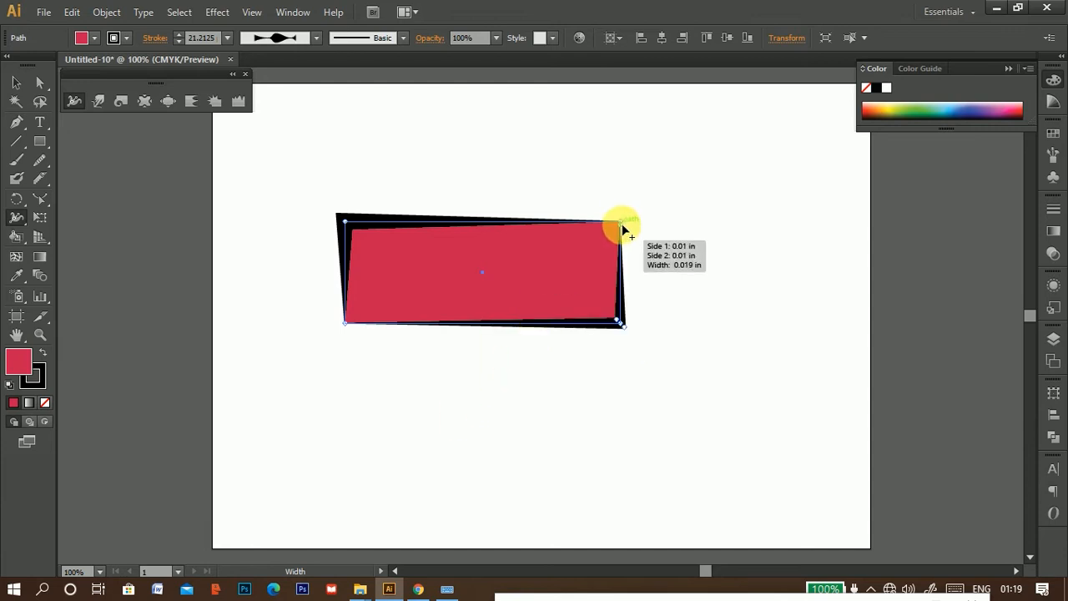
{"action": "left_click_drag", "start_coordinate": [620, 222], "coordinate": [627, 217]}
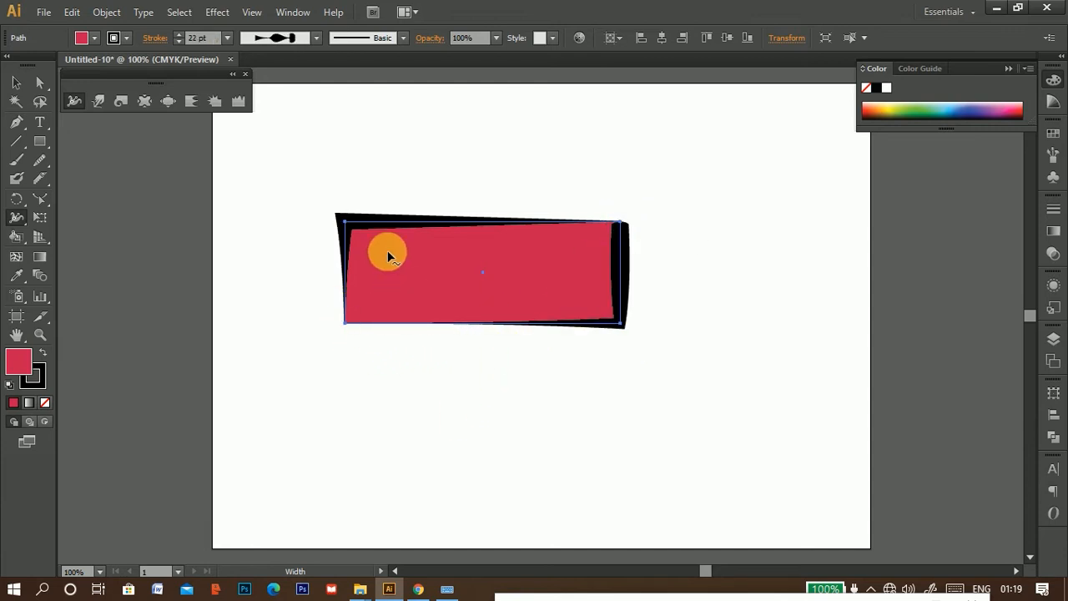
Shift the rectangle slightly on the artboard and delete it
{"action": "key", "text": "v"}
{"action": "left_click_drag", "start_coordinate": [420, 290], "coordinate": [402, 304]}
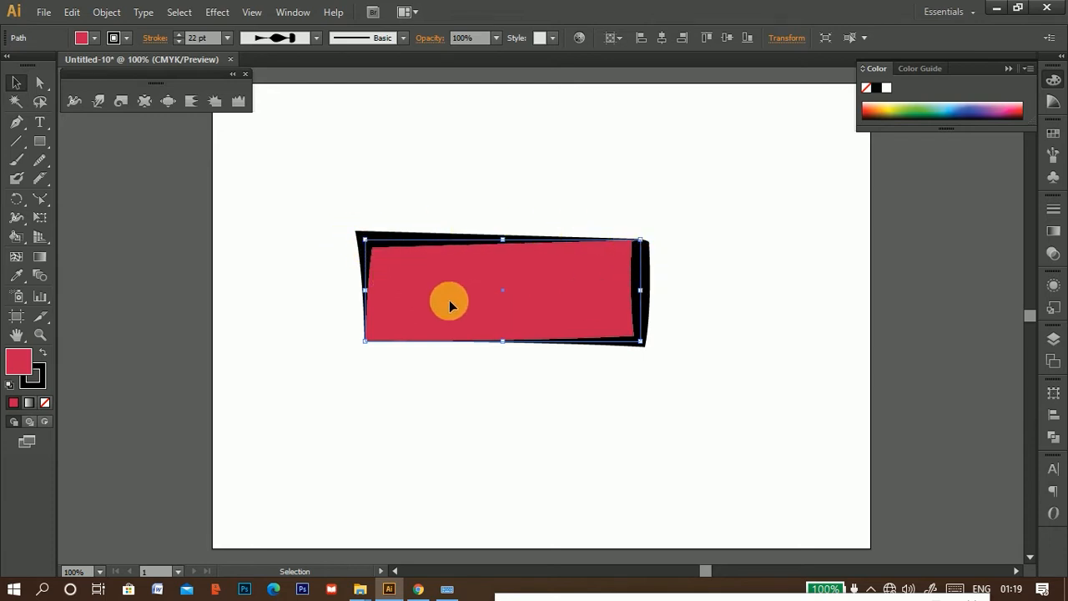
{"action": "key", "text": "Delete"}
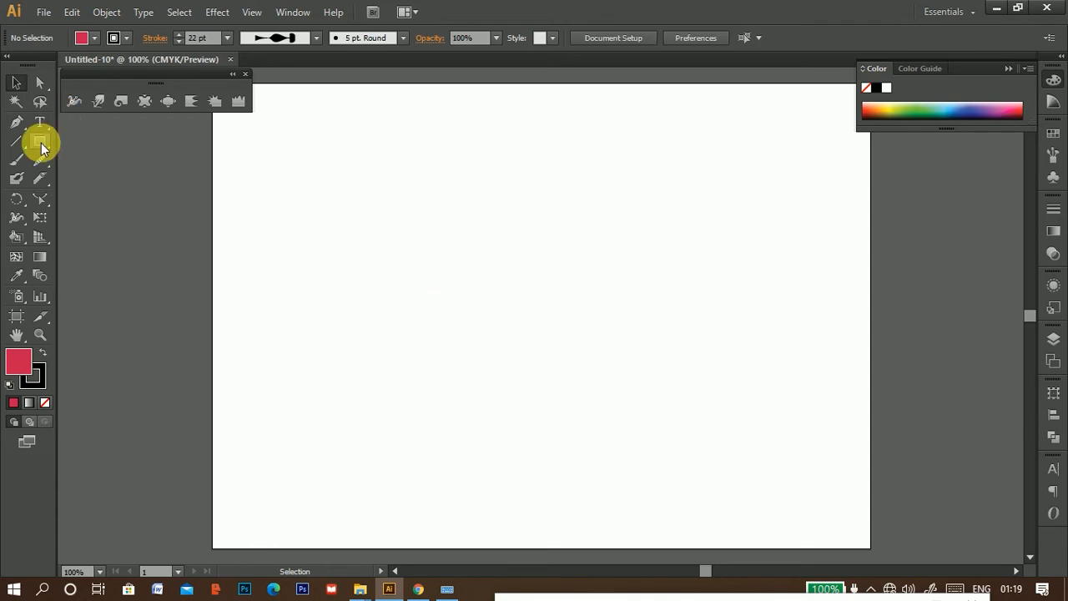
Draw a red circle in the middle of the artboard and widen its stroke at the top anchor to 50 pt
{"action": "left_click_drag", "start_coordinate": [42, 147], "coordinate": [106, 181]}
{"action": "left_click_drag", "start_coordinate": [436, 235], "coordinate": [578, 381]}
{"action": "left_click", "coordinate": [77, 101]}
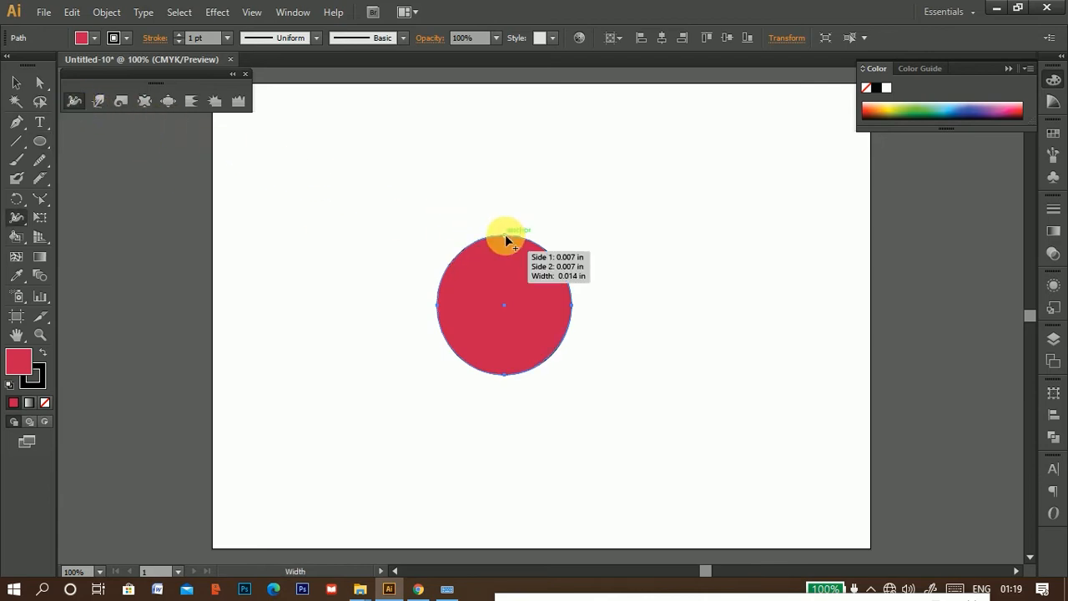
{"action": "left_click_drag", "start_coordinate": [506, 234], "coordinate": [510, 217]}
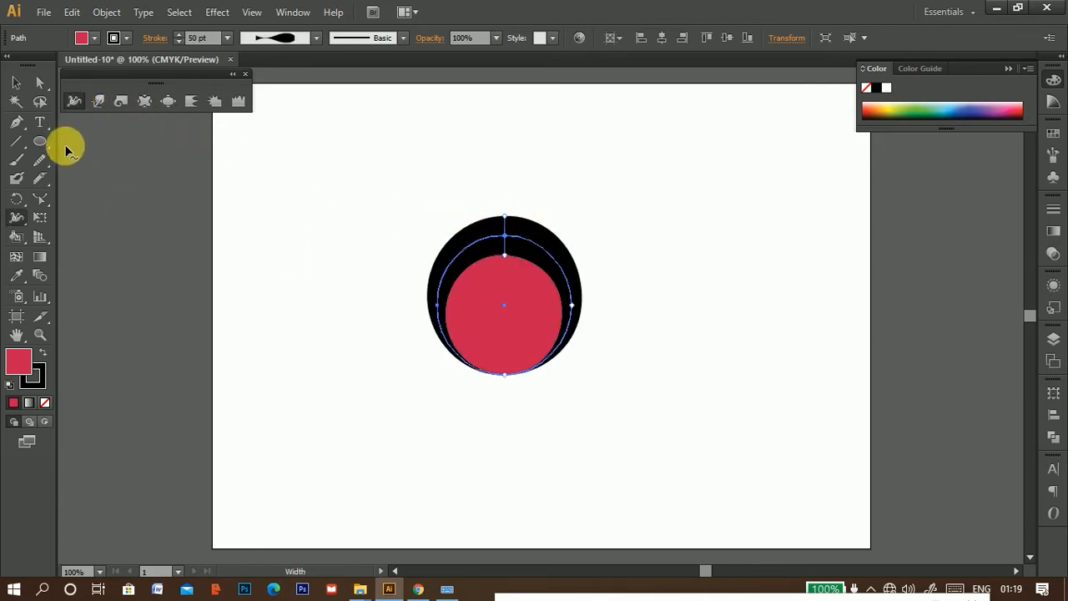
Move the circle up and to the right, then delete it
{"action": "left_click", "coordinate": [39, 81]}
{"action": "left_click_drag", "start_coordinate": [494, 354], "coordinate": [542, 321]}
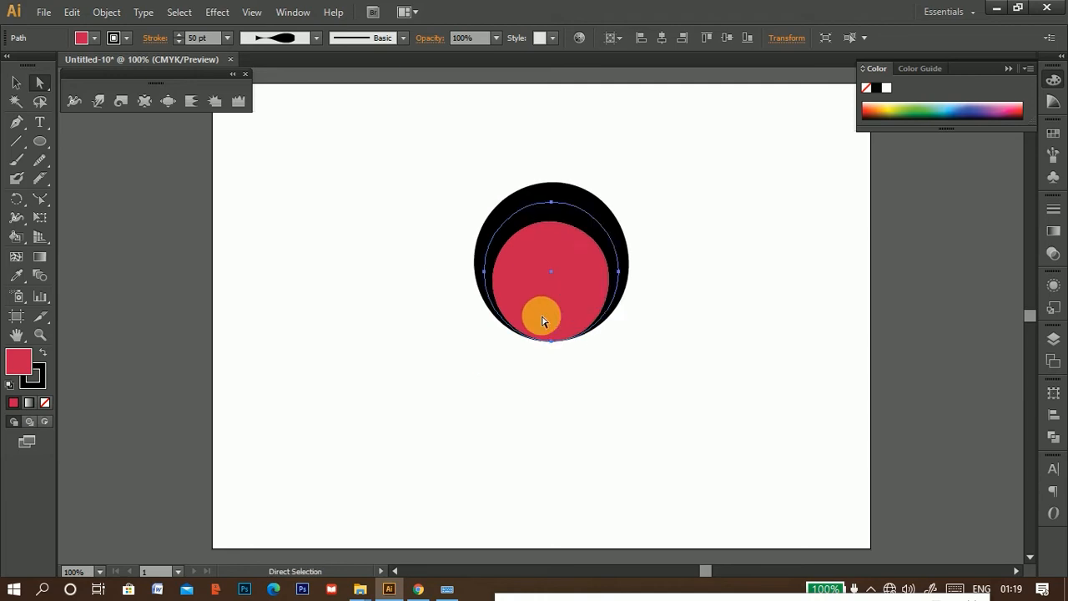
{"action": "key", "text": "Delete"}
Draw a tilted five-pointed star in the middle of the artboard and widen its stroke at all five tips
{"action": "left_click_drag", "start_coordinate": [39, 144], "coordinate": [137, 144]}
{"action": "left_click_drag", "start_coordinate": [497, 318], "coordinate": [531, 352]}
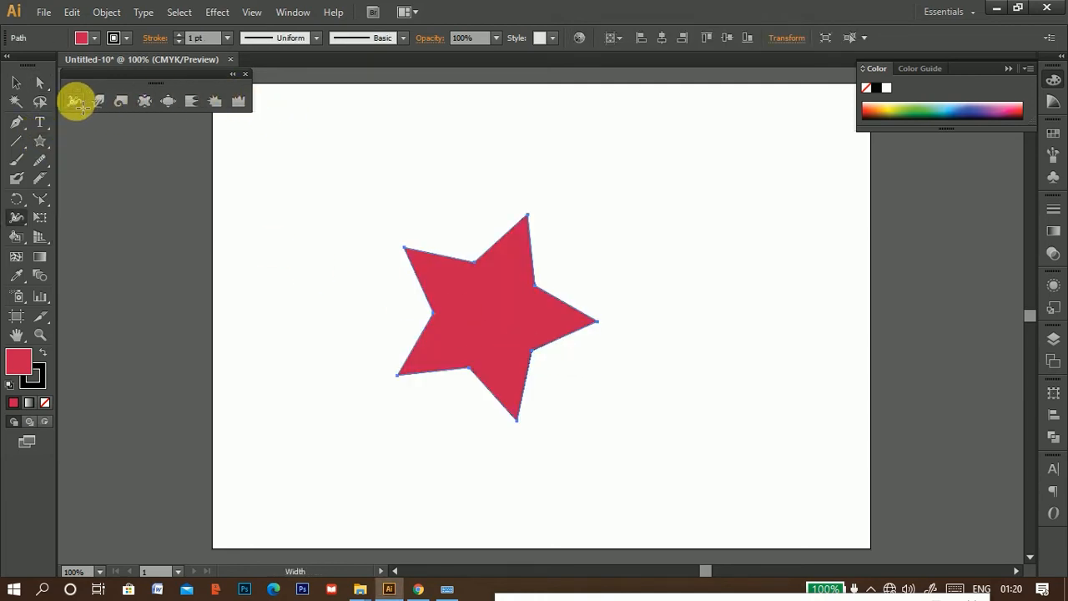
{"action": "mouse_move", "coordinate": [527, 219]}
{"action": "left_mouse_down"}
{"action": "mouse_move", "coordinate": [542, 208]}
{"action": "mouse_move", "coordinate": [535, 197]}
{"action": "left_mouse_up"}
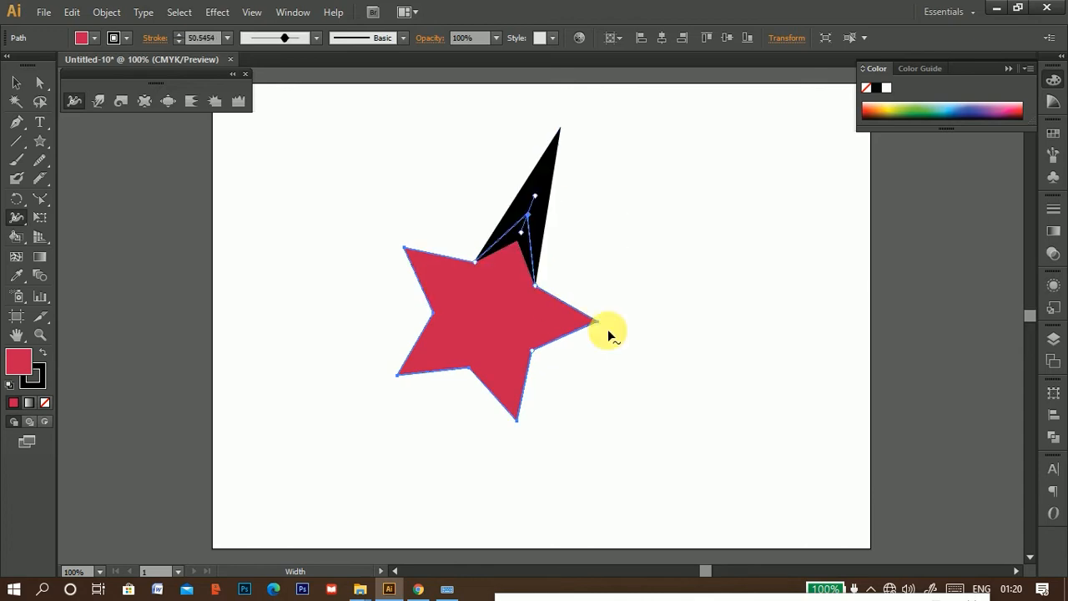
{"action": "mouse_move", "coordinate": [608, 331]}
{"action": "left_mouse_down"}
{"action": "mouse_move", "coordinate": [608, 322]}
{"action": "mouse_move", "coordinate": [601, 348]}
{"action": "left_mouse_up"}
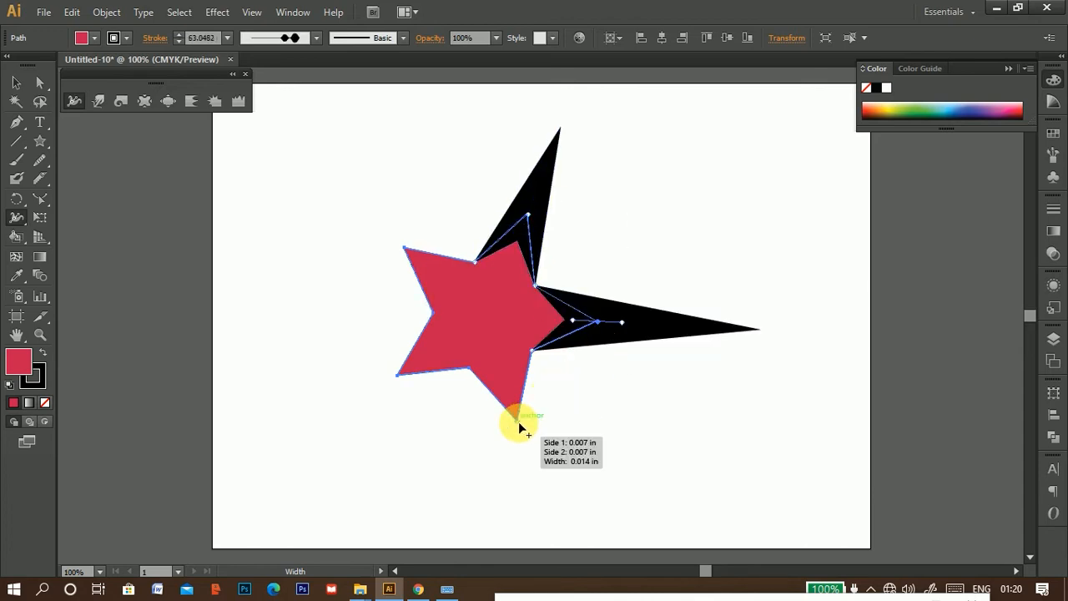
{"action": "left_click_drag", "start_coordinate": [518, 422], "coordinate": [512, 395]}
{"action": "left_click_drag", "start_coordinate": [392, 378], "coordinate": [389, 379]}
{"action": "left_click_drag", "start_coordinate": [398, 248], "coordinate": [398, 242]}
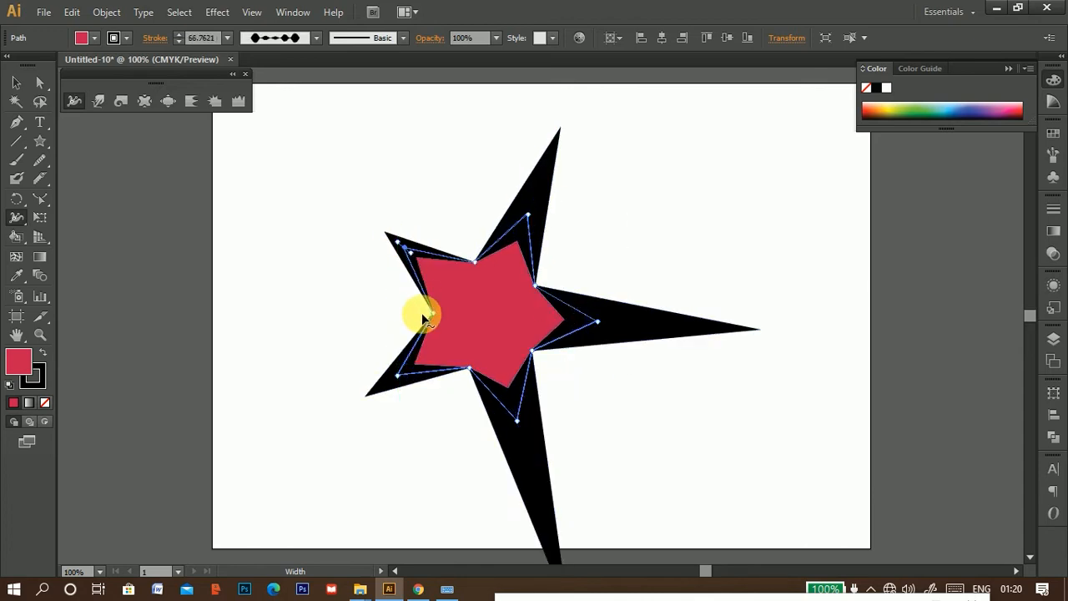
Vary the star's stroke width at its inner corners and along its edges with the Width tool to distort the outline
{"action": "left_click_drag", "start_coordinate": [426, 317], "coordinate": [482, 279]}
{"action": "left_click_drag", "start_coordinate": [470, 368], "coordinate": [480, 354]}
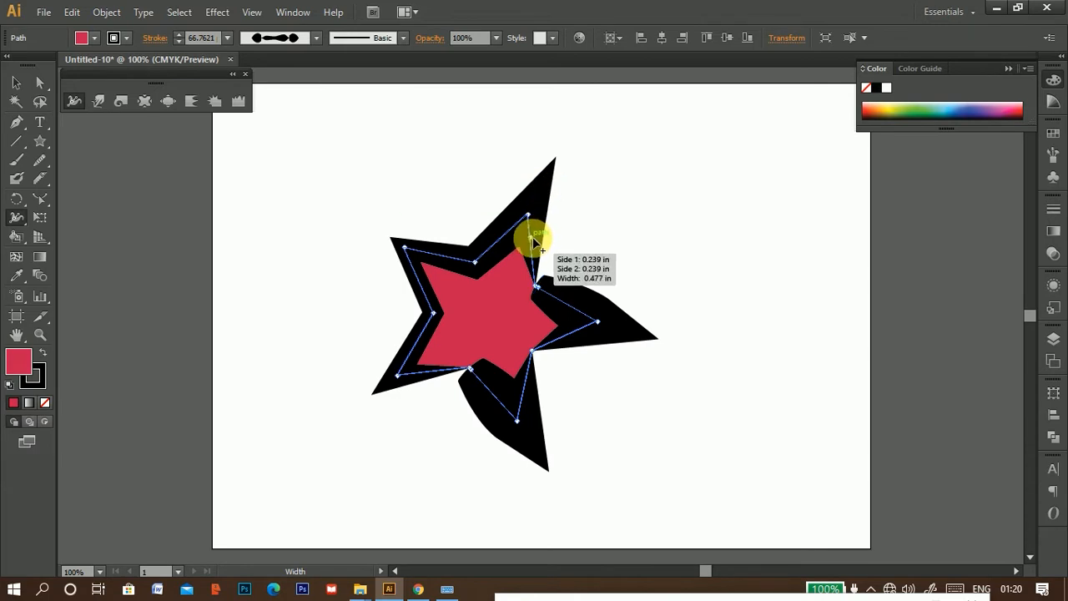
{"action": "mouse_move", "coordinate": [535, 231]}
{"action": "left_mouse_down"}
{"action": "mouse_move", "coordinate": [553, 241]}
{"action": "mouse_move", "coordinate": [478, 253]}
{"action": "left_mouse_up"}
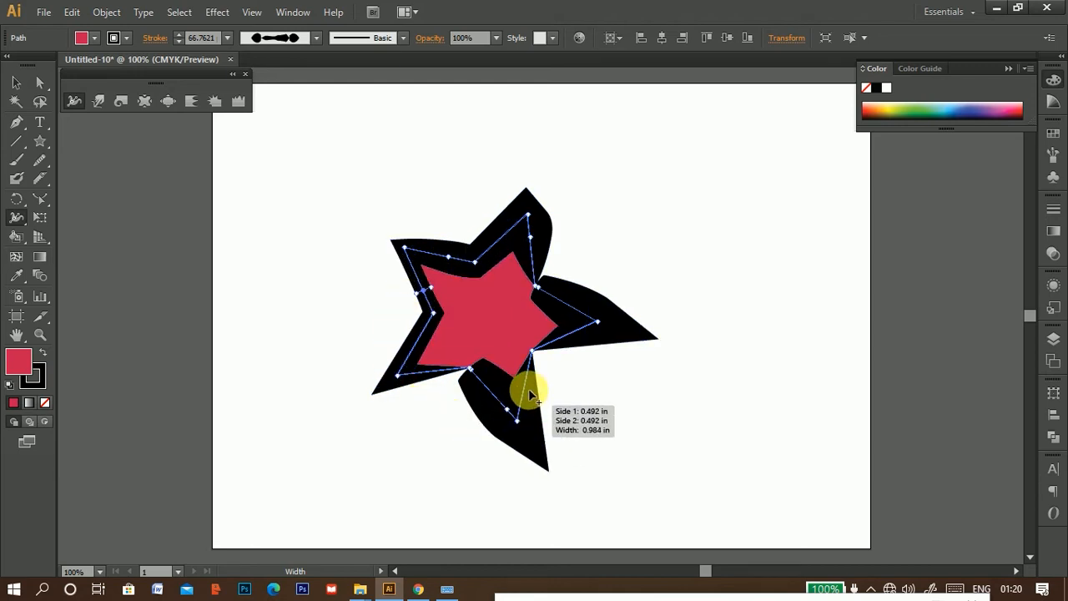
{"action": "left_click_drag", "start_coordinate": [528, 392], "coordinate": [532, 389]}
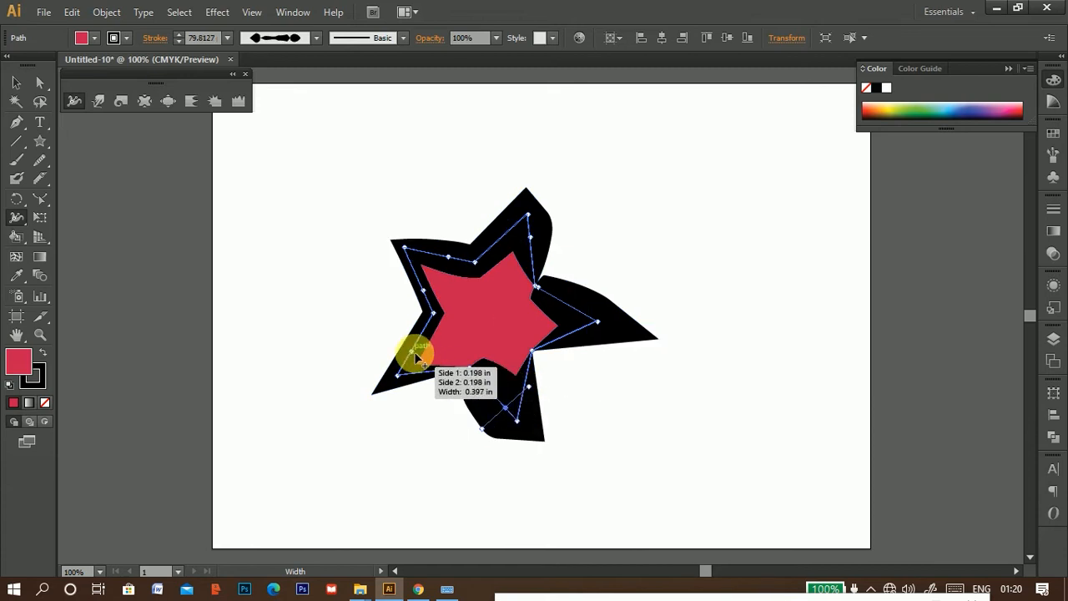
{"action": "left_click_drag", "start_coordinate": [415, 357], "coordinate": [410, 349]}
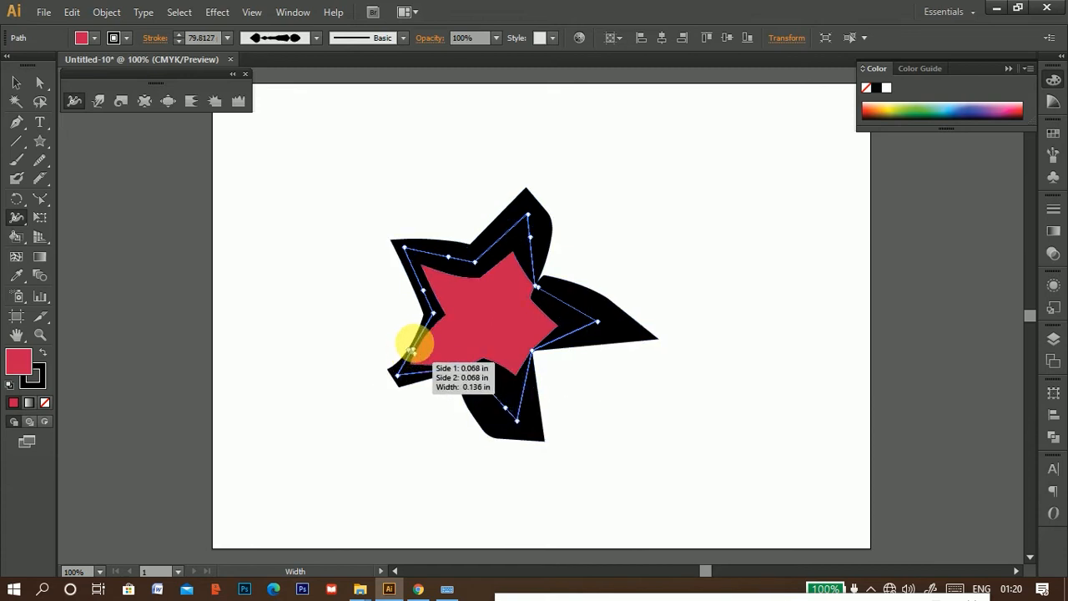
{"action": "left_click_drag", "start_coordinate": [577, 288], "coordinate": [565, 308]}
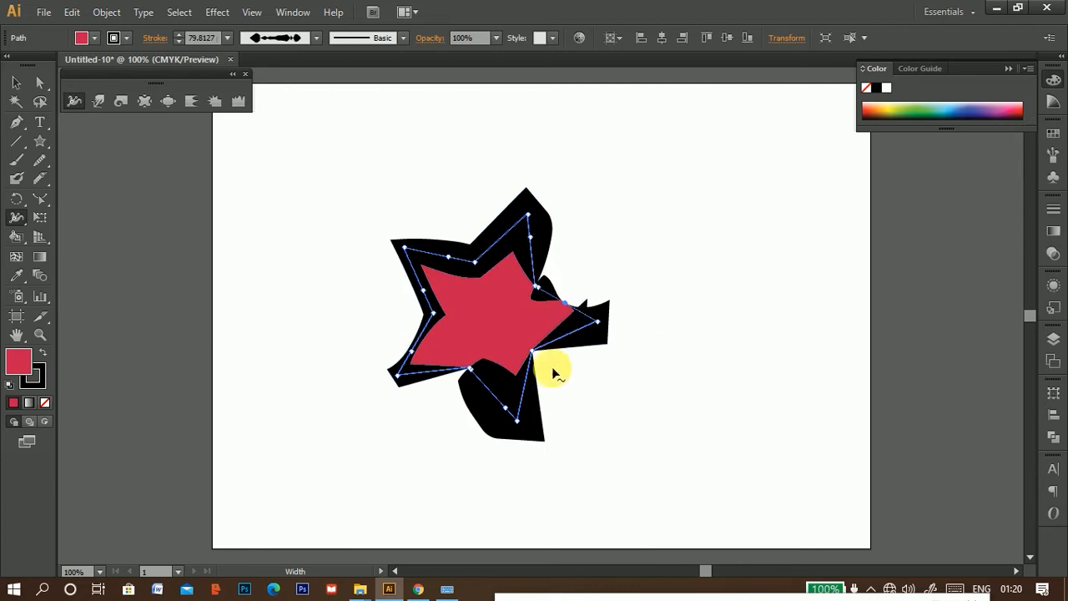
{"action": "left_click_drag", "start_coordinate": [574, 350], "coordinate": [572, 358]}
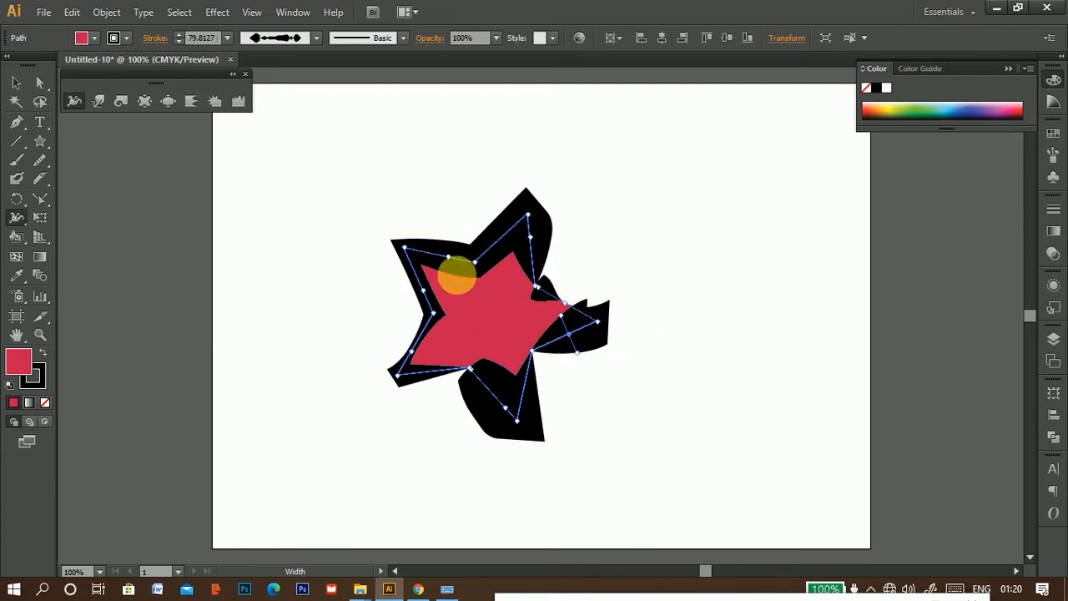
{"action": "left_click_drag", "start_coordinate": [427, 254], "coordinate": [423, 257]}
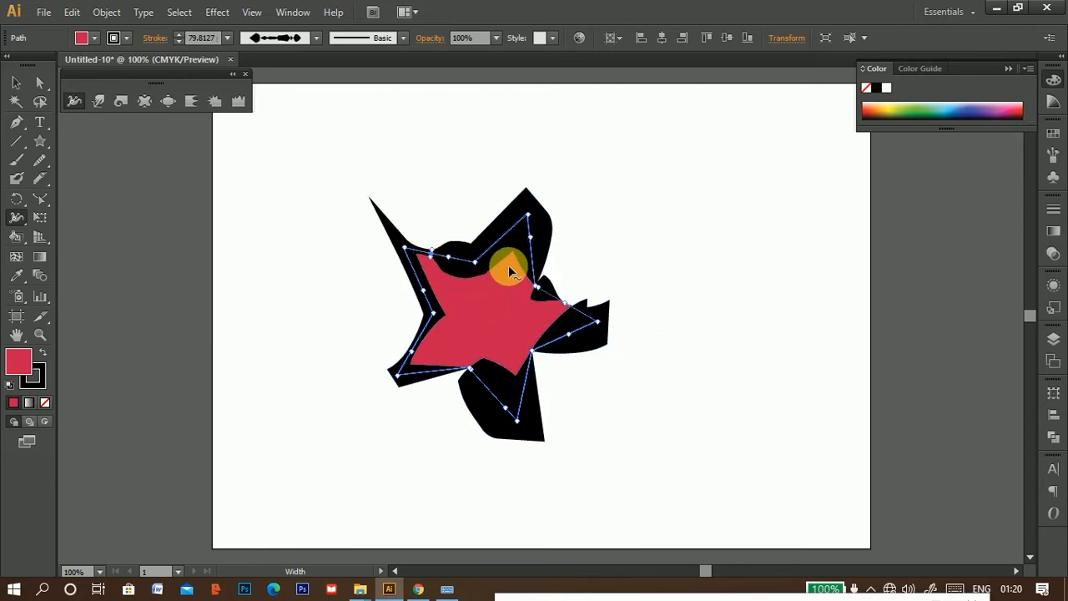
{"action": "left_click_drag", "start_coordinate": [509, 269], "coordinate": [503, 229]}
Move the distorted star slightly and delete it
{"action": "key", "text": "v"}
{"action": "left_click_drag", "start_coordinate": [489, 286], "coordinate": [522, 310]}
{"action": "key", "text": "Delete"}
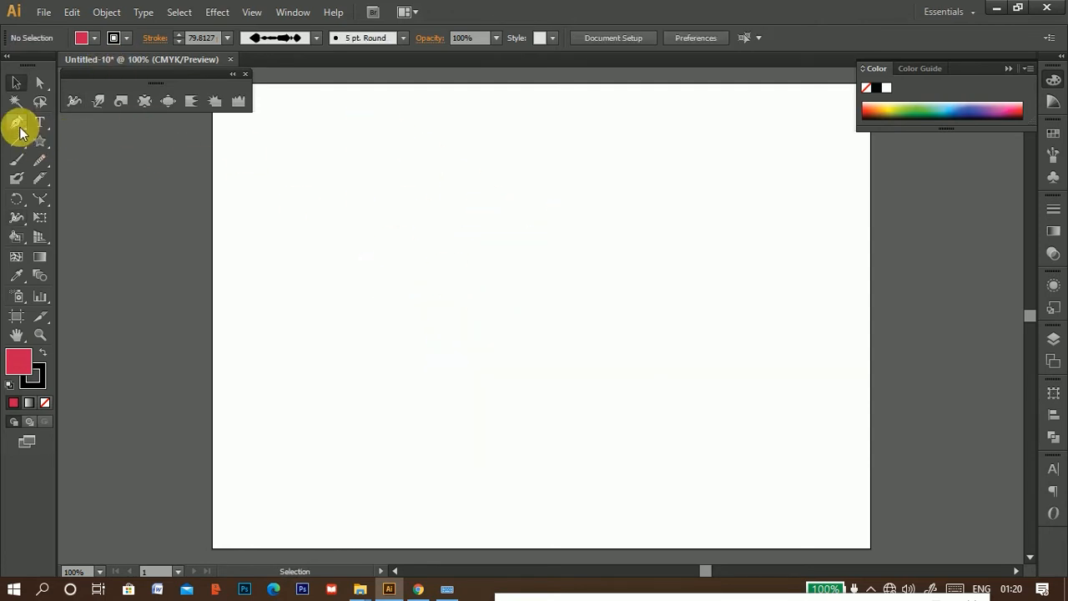
Draw a closed, curved freeform shape with several lobes across the artboard using the Pen tool
{"action": "left_click", "coordinate": [17, 123]}
{"action": "left_click", "coordinate": [403, 231]}
{"action": "left_click_drag", "start_coordinate": [499, 135], "coordinate": [554, 128]}
{"action": "left_click_drag", "start_coordinate": [668, 168], "coordinate": [598, 222]}
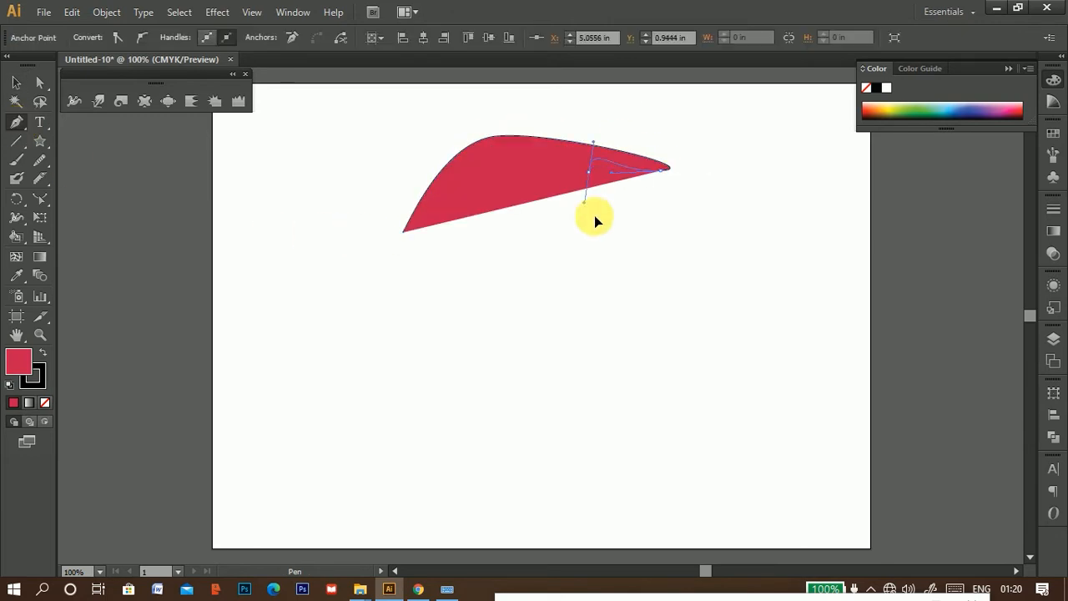
{"action": "left_click_drag", "start_coordinate": [657, 263], "coordinate": [638, 286]}
{"action": "left_click_drag", "start_coordinate": [598, 284], "coordinate": [554, 277]}
{"action": "left_click_drag", "start_coordinate": [548, 340], "coordinate": [520, 423]}
{"action": "left_click_drag", "start_coordinate": [454, 388], "coordinate": [483, 335]}
{"action": "left_click_drag", "start_coordinate": [515, 218], "coordinate": [493, 226]}
{"action": "left_click_drag", "start_coordinate": [445, 285], "coordinate": [392, 344]}
{"action": "left_click_drag", "start_coordinate": [364, 358], "coordinate": [313, 297]}
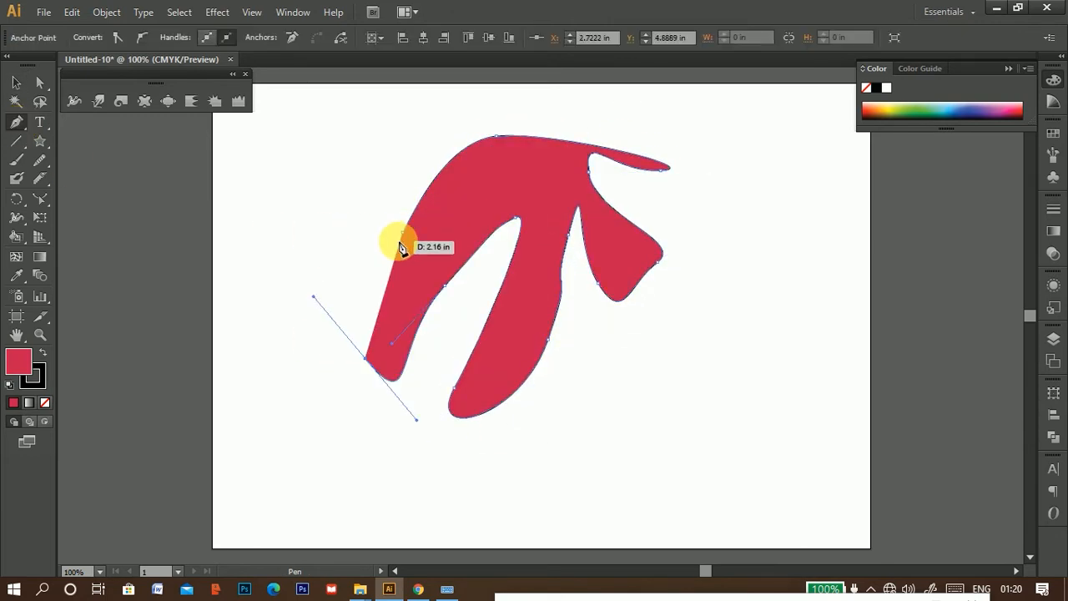
{"action": "left_click_drag", "start_coordinate": [405, 232], "coordinate": [444, 227]}
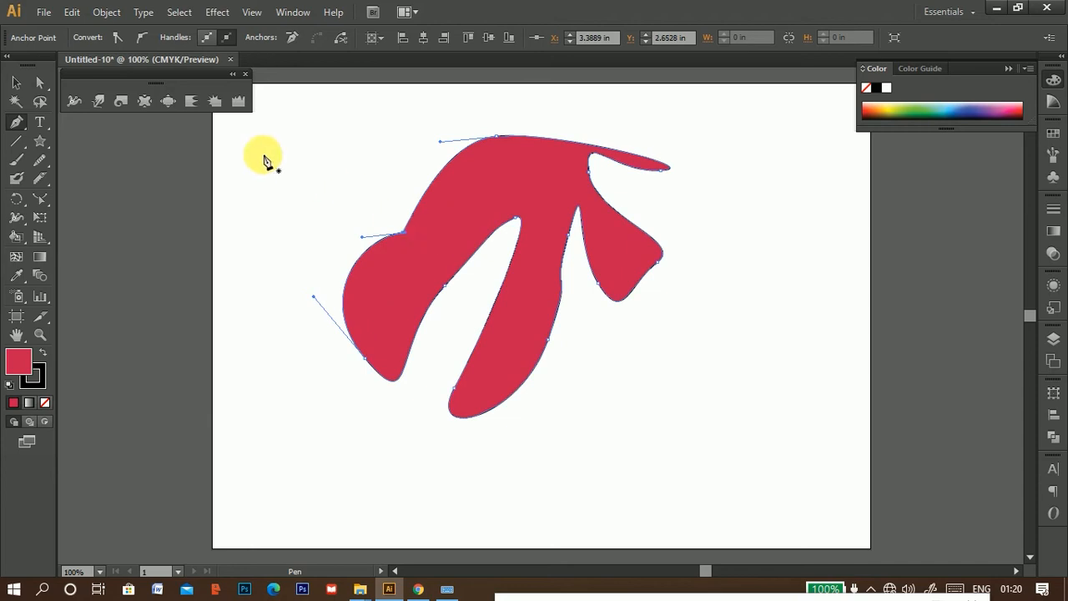
Widen the freeform shape's stroke on its central lobe and its left-hand curves with the Width tool, then deselect it
{"action": "left_click", "coordinate": [74, 101]}
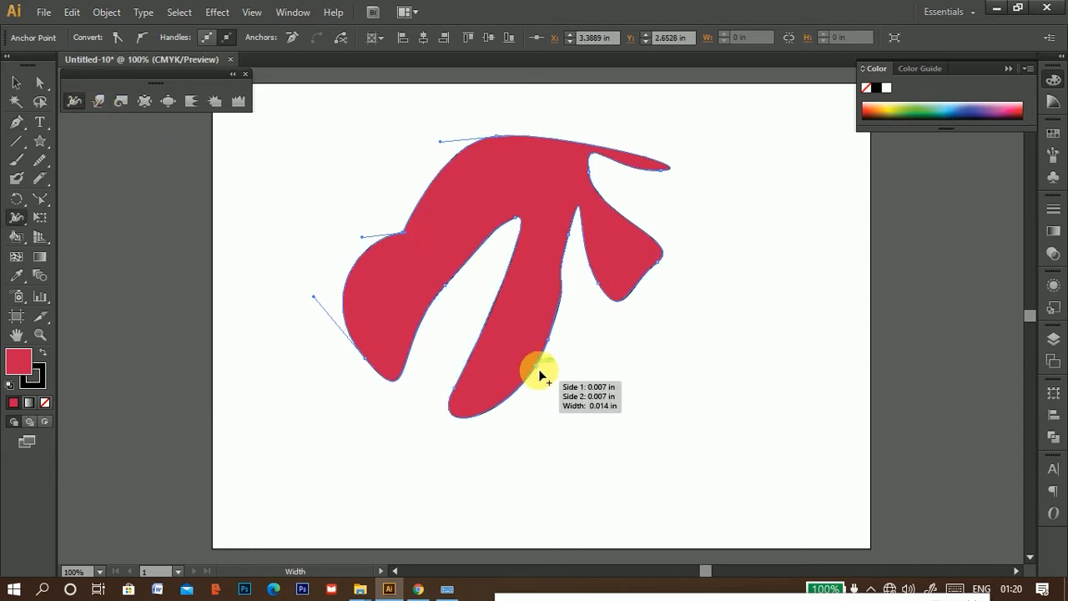
{"action": "left_click_drag", "start_coordinate": [541, 378], "coordinate": [544, 377]}
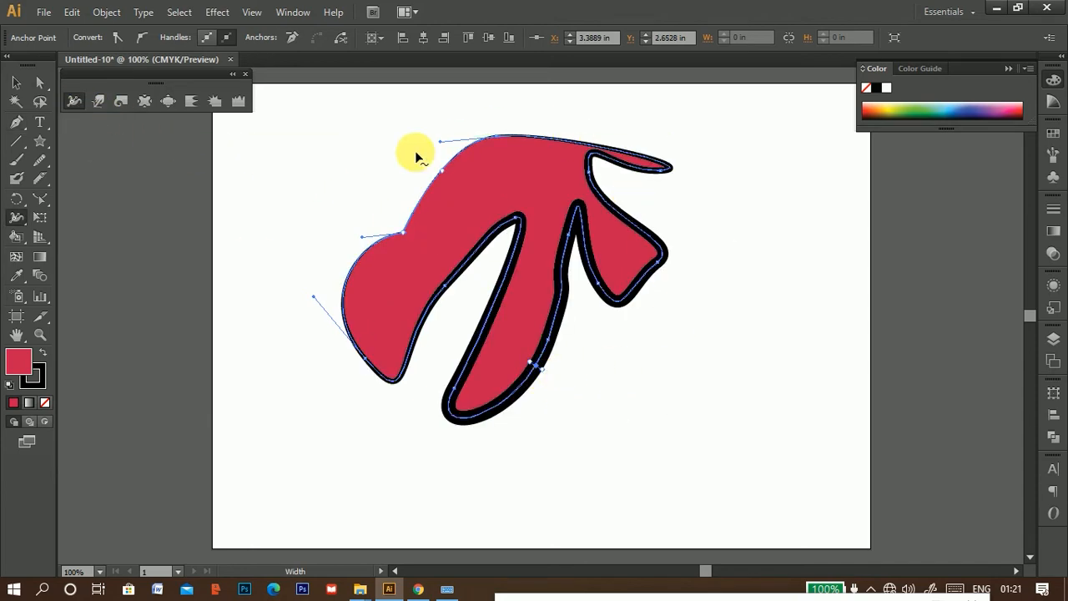
{"action": "left_click_drag", "start_coordinate": [428, 188], "coordinate": [426, 184]}
{"action": "left_click_drag", "start_coordinate": [356, 262], "coordinate": [351, 259]}
{"action": "left_click_drag", "start_coordinate": [463, 147], "coordinate": [468, 149]}
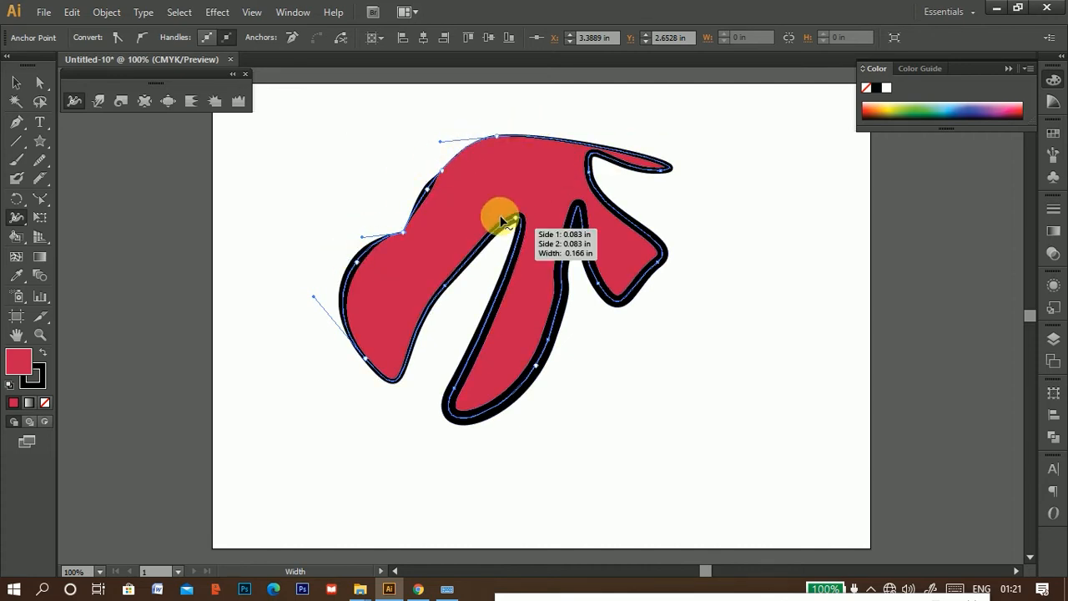
{"action": "left_click", "coordinate": [16, 81]}
{"action": "left_click", "coordinate": [596, 267]}
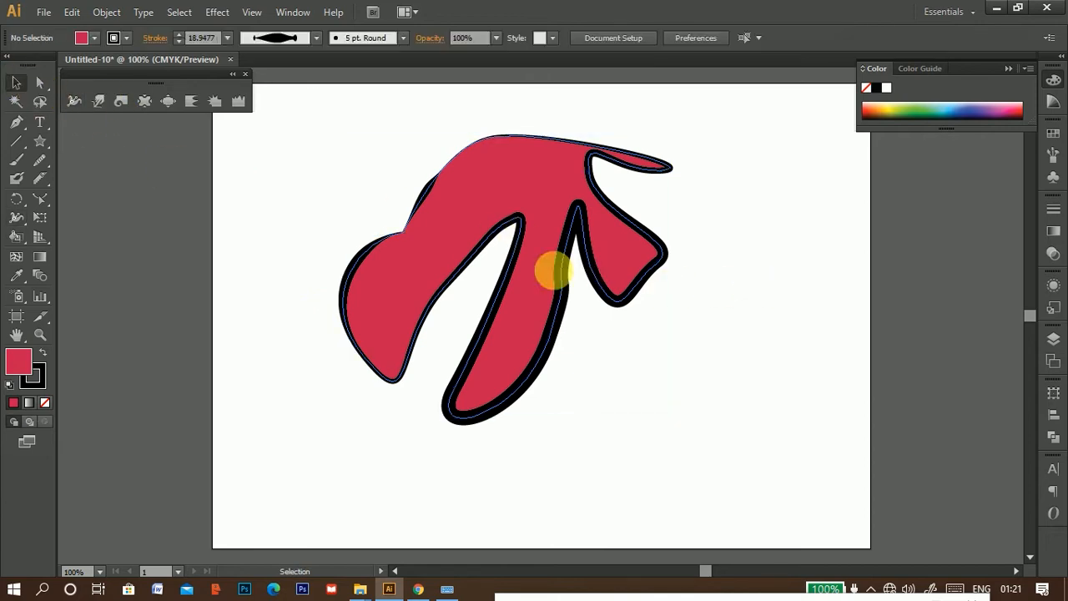
Move the freeform shape slightly down on the artboard and delete it
{"action": "left_click", "coordinate": [536, 192]}
{"action": "mouse_move", "coordinate": [553, 270]}
{"action": "left_mouse_down"}
{"action": "mouse_move", "coordinate": [493, 208]}
{"action": "mouse_move", "coordinate": [532, 242]}
{"action": "mouse_move", "coordinate": [453, 223]}
{"action": "mouse_move", "coordinate": [529, 226]}
{"action": "mouse_move", "coordinate": [500, 226]}
{"action": "mouse_move", "coordinate": [482, 252]}
{"action": "mouse_move", "coordinate": [561, 264]}
{"action": "left_mouse_up"}
{"action": "left_click_drag", "start_coordinate": [561, 266], "coordinate": [550, 306]}
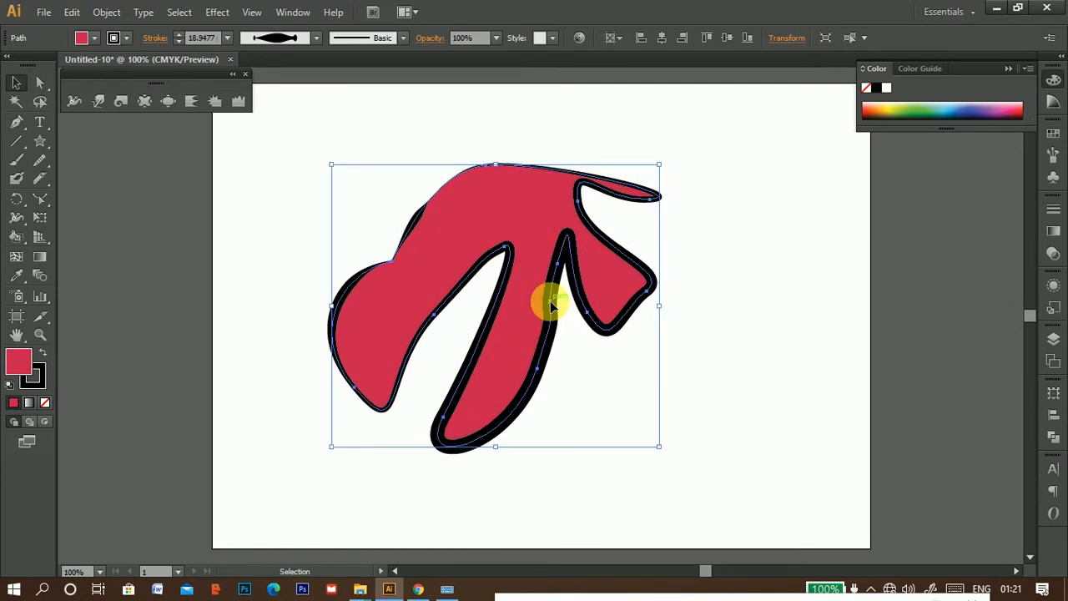
{"action": "key", "text": "Delete"}
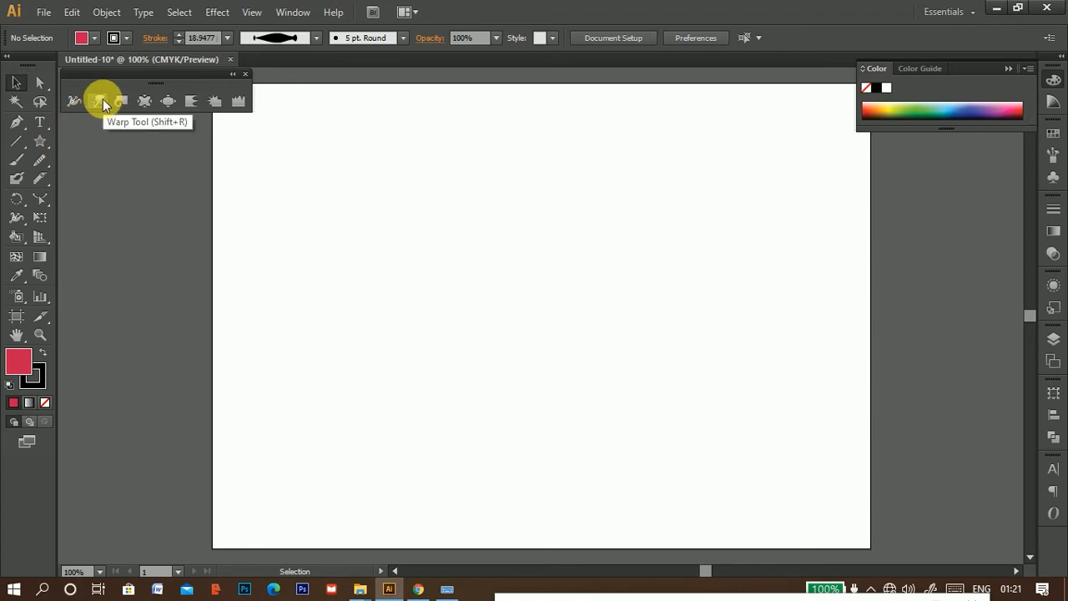
Draw a slightly rotated, downward-pointing five-pointed star near the middle of the artboard and keep it selected
{"action": "left_click_drag", "start_coordinate": [38, 141], "coordinate": [105, 216]}
{"action": "left_click_drag", "start_coordinate": [489, 301], "coordinate": [495, 372]}
{"action": "left_click", "coordinate": [16, 81]}
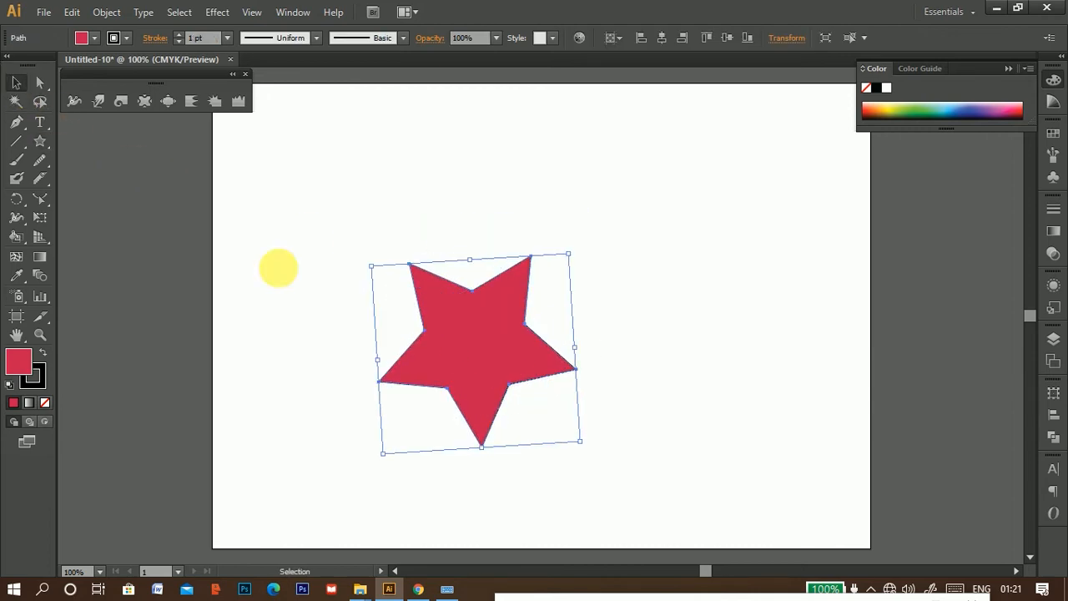
Warp the star's two upper points outward into long curved horns and reshape the notch between them
{"action": "left_click", "coordinate": [99, 101]}
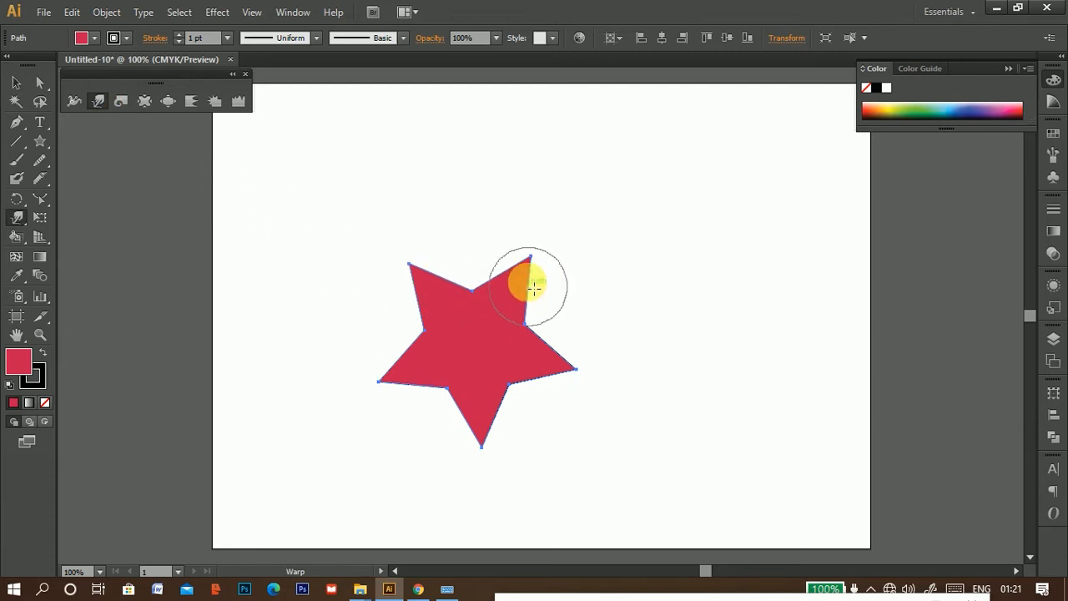
{"action": "mouse_move", "coordinate": [535, 286]}
{"action": "left_mouse_down"}
{"action": "mouse_move", "coordinate": [543, 226]}
{"action": "mouse_move", "coordinate": [615, 141]}
{"action": "left_mouse_up"}
{"action": "left_click_drag", "start_coordinate": [410, 269], "coordinate": [318, 175]}
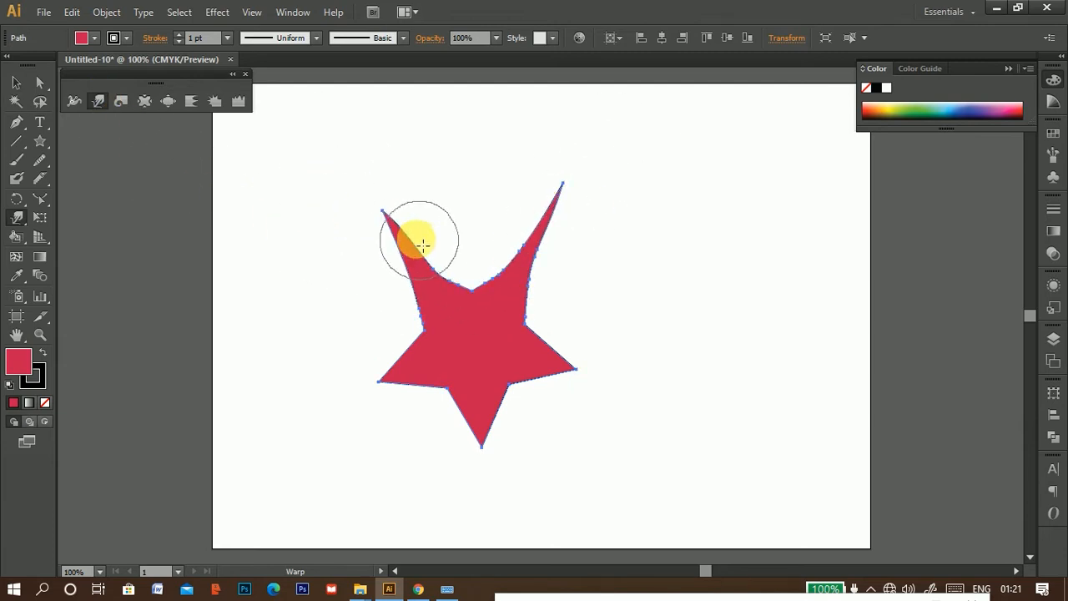
{"action": "left_click_drag", "start_coordinate": [375, 214], "coordinate": [306, 156]}
{"action": "left_click_drag", "start_coordinate": [534, 230], "coordinate": [575, 228]}
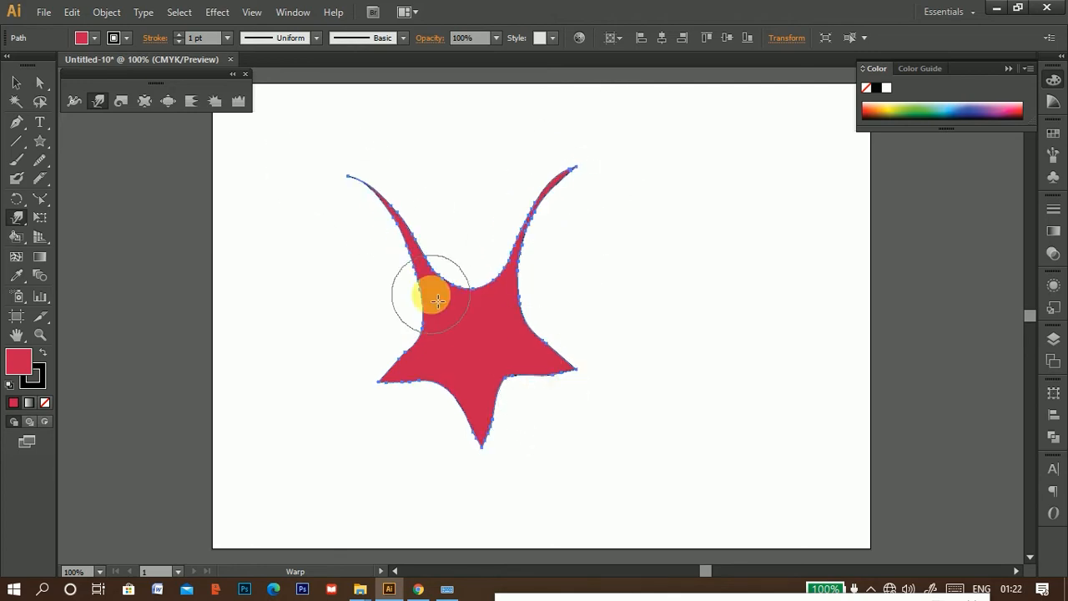
{"action": "left_click_drag", "start_coordinate": [438, 300], "coordinate": [456, 226]}
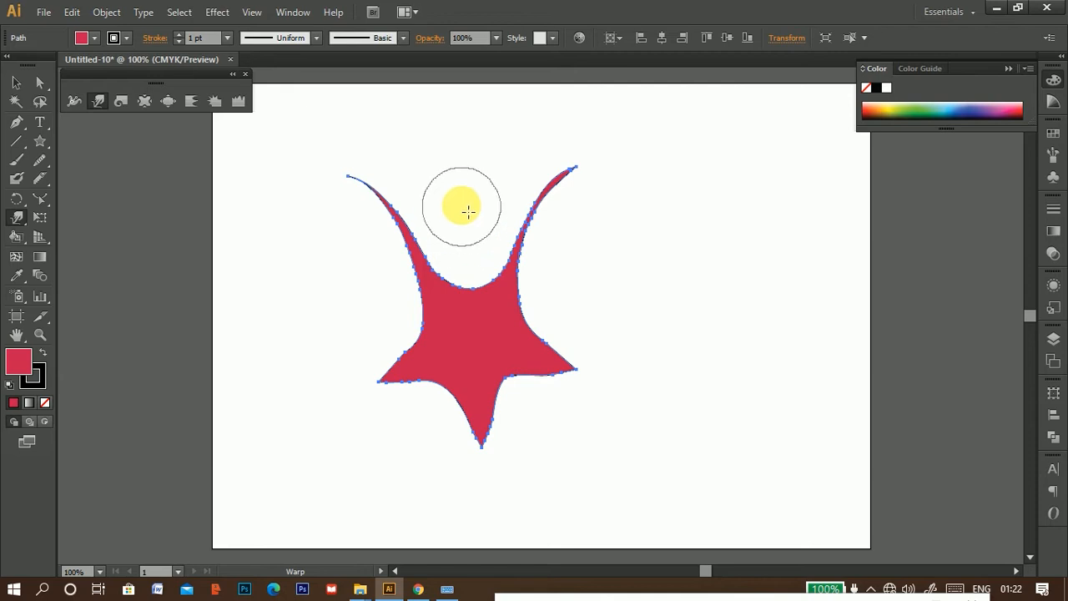
{"action": "left_click_drag", "start_coordinate": [468, 207], "coordinate": [472, 289]}
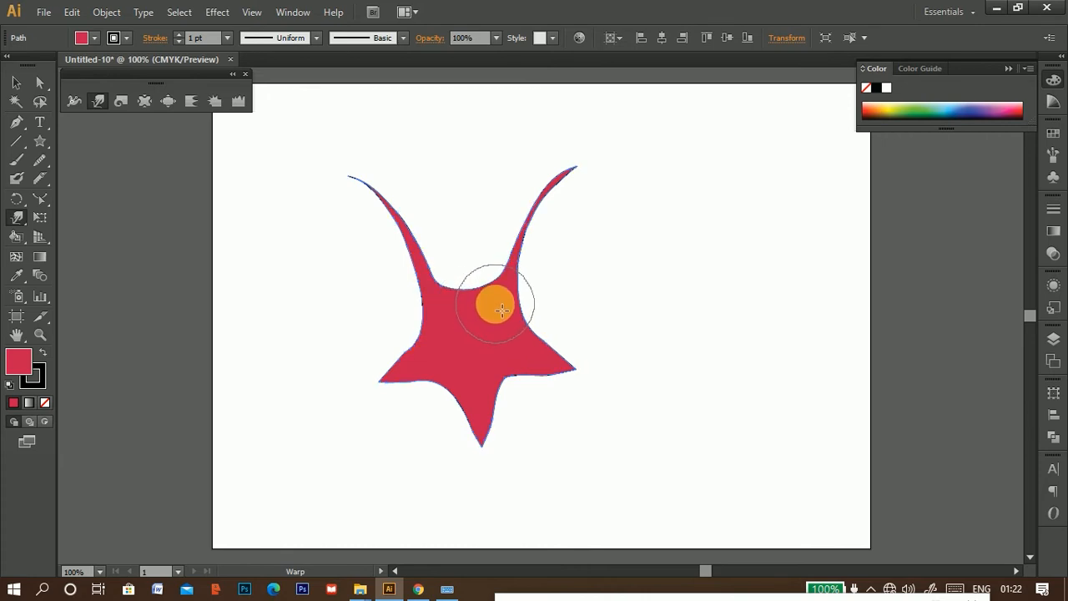
Warp the star's side points and bottom point outward into long arms, curve the side tips upward, and deepen the notch between the horns
{"action": "left_click_drag", "start_coordinate": [432, 382], "coordinate": [371, 402]}
{"action": "left_click_drag", "start_coordinate": [413, 384], "coordinate": [263, 410]}
{"action": "left_click", "coordinate": [528, 377]}
{"action": "mouse_move", "coordinate": [527, 377]}
{"action": "left_mouse_down"}
{"action": "mouse_move", "coordinate": [556, 370]}
{"action": "mouse_move", "coordinate": [685, 394]}
{"action": "mouse_move", "coordinate": [599, 369]}
{"action": "mouse_move", "coordinate": [595, 382]}
{"action": "mouse_move", "coordinate": [736, 392]}
{"action": "mouse_move", "coordinate": [626, 383]}
{"action": "mouse_move", "coordinate": [735, 393]}
{"action": "mouse_move", "coordinate": [652, 393]}
{"action": "mouse_move", "coordinate": [730, 383]}
{"action": "left_mouse_up"}
{"action": "left_click_drag", "start_coordinate": [706, 384], "coordinate": [751, 383]}
{"action": "left_click_drag", "start_coordinate": [497, 462], "coordinate": [487, 519]}
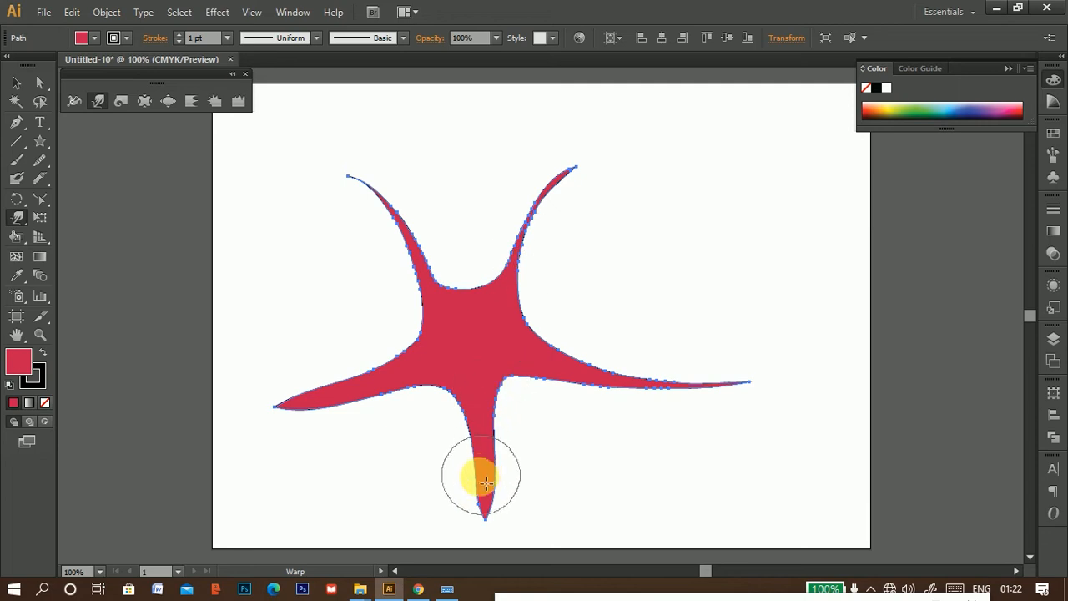
{"action": "mouse_move", "coordinate": [608, 381]}
{"action": "left_mouse_down"}
{"action": "mouse_move", "coordinate": [660, 388]}
{"action": "mouse_move", "coordinate": [763, 369]}
{"action": "left_mouse_up"}
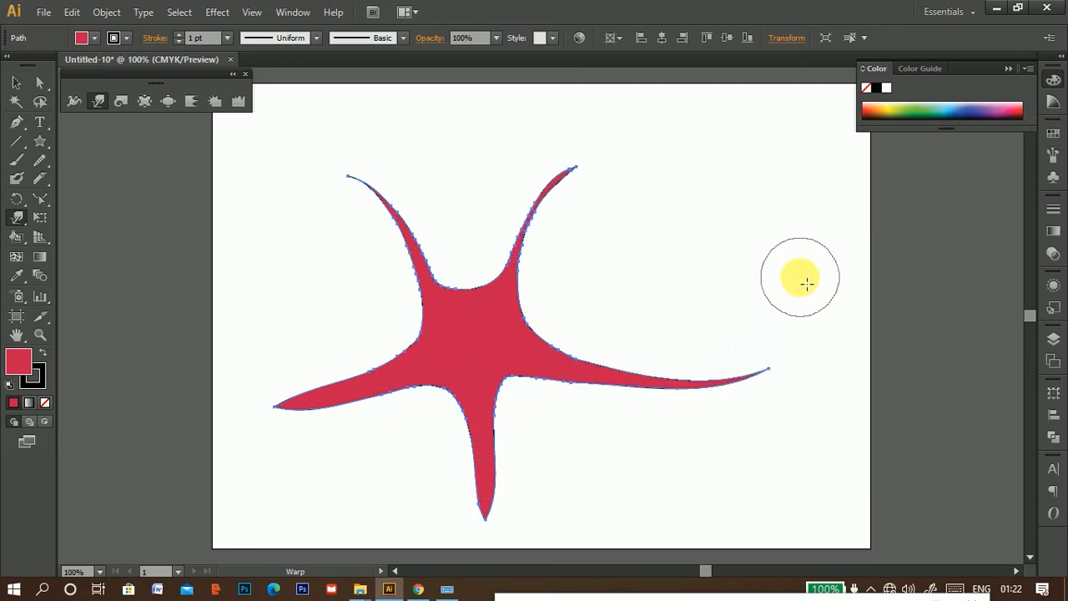
{"action": "mouse_move", "coordinate": [305, 416]}
{"action": "left_mouse_down"}
{"action": "mouse_move", "coordinate": [283, 415]}
{"action": "mouse_move", "coordinate": [198, 365]}
{"action": "left_mouse_up"}
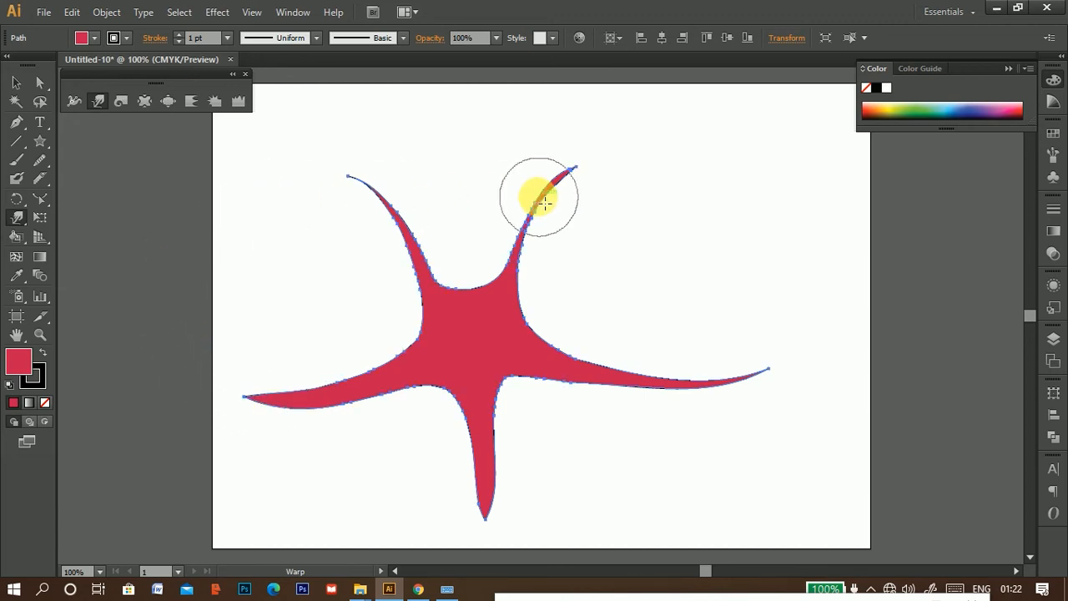
{"action": "mouse_move", "coordinate": [470, 265]}
{"action": "left_mouse_down"}
{"action": "mouse_move", "coordinate": [491, 276]}
{"action": "mouse_move", "coordinate": [464, 274]}
{"action": "mouse_move", "coordinate": [432, 222]}
{"action": "mouse_move", "coordinate": [501, 240]}
{"action": "left_mouse_up"}
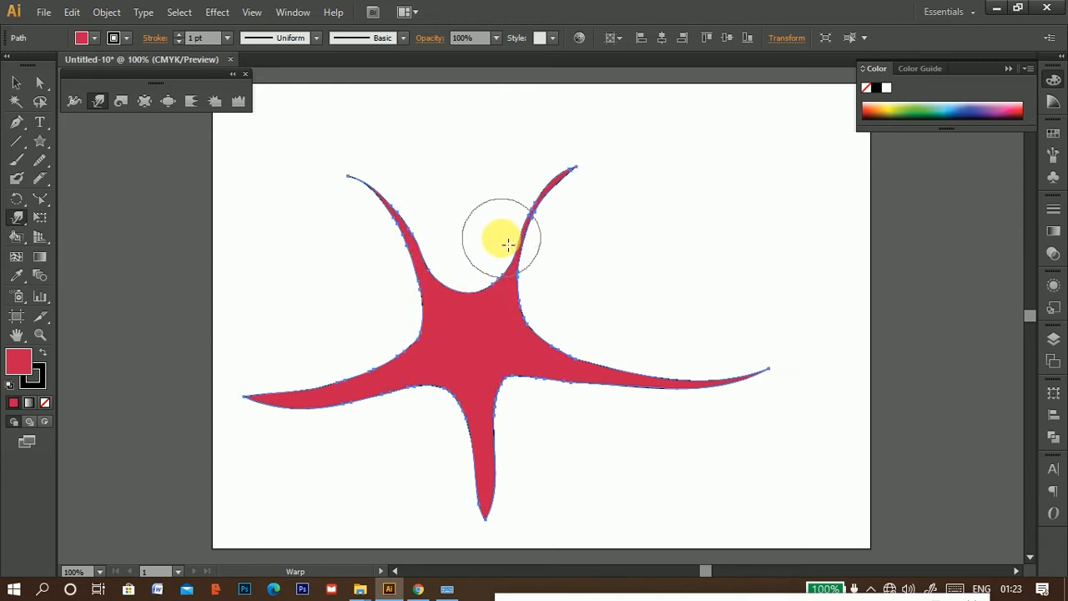
Set the Warp tool's brush dimensions to 1.9 in wide and 1.7 in high
{"action": "left_click", "coordinate": [100, 102]}
{"action": "double_click", "coordinate": [100, 102]}
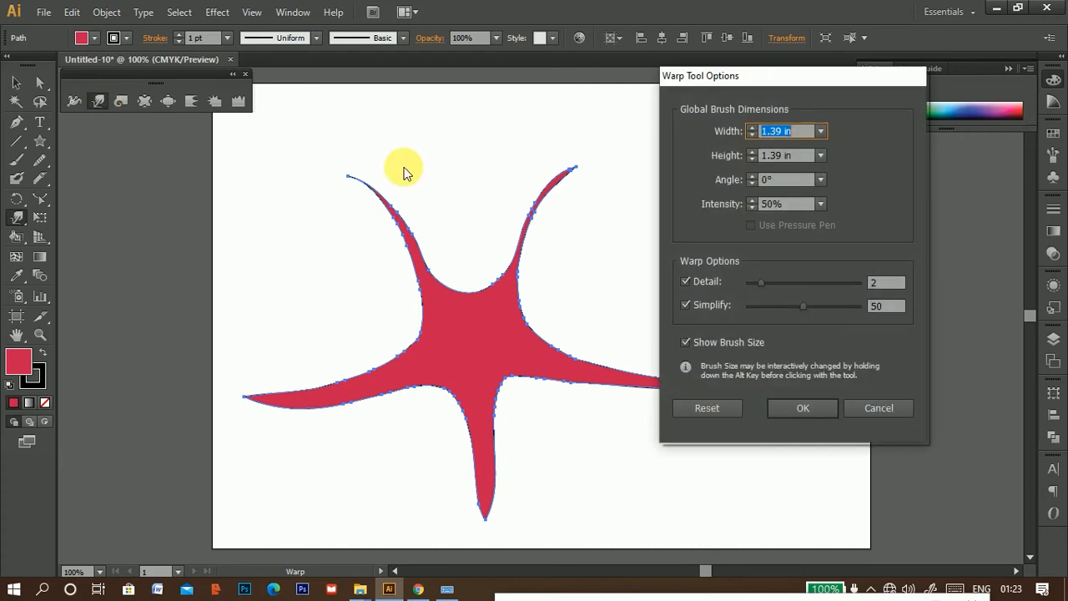
{"action": "left_click_drag", "start_coordinate": [714, 93], "coordinate": [783, 109]}
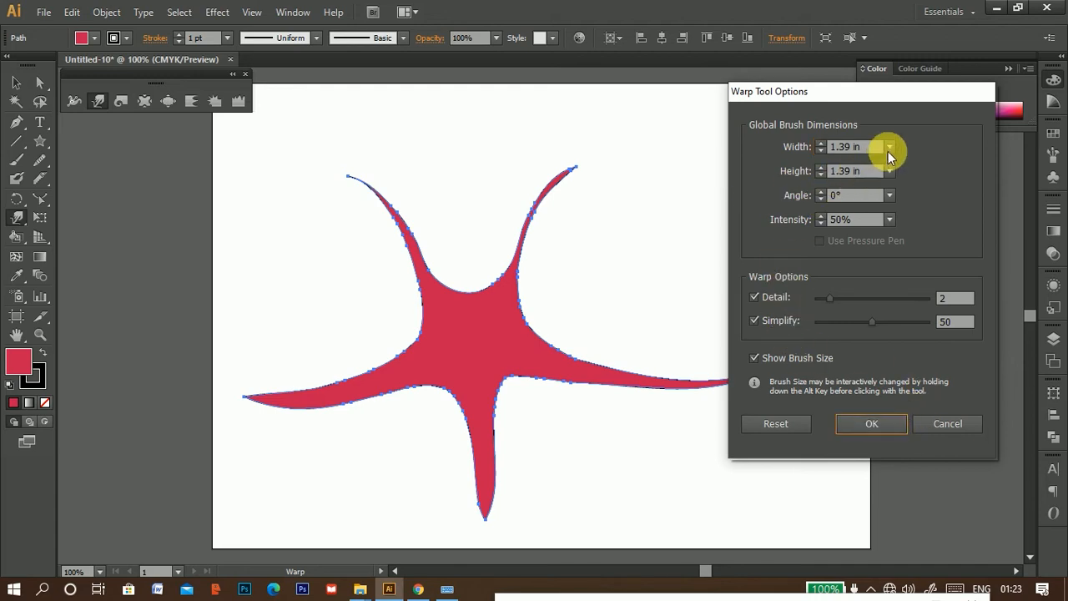
{"action": "left_click", "coordinate": [821, 143]}
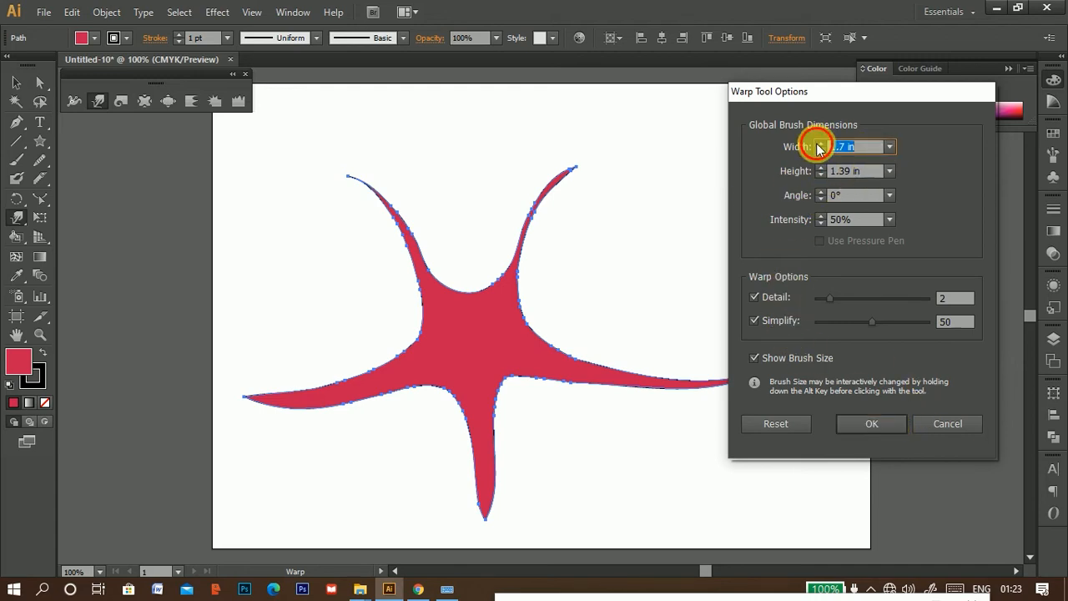
{"action": "left_click", "coordinate": [820, 143]}
{"action": "left_click", "coordinate": [821, 142]}
{"action": "left_click", "coordinate": [822, 167]}
{"action": "left_click", "coordinate": [822, 168]}
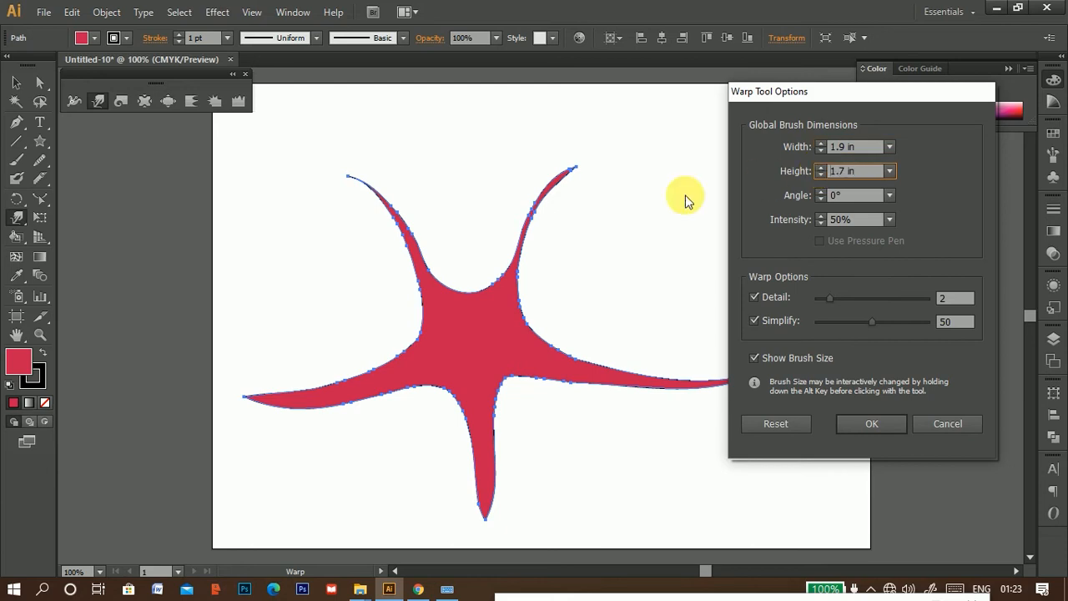
{"action": "left_click", "coordinate": [851, 430]}
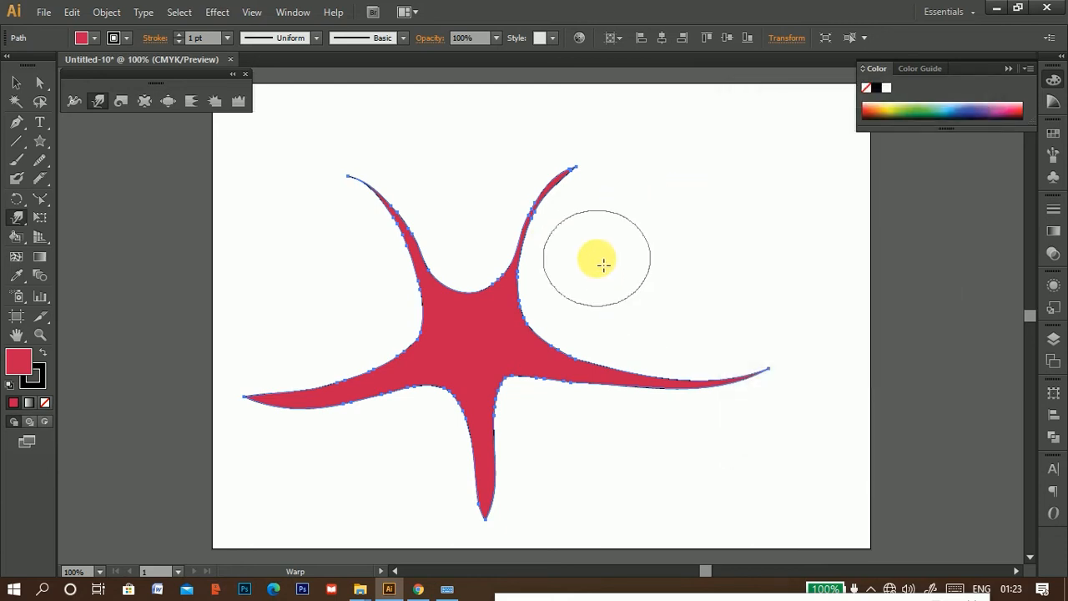
Resize the Warp brush interactively on the artboard to about 1.07 in wide and 1.08 in high
{"action": "key", "text": "b"}
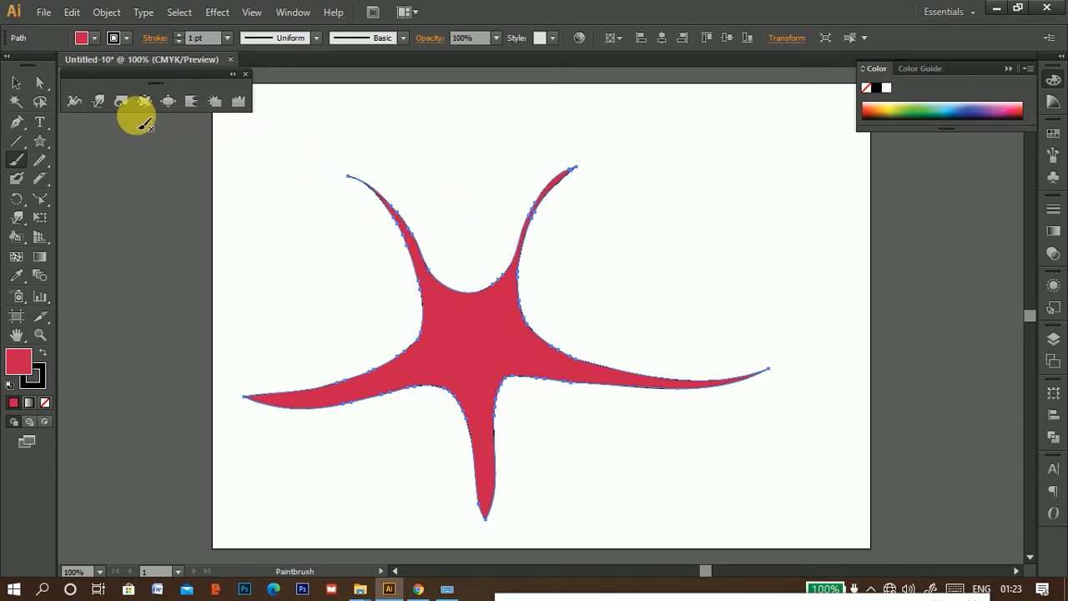
{"action": "left_click", "coordinate": [99, 101]}
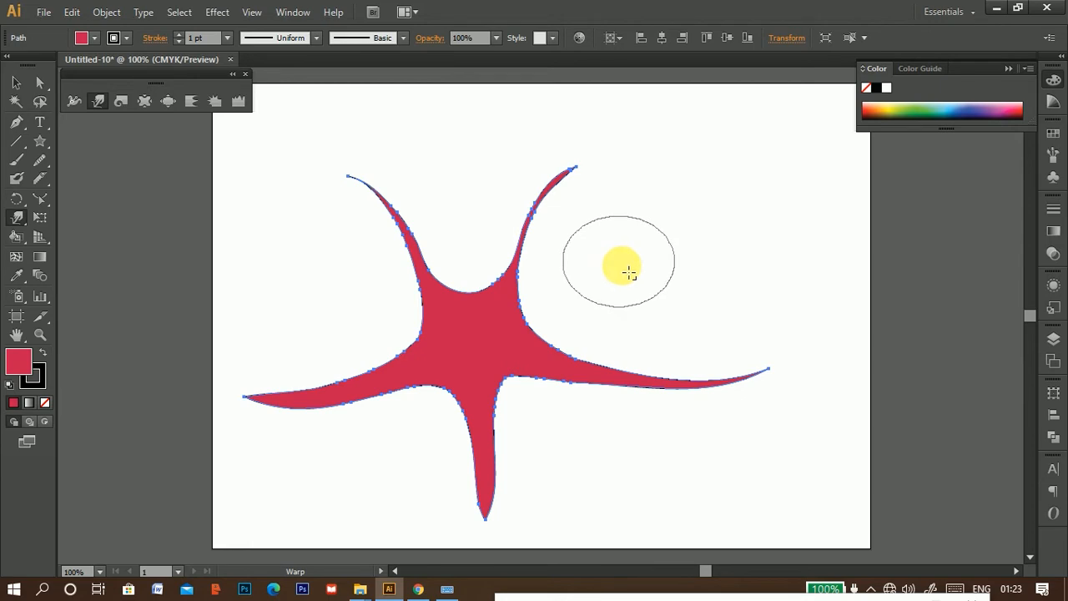
{"action": "mouse_move", "coordinate": [628, 273]}
{"action": "left_mouse_down"}
{"action": "mouse_move", "coordinate": [640, 286]}
{"action": "mouse_move", "coordinate": [624, 306]}
{"action": "left_mouse_up"}
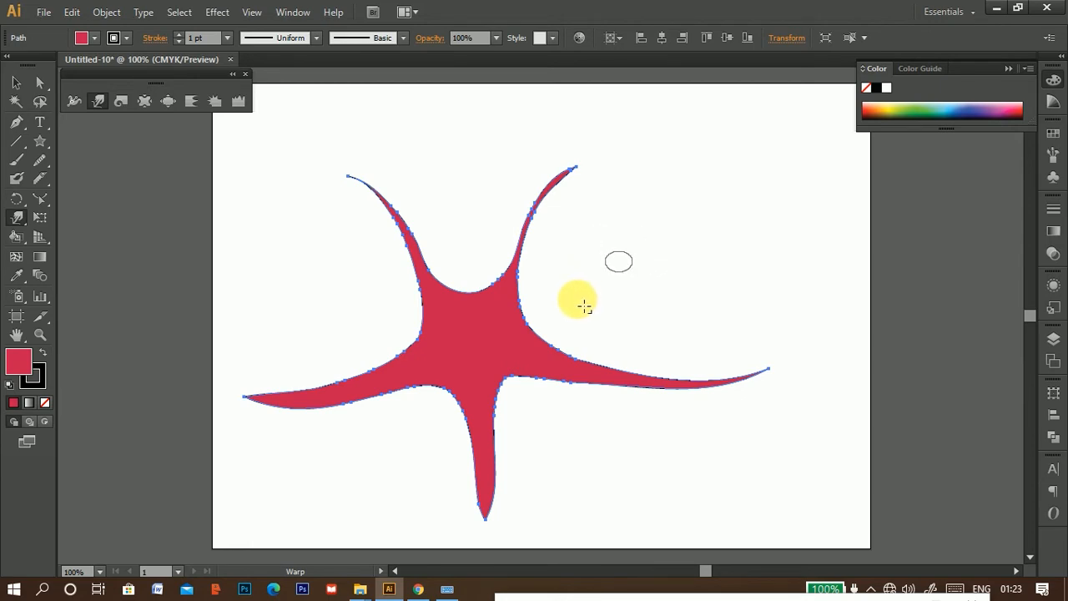
{"action": "mouse_move", "coordinate": [582, 323]}
{"action": "left_mouse_down"}
{"action": "mouse_move", "coordinate": [575, 374]}
{"action": "mouse_move", "coordinate": [615, 356]}
{"action": "mouse_move", "coordinate": [621, 320]}
{"action": "mouse_move", "coordinate": [602, 355]}
{"action": "left_mouse_up"}
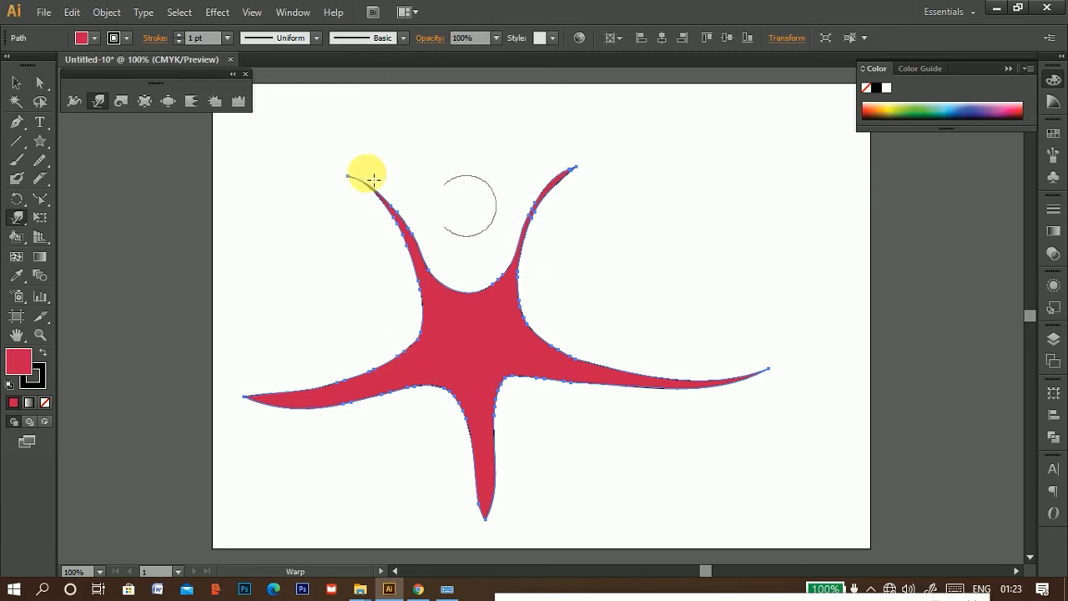
Narrow the Warp brush to about 0.27 in wide and stretch its height to about 2.52 in
{"action": "double_click", "coordinate": [98, 102]}
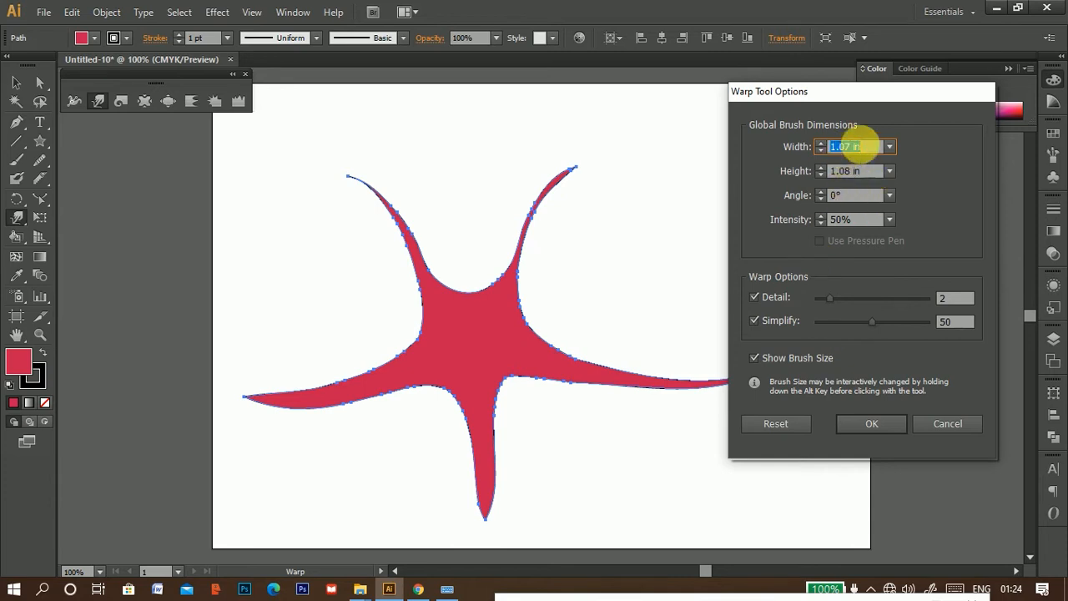
{"action": "type", "text": "0.3"}
{"action": "left_click", "coordinate": [864, 432]}
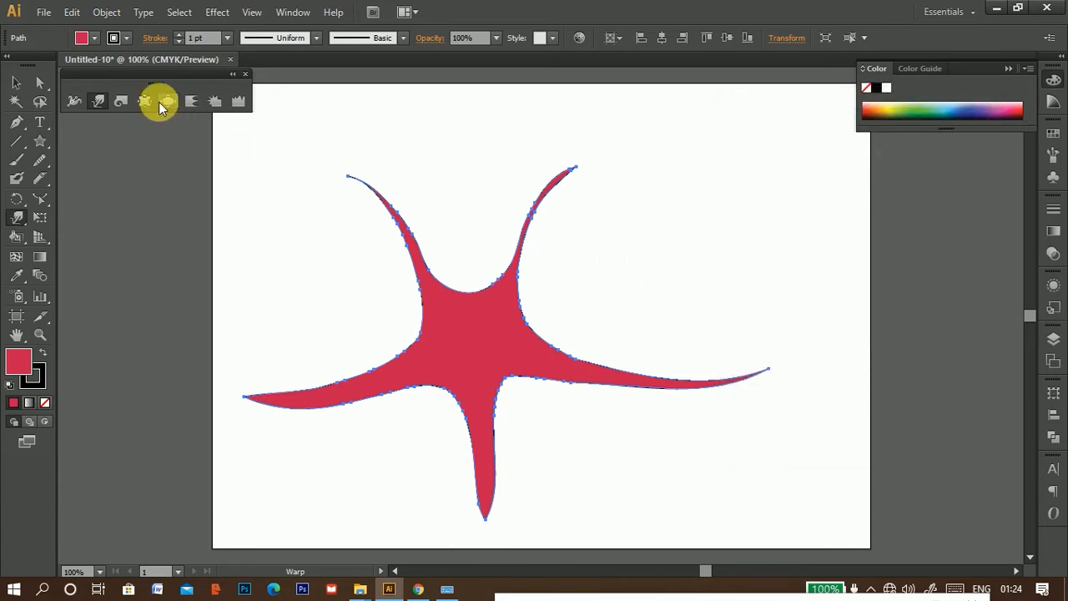
Set the Warp brush angle to 45° and push the star's lower-right inner corner into its body
{"action": "double_click", "coordinate": [101, 102]}
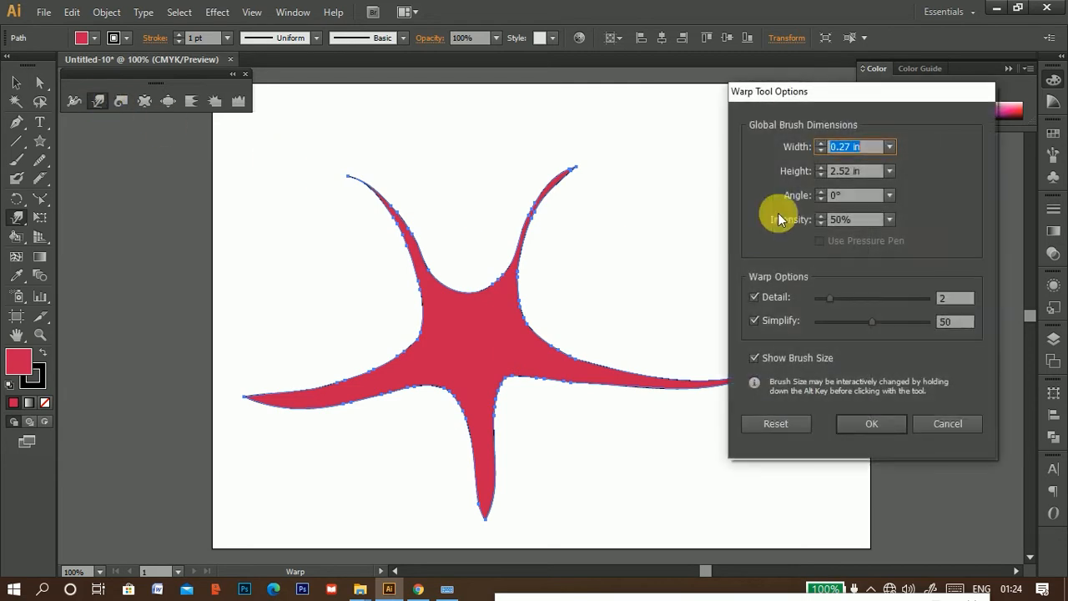
{"action": "left_click", "coordinate": [823, 193]}
{"action": "left_click", "coordinate": [823, 193]}
{"action": "left_click", "coordinate": [823, 193]}
{"action": "left_click", "coordinate": [893, 196]}
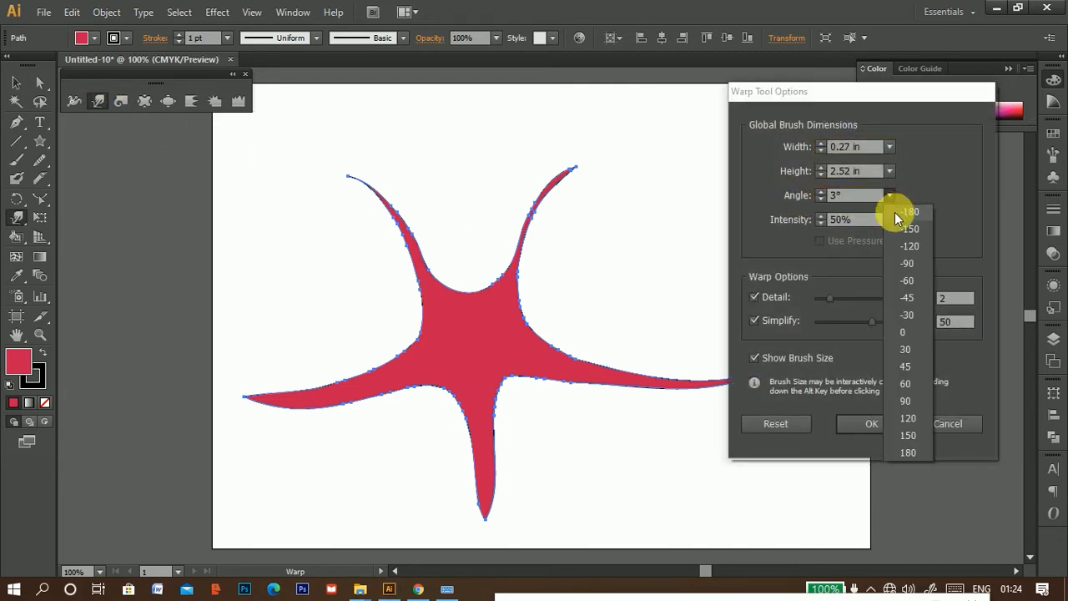
{"action": "left_click", "coordinate": [909, 370]}
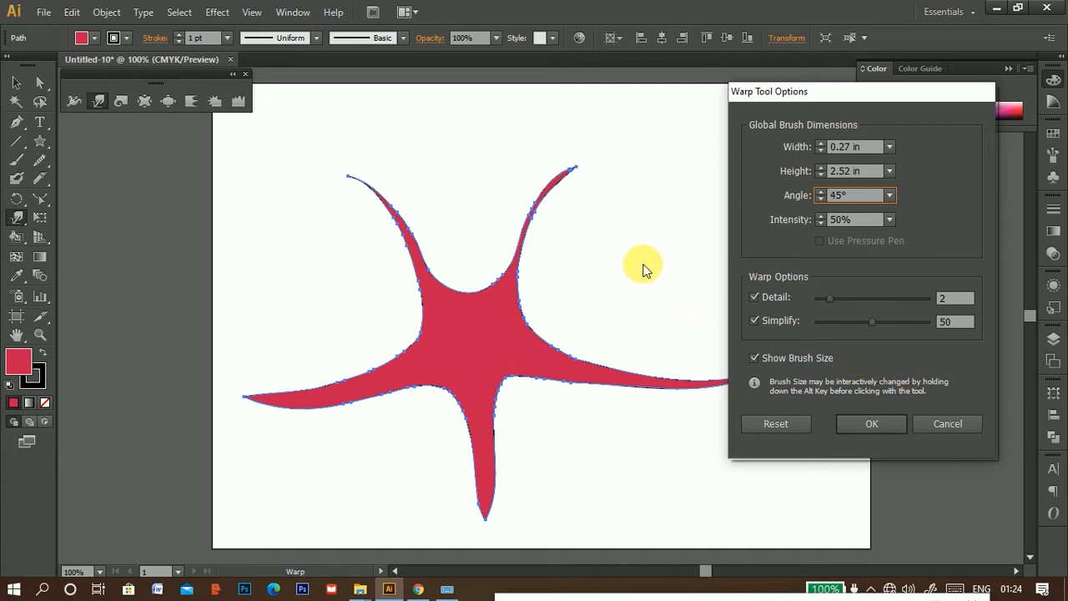
{"action": "key", "text": "Return"}
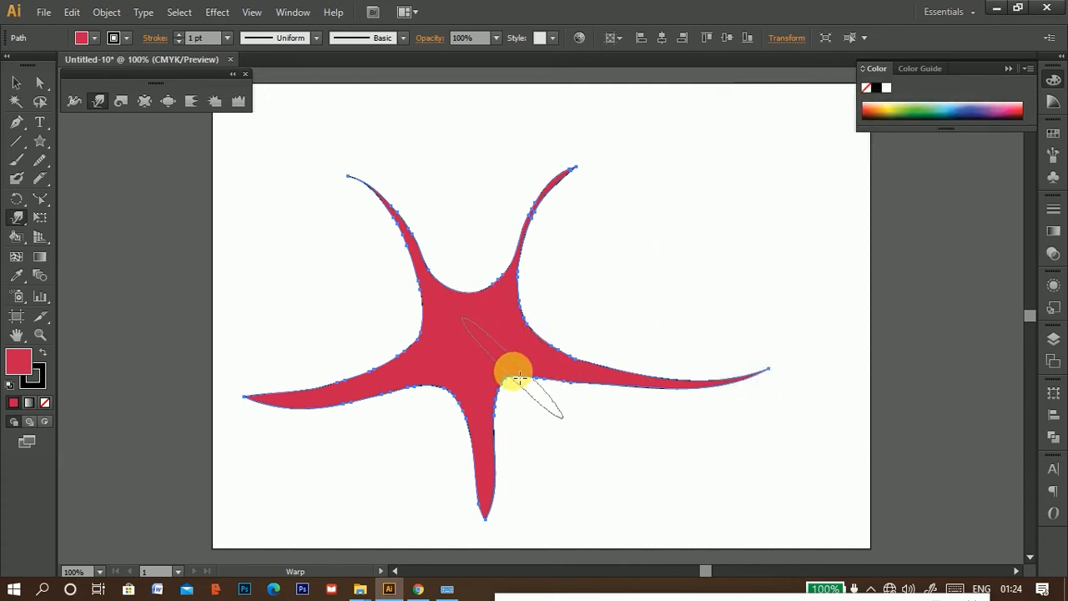
{"action": "mouse_move", "coordinate": [528, 387]}
{"action": "left_mouse_down"}
{"action": "mouse_move", "coordinate": [455, 296]}
{"action": "mouse_move", "coordinate": [429, 346]}
{"action": "mouse_move", "coordinate": [448, 364]}
{"action": "mouse_move", "coordinate": [466, 287]}
{"action": "mouse_move", "coordinate": [383, 293]}
{"action": "mouse_move", "coordinate": [429, 327]}
{"action": "left_mouse_up"}
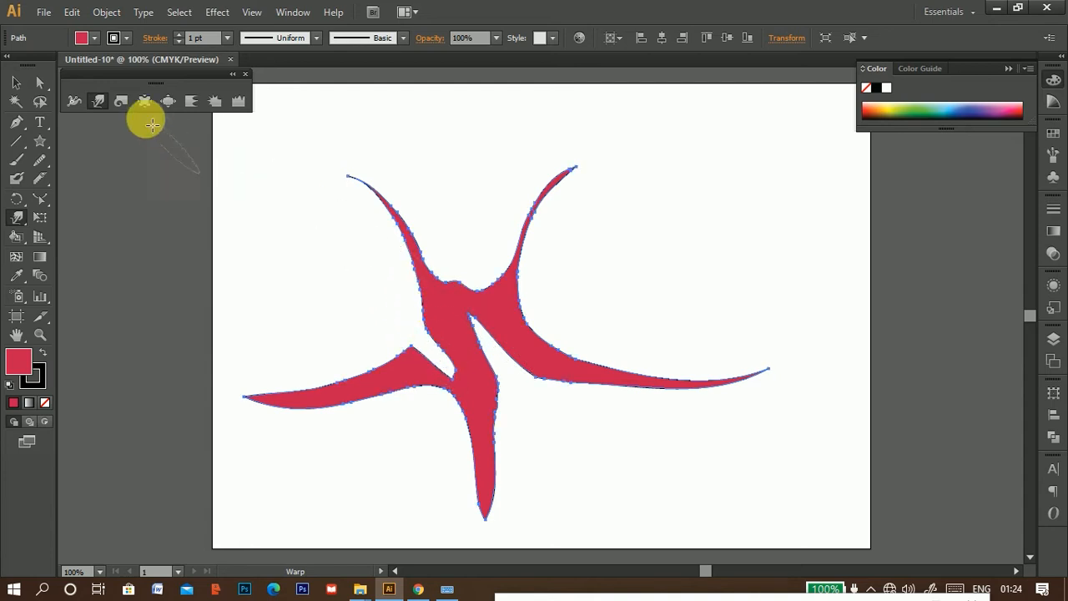
Set the Warp brush intensity to 100% and widen the brush interactively into a larger slanted ellipse
{"action": "double_click", "coordinate": [97, 101]}
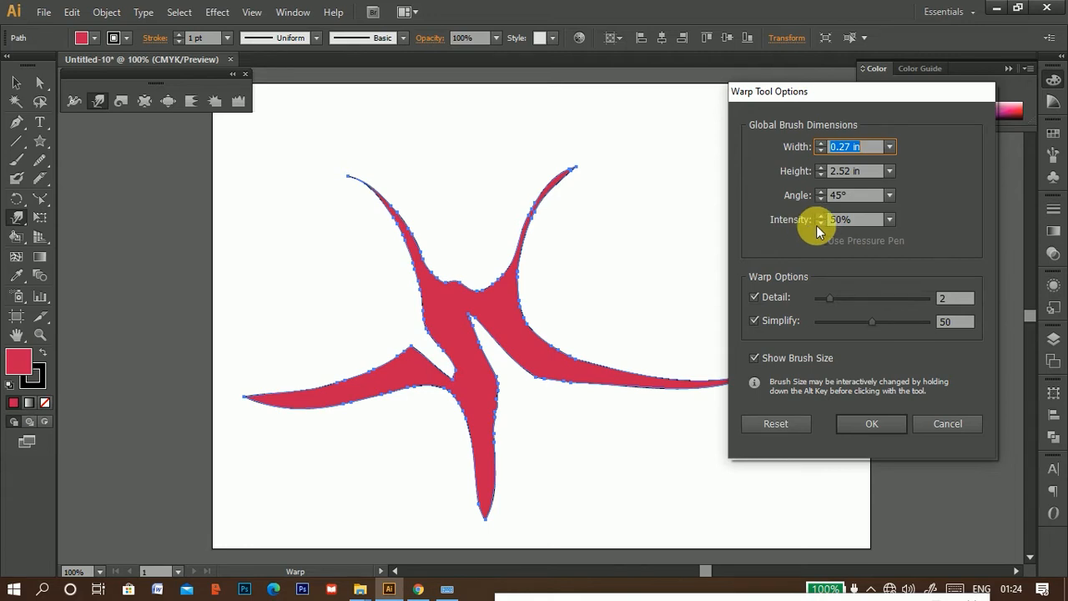
{"action": "left_click", "coordinate": [891, 220]}
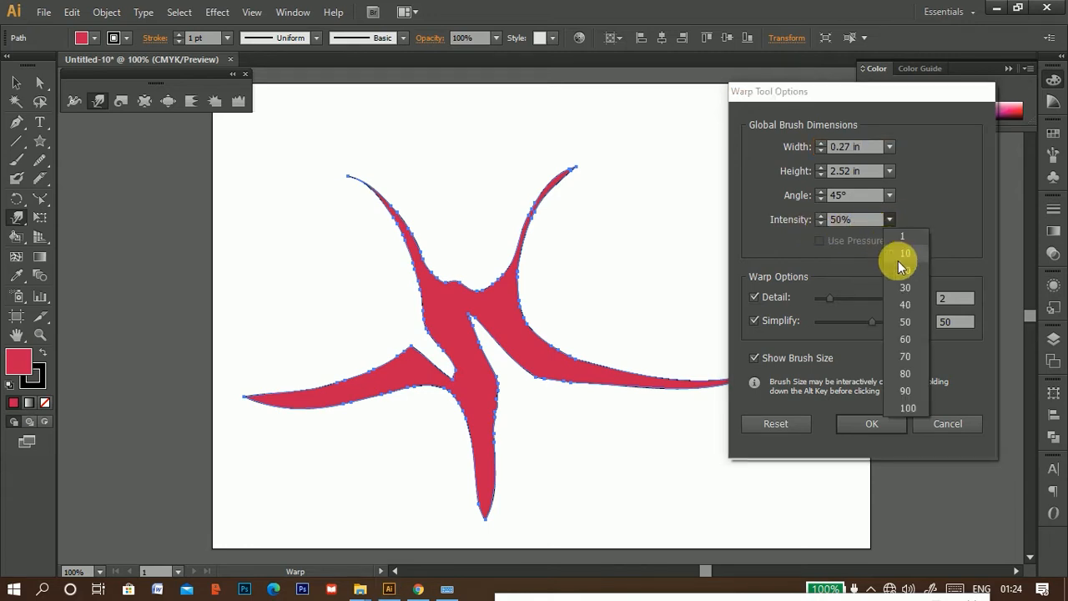
{"action": "left_click", "coordinate": [902, 399]}
{"action": "left_click", "coordinate": [885, 422]}
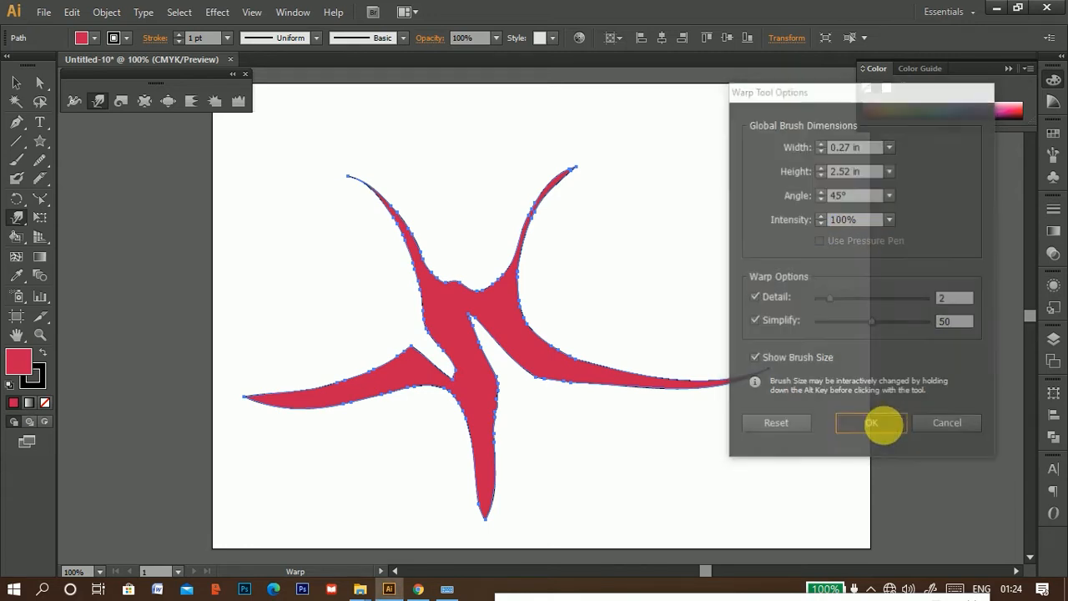
{"action": "left_click_drag", "start_coordinate": [657, 249], "coordinate": [679, 265]}
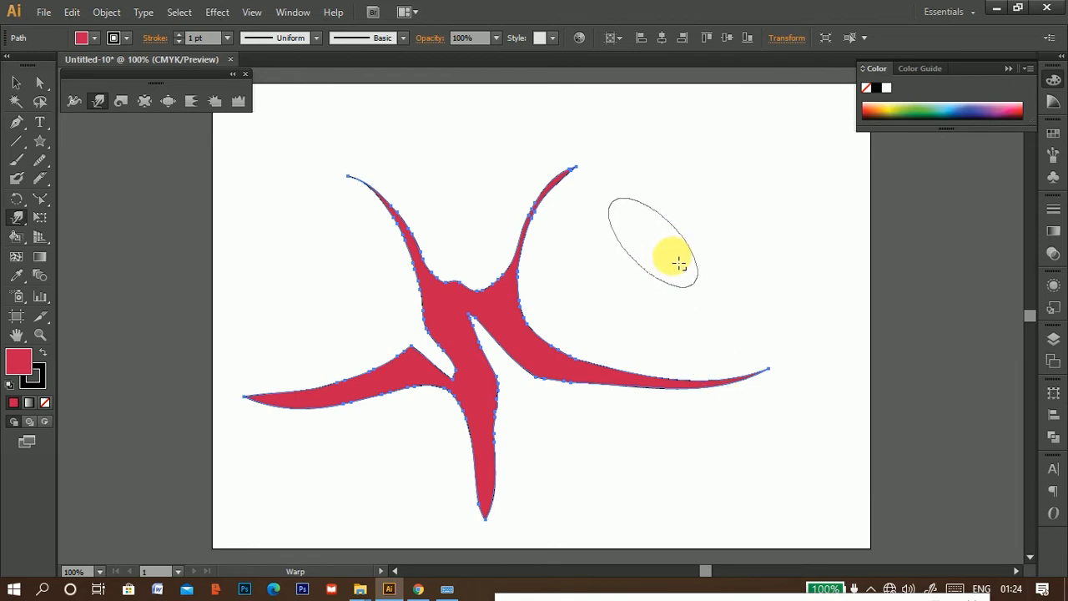
{"action": "left_click_drag", "start_coordinate": [680, 264], "coordinate": [692, 287]}
Warp the star's right arm into a long thin band winding around the whole shape, then undo it
{"action": "mouse_move", "coordinate": [725, 390]}
{"action": "left_mouse_down"}
{"action": "mouse_move", "coordinate": [801, 353]}
{"action": "mouse_move", "coordinate": [815, 315]}
{"action": "mouse_move", "coordinate": [814, 236]}
{"action": "mouse_move", "coordinate": [796, 191]}
{"action": "mouse_move", "coordinate": [764, 160]}
{"action": "mouse_move", "coordinate": [705, 133]}
{"action": "mouse_move", "coordinate": [676, 150]}
{"action": "mouse_move", "coordinate": [680, 186]}
{"action": "mouse_move", "coordinate": [721, 220]}
{"action": "mouse_move", "coordinate": [744, 331]}
{"action": "mouse_move", "coordinate": [686, 225]}
{"action": "mouse_move", "coordinate": [664, 240]}
{"action": "mouse_move", "coordinate": [680, 328]}
{"action": "mouse_move", "coordinate": [648, 338]}
{"action": "mouse_move", "coordinate": [630, 318]}
{"action": "mouse_move", "coordinate": [634, 232]}
{"action": "mouse_move", "coordinate": [606, 313]}
{"action": "mouse_move", "coordinate": [584, 311]}
{"action": "mouse_move", "coordinate": [578, 289]}
{"action": "mouse_move", "coordinate": [609, 232]}
{"action": "mouse_move", "coordinate": [617, 175]}
{"action": "mouse_move", "coordinate": [605, 133]}
{"action": "mouse_move", "coordinate": [585, 128]}
{"action": "mouse_move", "coordinate": [540, 151]}
{"action": "mouse_move", "coordinate": [477, 270]}
{"action": "mouse_move", "coordinate": [445, 257]}
{"action": "mouse_move", "coordinate": [388, 174]}
{"action": "mouse_move", "coordinate": [340, 161]}
{"action": "mouse_move", "coordinate": [318, 193]}
{"action": "mouse_move", "coordinate": [325, 216]}
{"action": "mouse_move", "coordinate": [389, 275]}
{"action": "mouse_move", "coordinate": [398, 332]}
{"action": "mouse_move", "coordinate": [348, 353]}
{"action": "mouse_move", "coordinate": [249, 361]}
{"action": "mouse_move", "coordinate": [223, 390]}
{"action": "mouse_move", "coordinate": [221, 442]}
{"action": "mouse_move", "coordinate": [263, 458]}
{"action": "mouse_move", "coordinate": [388, 419]}
{"action": "mouse_move", "coordinate": [413, 456]}
{"action": "mouse_move", "coordinate": [427, 515]}
{"action": "mouse_move", "coordinate": [444, 535]}
{"action": "mouse_move", "coordinate": [481, 546]}
{"action": "mouse_move", "coordinate": [519, 522]}
{"action": "mouse_move", "coordinate": [525, 461]}
{"action": "mouse_move", "coordinate": [512, 404]}
{"action": "mouse_move", "coordinate": [697, 409]}
{"action": "mouse_move", "coordinate": [643, 410]}
{"action": "mouse_move", "coordinate": [727, 400]}
{"action": "mouse_move", "coordinate": [813, 348]}
{"action": "mouse_move", "coordinate": [835, 245]}
{"action": "mouse_move", "coordinate": [806, 159]}
{"action": "mouse_move", "coordinate": [716, 109]}
{"action": "mouse_move", "coordinate": [649, 162]}
{"action": "mouse_move", "coordinate": [685, 216]}
{"action": "mouse_move", "coordinate": [660, 236]}
{"action": "mouse_move", "coordinate": [639, 234]}
{"action": "mouse_move", "coordinate": [630, 214]}
{"action": "mouse_move", "coordinate": [617, 114]}
{"action": "mouse_move", "coordinate": [508, 121]}
{"action": "mouse_move", "coordinate": [461, 197]}
{"action": "left_mouse_up"}
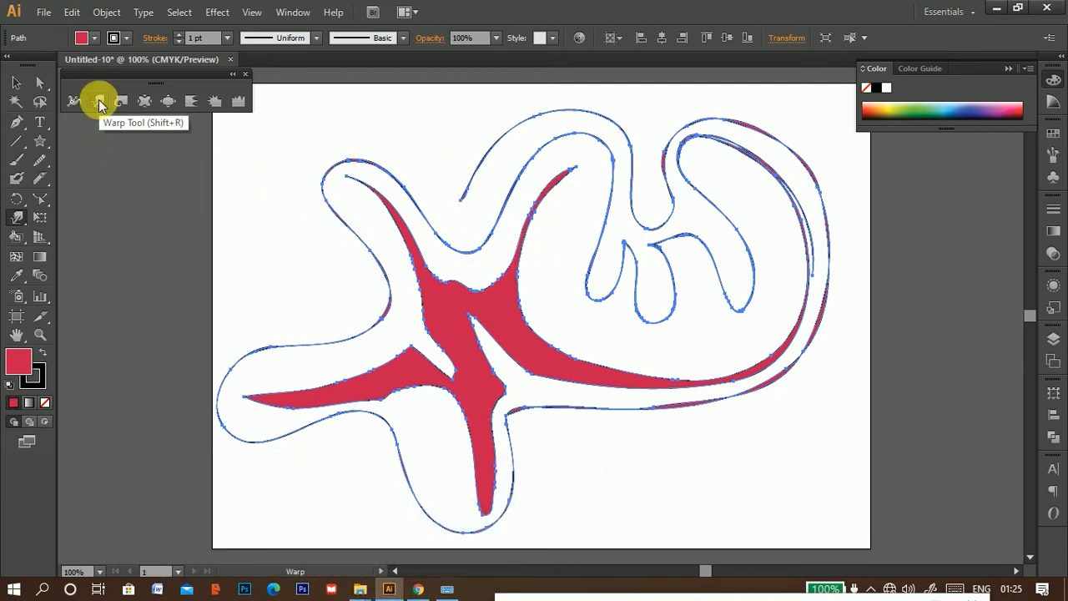
{"action": "key", "text": "ctrl+z"}
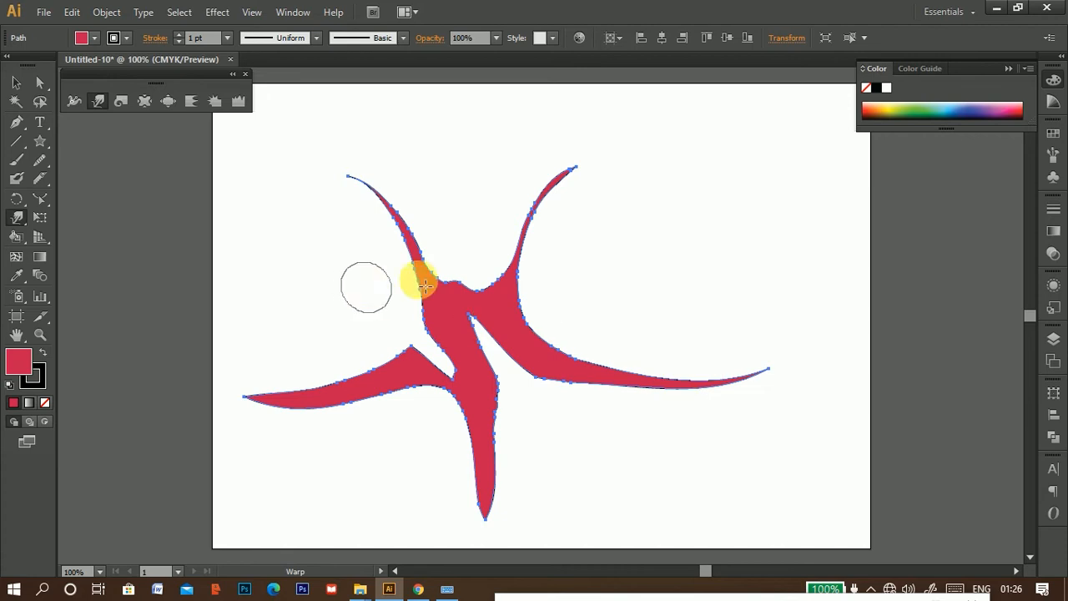
Set the Warp brush intensity to 50% and the warp detail to 10
{"action": "double_click", "coordinate": [101, 101]}
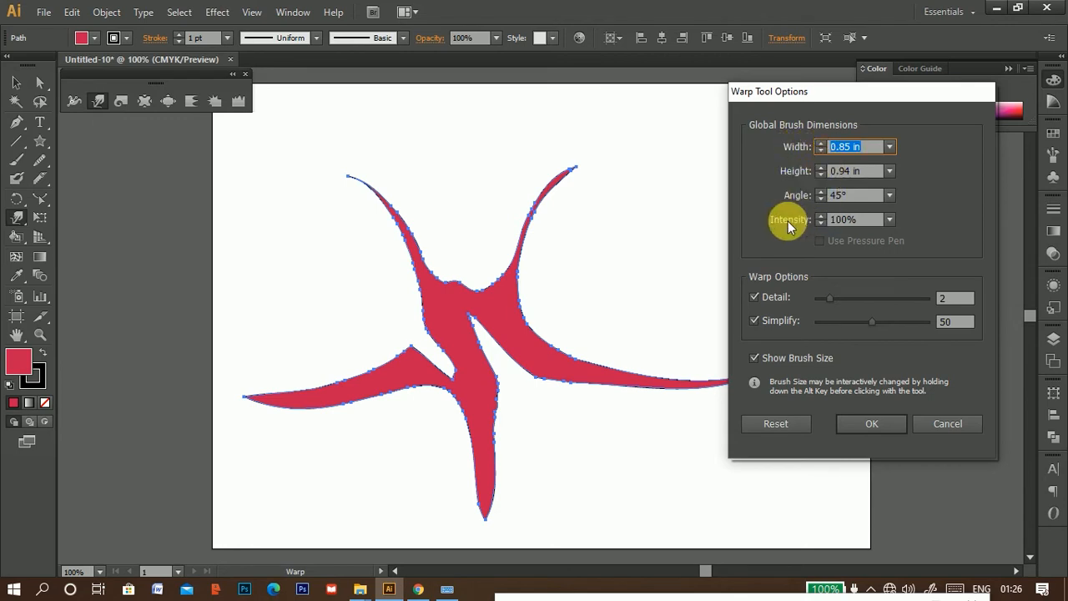
{"action": "left_click", "coordinate": [888, 220]}
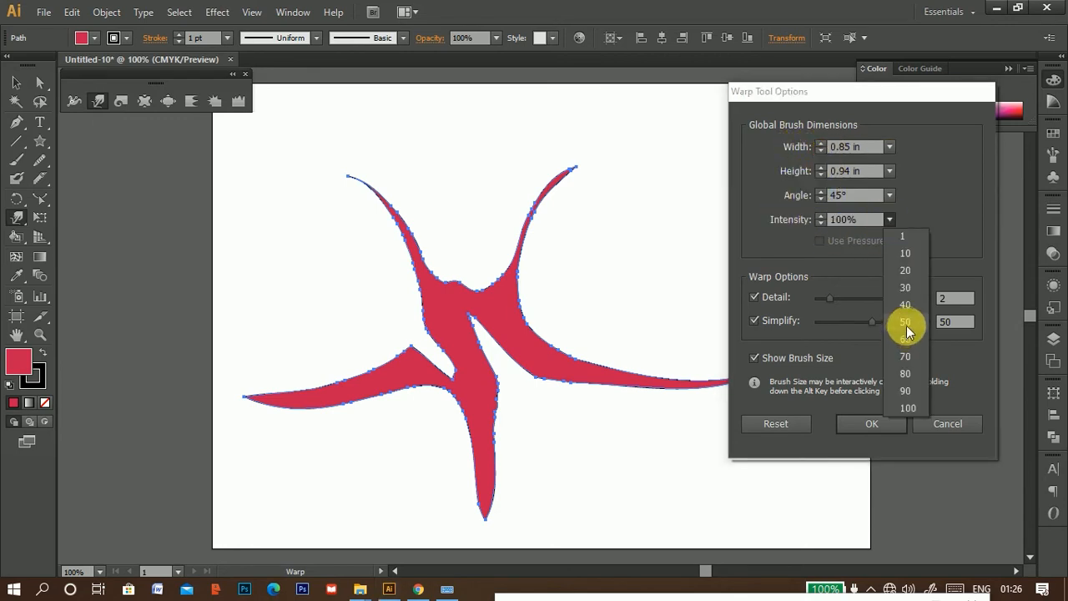
{"action": "left_click", "coordinate": [905, 323]}
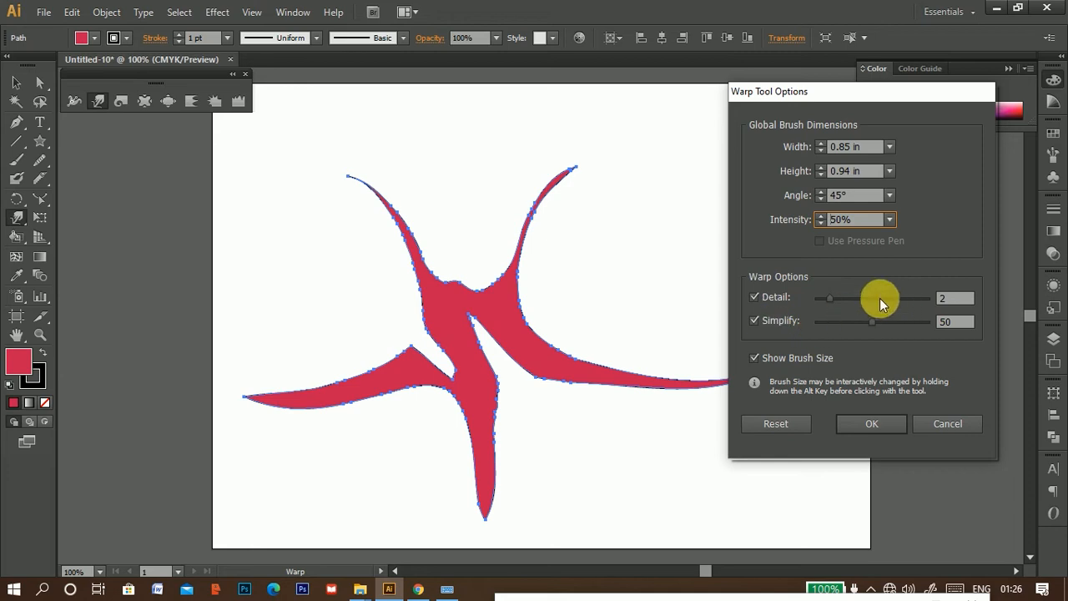
{"action": "left_click_drag", "start_coordinate": [827, 297], "coordinate": [927, 299]}
{"action": "left_click", "coordinate": [894, 427]}
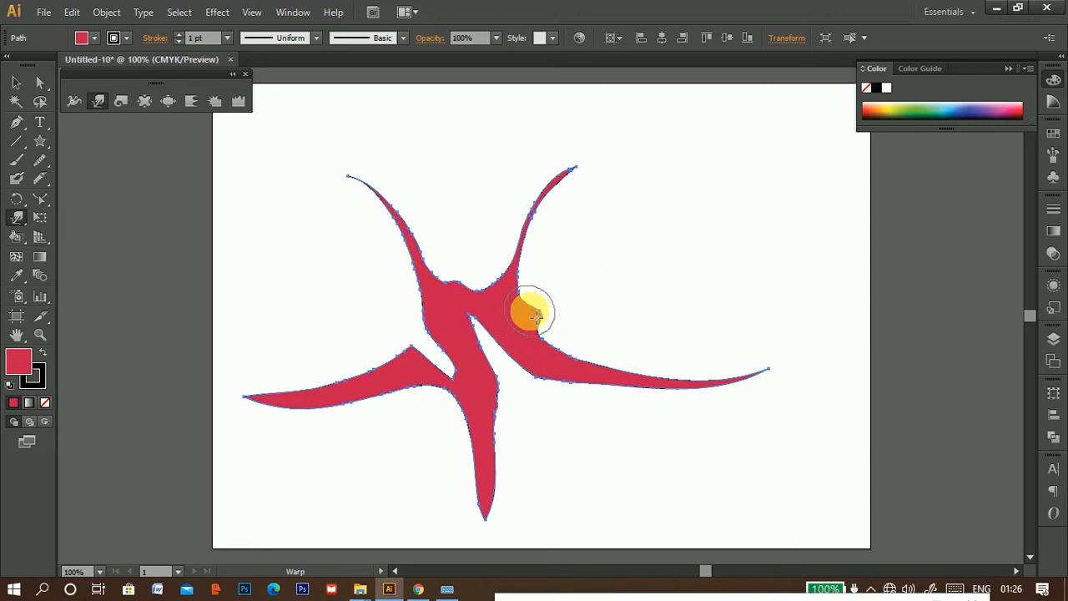
Warp a new short arm out of the shape's right side and reshape the upper-right, long right and left arms
{"action": "mouse_move", "coordinate": [536, 315]}
{"action": "left_mouse_down"}
{"action": "mouse_move", "coordinate": [638, 290]}
{"action": "mouse_move", "coordinate": [598, 329]}
{"action": "mouse_move", "coordinate": [585, 321]}
{"action": "mouse_move", "coordinate": [583, 335]}
{"action": "mouse_move", "coordinate": [577, 324]}
{"action": "mouse_move", "coordinate": [613, 330]}
{"action": "mouse_move", "coordinate": [600, 310]}
{"action": "mouse_move", "coordinate": [608, 323]}
{"action": "mouse_move", "coordinate": [565, 320]}
{"action": "mouse_move", "coordinate": [546, 296]}
{"action": "mouse_move", "coordinate": [559, 306]}
{"action": "mouse_move", "coordinate": [535, 233]}
{"action": "mouse_move", "coordinate": [567, 164]}
{"action": "left_mouse_up"}
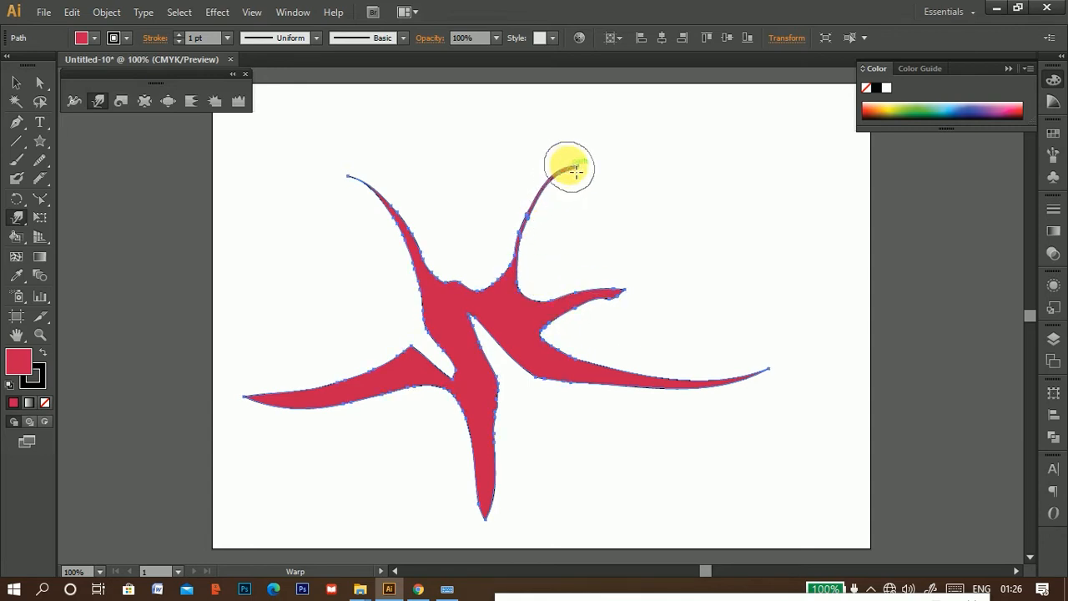
{"action": "mouse_move", "coordinate": [617, 360]}
{"action": "left_mouse_down"}
{"action": "mouse_move", "coordinate": [561, 372]}
{"action": "mouse_move", "coordinate": [606, 350]}
{"action": "mouse_move", "coordinate": [625, 386]}
{"action": "mouse_move", "coordinate": [646, 372]}
{"action": "mouse_move", "coordinate": [637, 403]}
{"action": "mouse_move", "coordinate": [658, 370]}
{"action": "mouse_move", "coordinate": [693, 384]}
{"action": "left_mouse_up"}
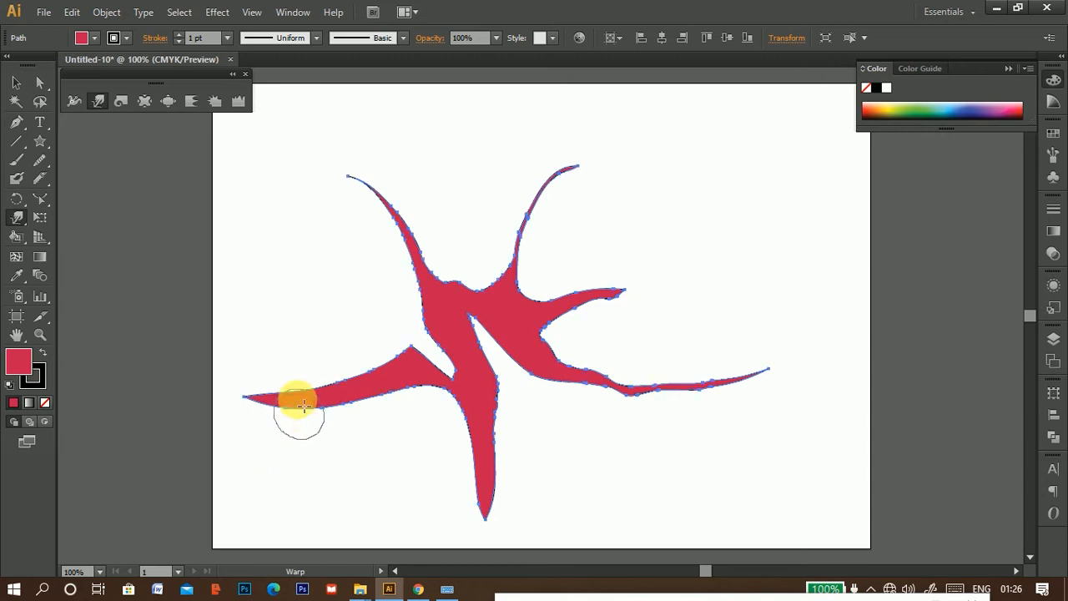
{"action": "left_click_drag", "start_coordinate": [309, 359], "coordinate": [314, 371]}
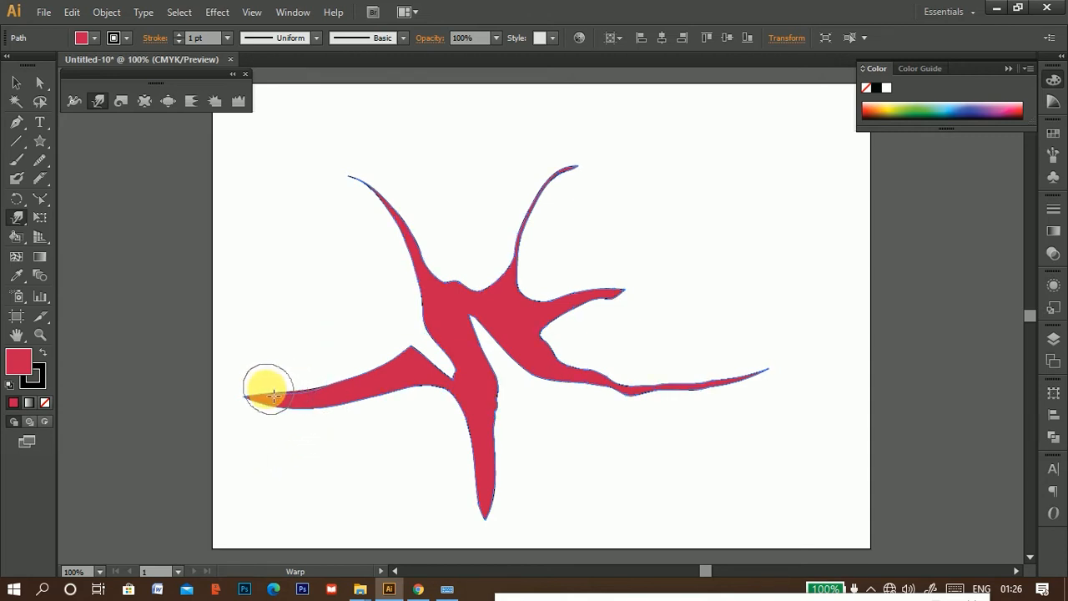
{"action": "left_click_drag", "start_coordinate": [261, 396], "coordinate": [263, 395]}
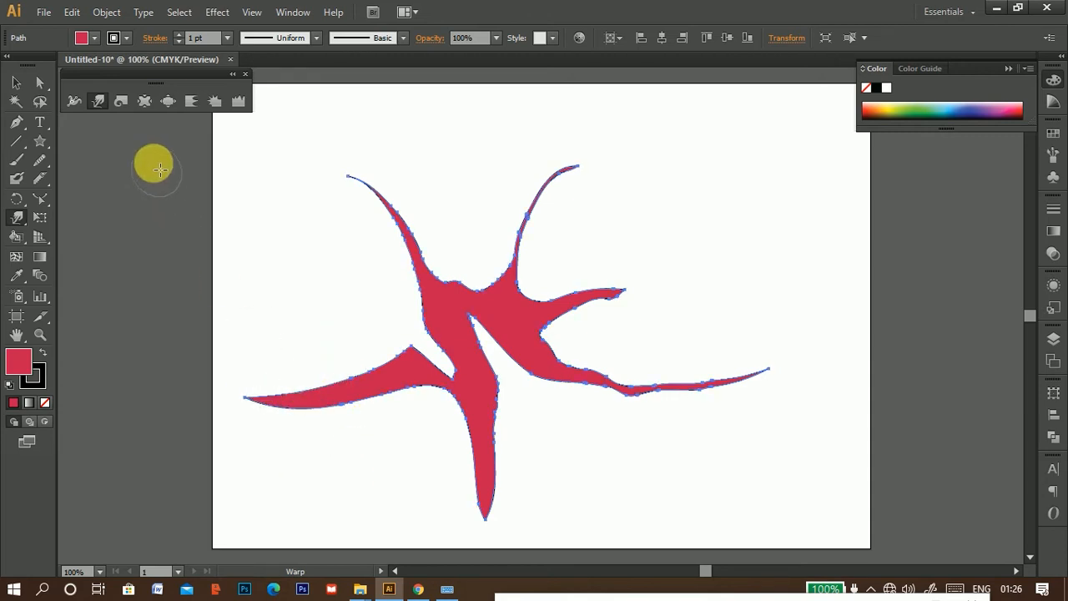
Raise the Warp tool's Simplify setting to 99
{"action": "double_click", "coordinate": [99, 102]}
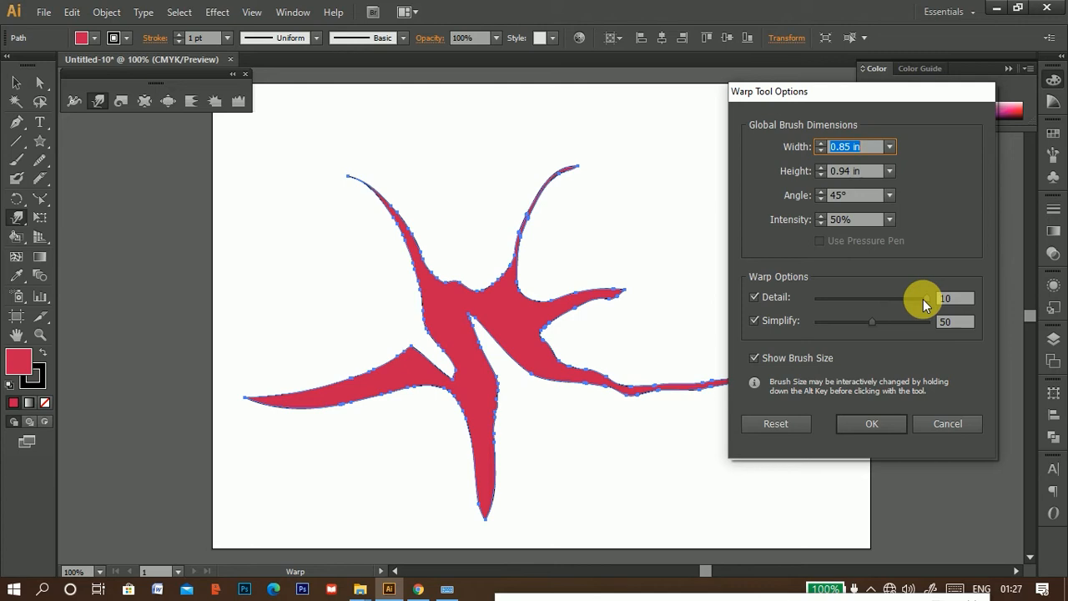
{"action": "left_click_drag", "start_coordinate": [873, 321], "coordinate": [835, 328]}
{"action": "left_click", "coordinate": [923, 297]}
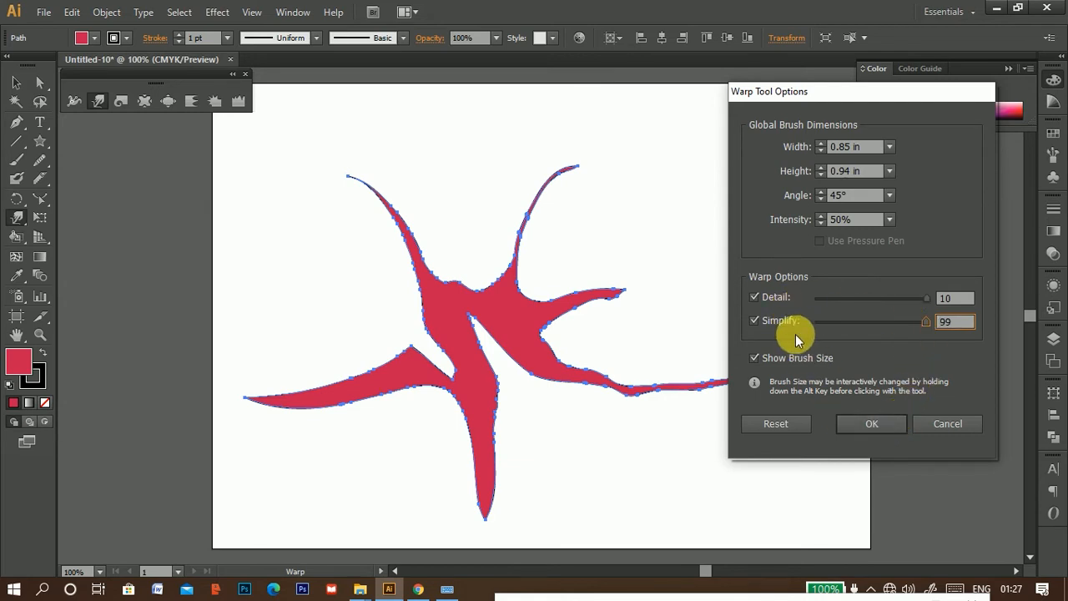
{"action": "left_click", "coordinate": [880, 420]}
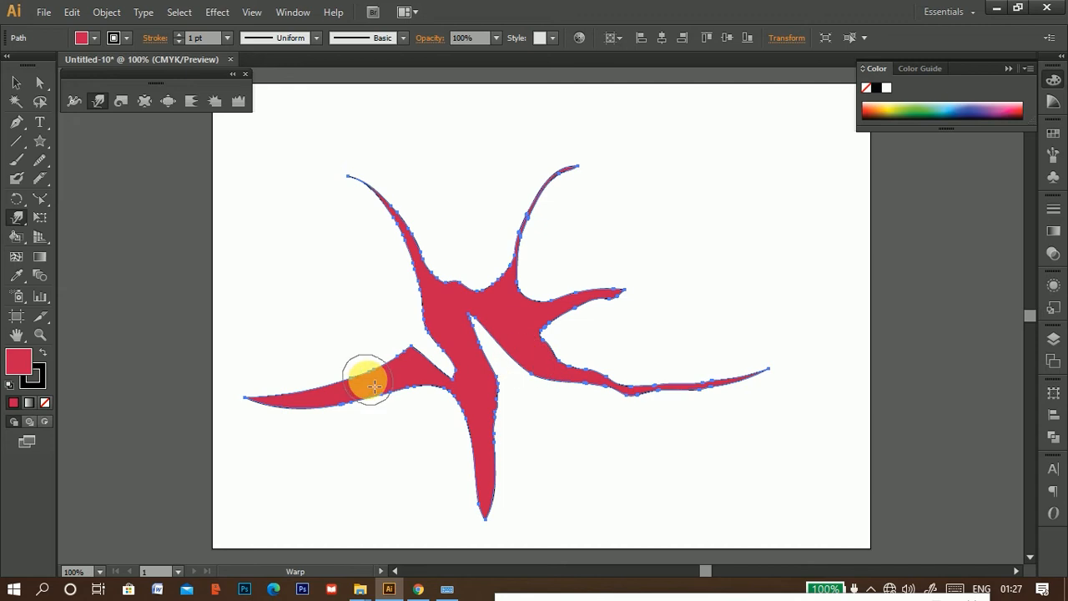
Smooth the edges of the left arm and the upper-left arm with short warp strokes
{"action": "mouse_move", "coordinate": [375, 386]}
{"action": "left_mouse_down"}
{"action": "mouse_move", "coordinate": [297, 384]}
{"action": "mouse_move", "coordinate": [410, 359]}
{"action": "mouse_move", "coordinate": [401, 385]}
{"action": "left_mouse_up"}
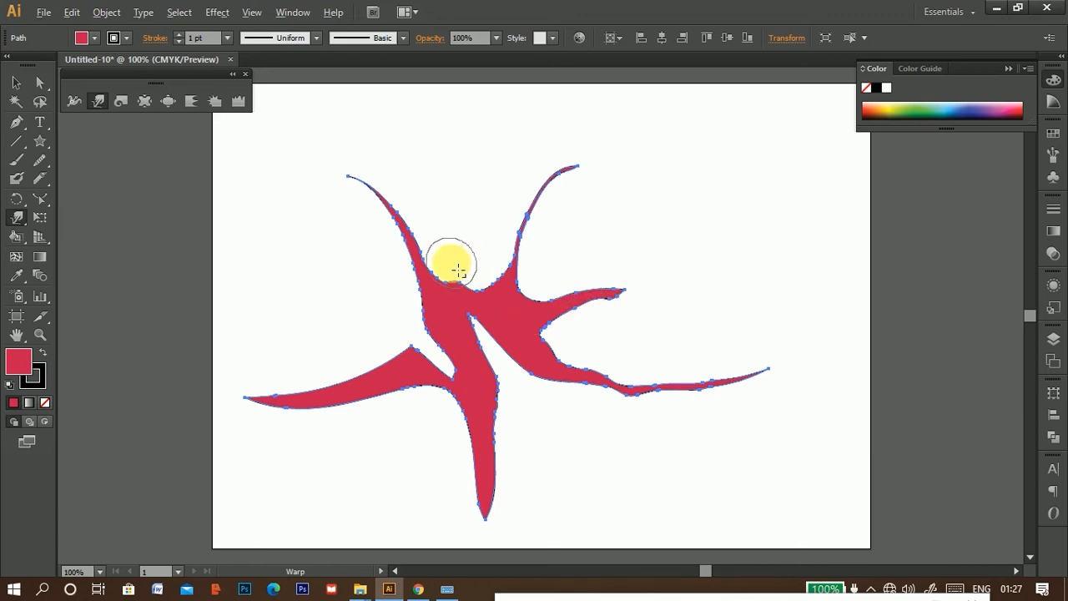
{"action": "scroll", "coordinate": [415, 251], "scroll_direction": "up", "scroll_amount": 1}
{"action": "scroll", "coordinate": [416, 251], "scroll_direction": "up", "scroll_amount": 1}
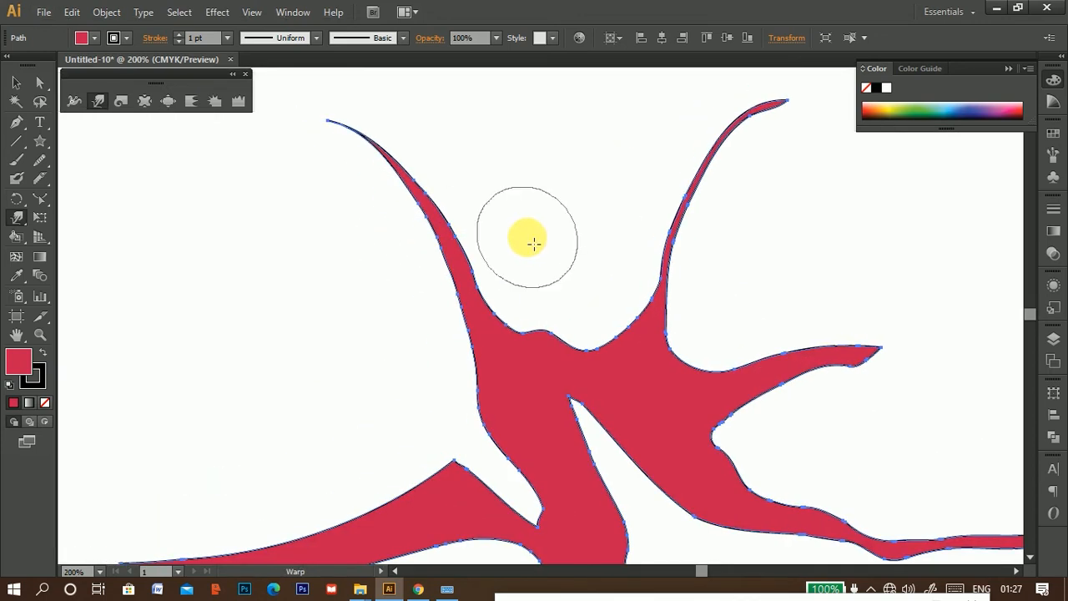
{"action": "mouse_move", "coordinate": [412, 216]}
{"action": "left_mouse_down"}
{"action": "mouse_move", "coordinate": [437, 347]}
{"action": "mouse_move", "coordinate": [472, 375]}
{"action": "mouse_move", "coordinate": [456, 341]}
{"action": "left_mouse_up"}
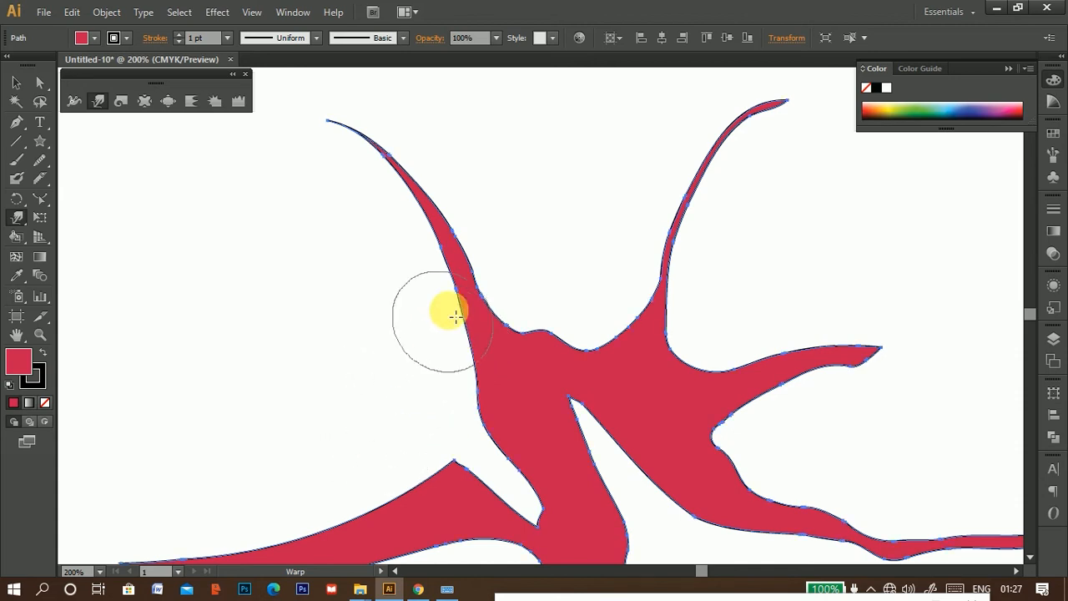
{"action": "mouse_move", "coordinate": [483, 258]}
{"action": "left_mouse_down"}
{"action": "mouse_move", "coordinate": [484, 287]}
{"action": "mouse_move", "coordinate": [473, 262]}
{"action": "left_mouse_up"}
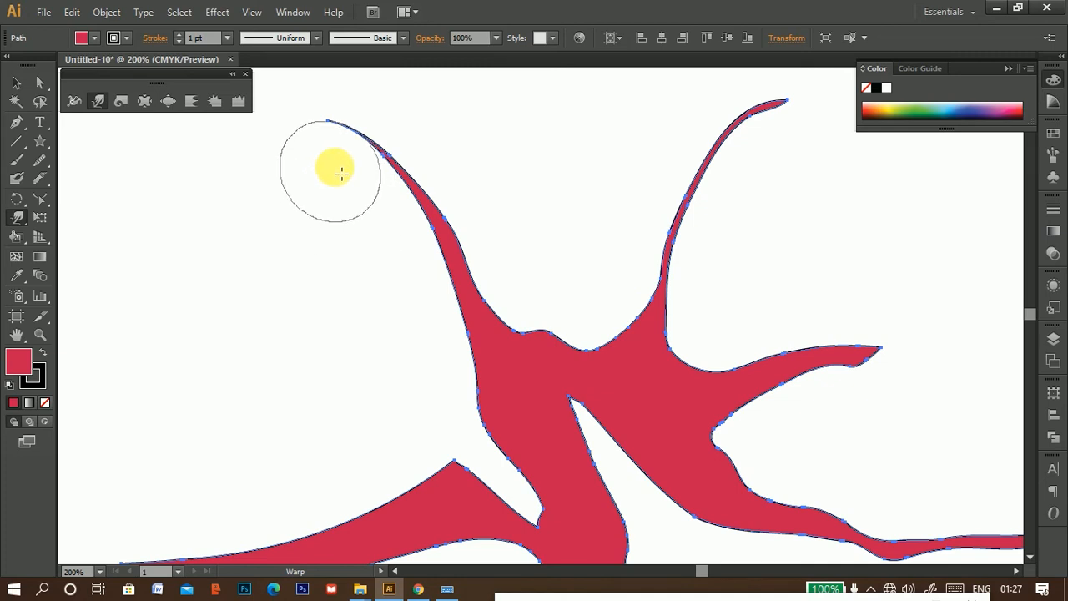
{"action": "left_click_drag", "start_coordinate": [467, 277], "coordinate": [493, 271]}
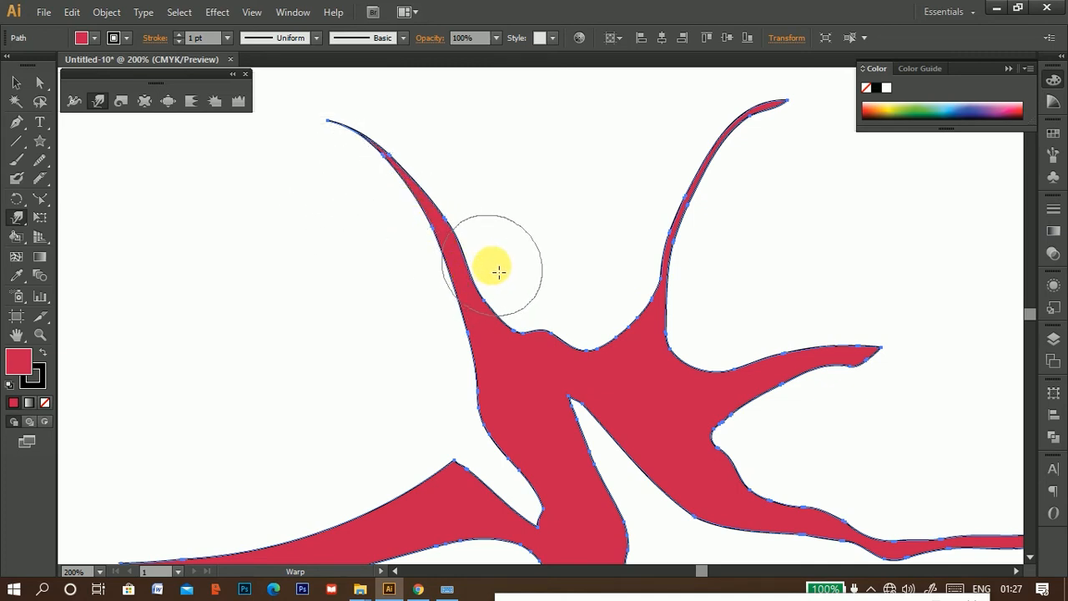
Reset the Warp tool options to their defaults and apply them
{"action": "double_click", "coordinate": [100, 99]}
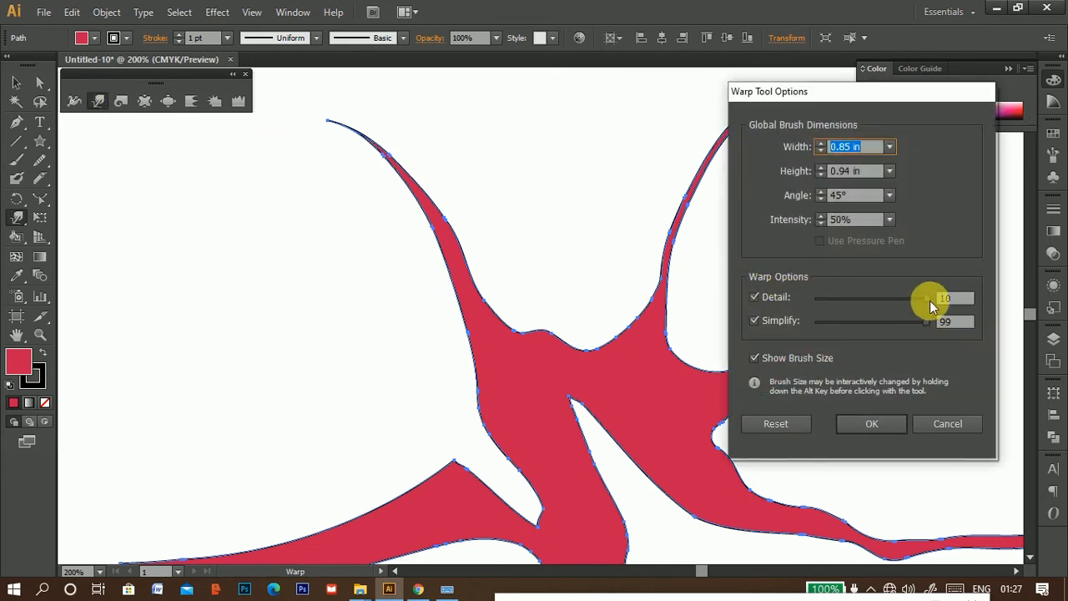
{"action": "left_click_drag", "start_coordinate": [930, 299], "coordinate": [831, 305]}
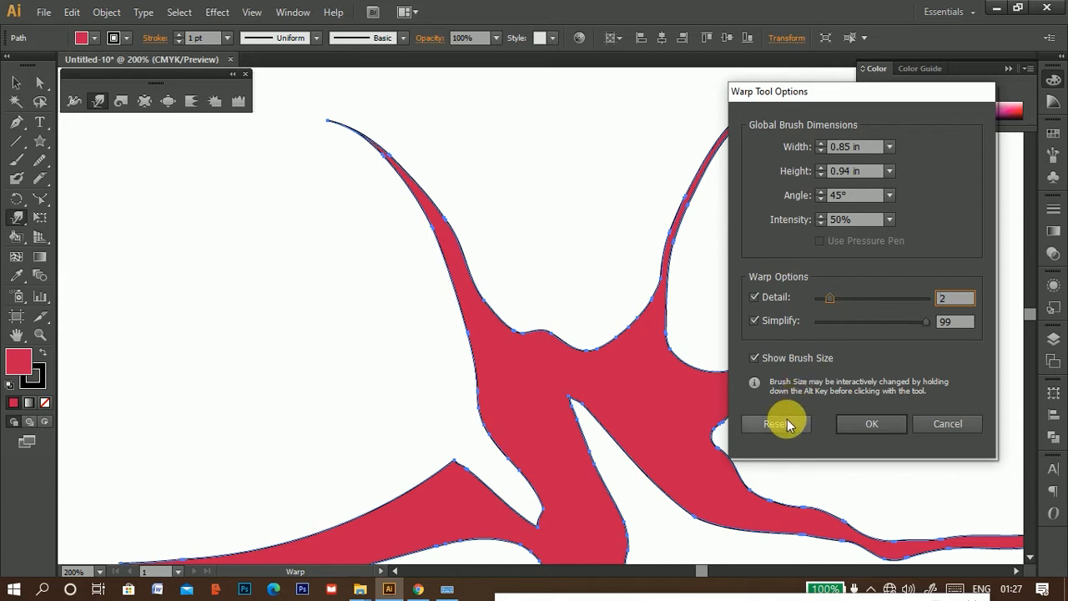
{"action": "left_click", "coordinate": [865, 425]}
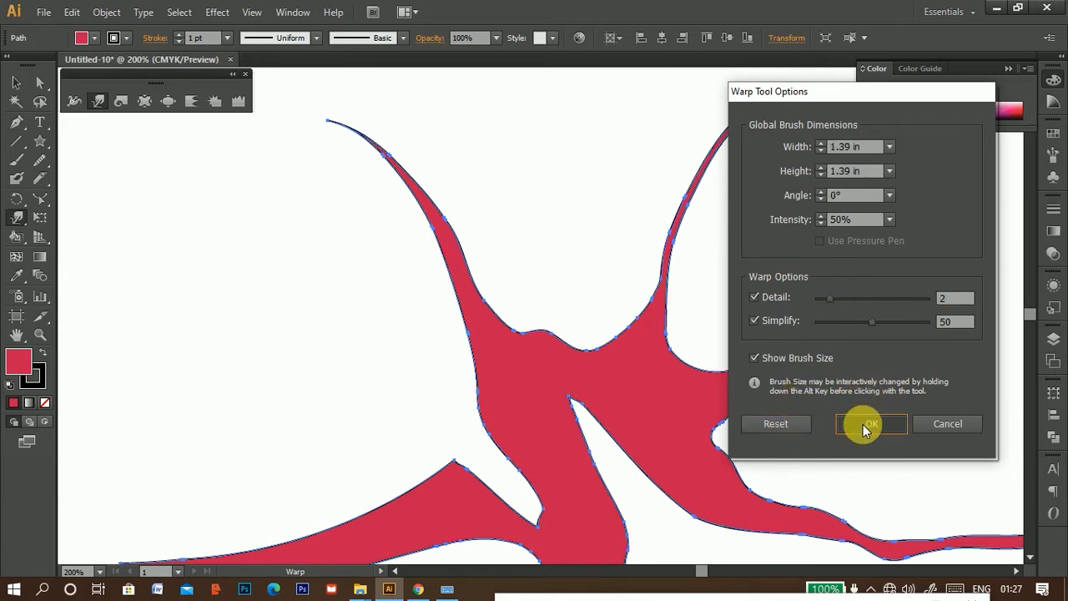
Warp the left arm's peak and adjoining notch into rounder curves and smooth the right edge of the lower arm
{"action": "mouse_move", "coordinate": [449, 357]}
{"action": "left_mouse_down"}
{"action": "mouse_move", "coordinate": [482, 370]}
{"action": "mouse_move", "coordinate": [489, 425]}
{"action": "mouse_move", "coordinate": [509, 290]}
{"action": "mouse_move", "coordinate": [546, 327]}
{"action": "mouse_move", "coordinate": [624, 342]}
{"action": "mouse_move", "coordinate": [575, 348]}
{"action": "mouse_move", "coordinate": [559, 335]}
{"action": "mouse_move", "coordinate": [610, 349]}
{"action": "mouse_move", "coordinate": [663, 345]}
{"action": "mouse_move", "coordinate": [591, 328]}
{"action": "mouse_move", "coordinate": [566, 271]}
{"action": "mouse_move", "coordinate": [727, 205]}
{"action": "mouse_move", "coordinate": [676, 347]}
{"action": "mouse_move", "coordinate": [634, 353]}
{"action": "mouse_move", "coordinate": [548, 292]}
{"action": "left_mouse_up"}
{"action": "key", "text": "space"}
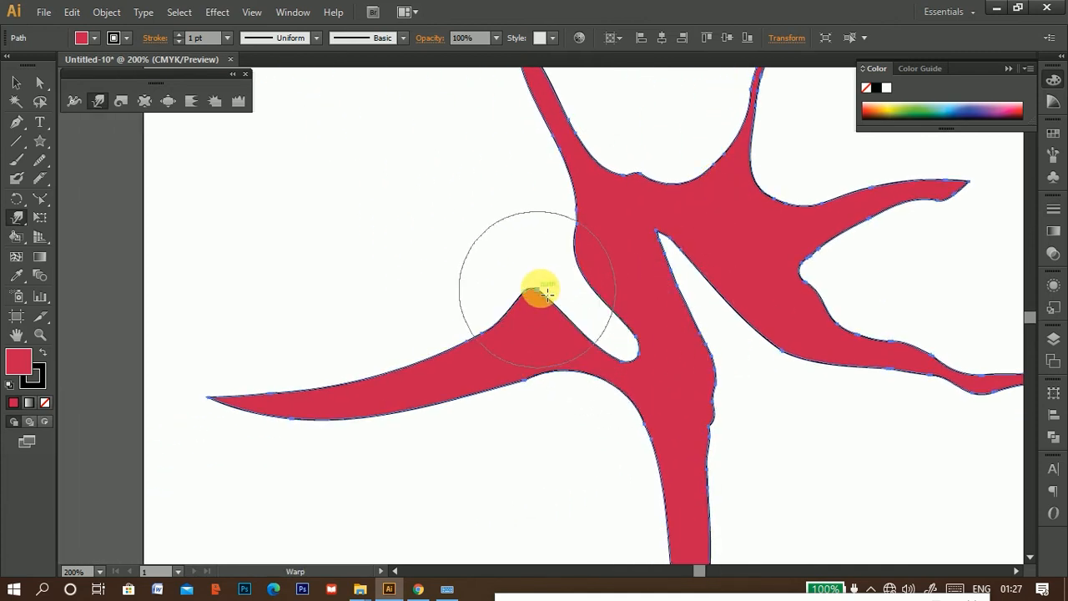
{"action": "key", "text": "space"}
{"action": "left_click_drag", "start_coordinate": [668, 393], "coordinate": [531, 276]}
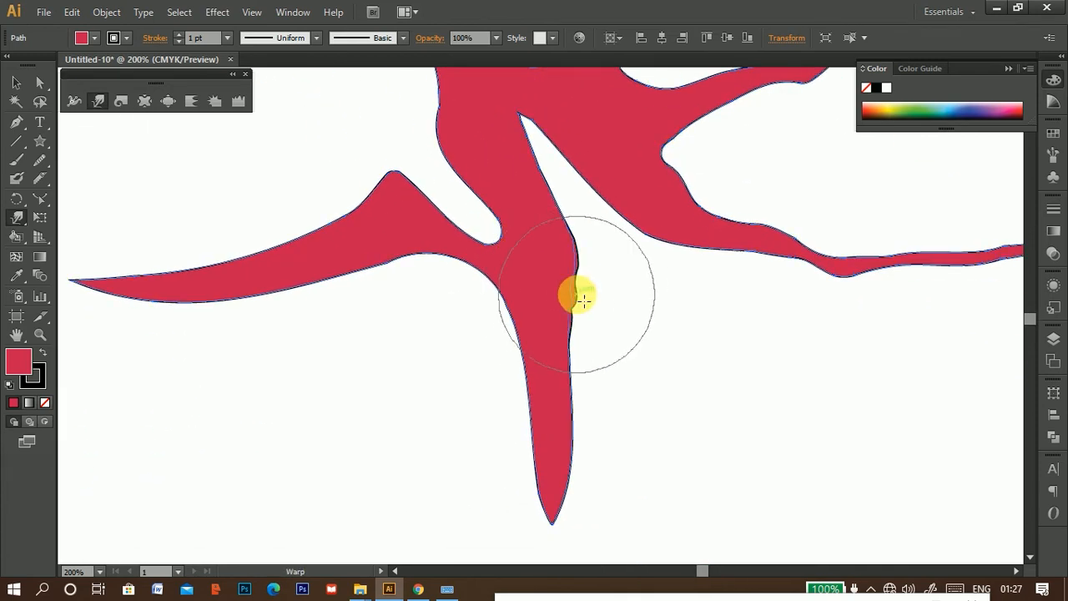
{"action": "scroll", "coordinate": [565, 341], "scroll_direction": "down", "scroll_amount": 2}
{"action": "key", "text": "space"}
{"action": "left_click_drag", "start_coordinate": [632, 256], "coordinate": [603, 322]}
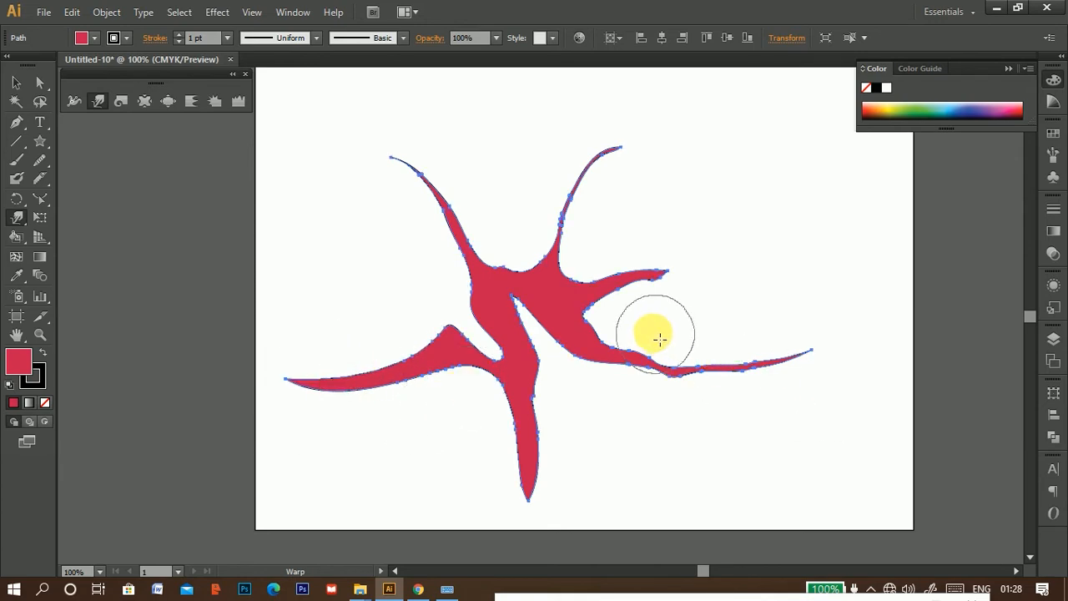
Lengthen and smooth both right arms, round the notch between them, and curve the two upper arms outward
{"action": "mouse_move", "coordinate": [654, 336]}
{"action": "left_mouse_down"}
{"action": "mouse_move", "coordinate": [724, 357]}
{"action": "mouse_move", "coordinate": [739, 332]}
{"action": "mouse_move", "coordinate": [684, 332]}
{"action": "mouse_move", "coordinate": [776, 334]}
{"action": "left_mouse_up"}
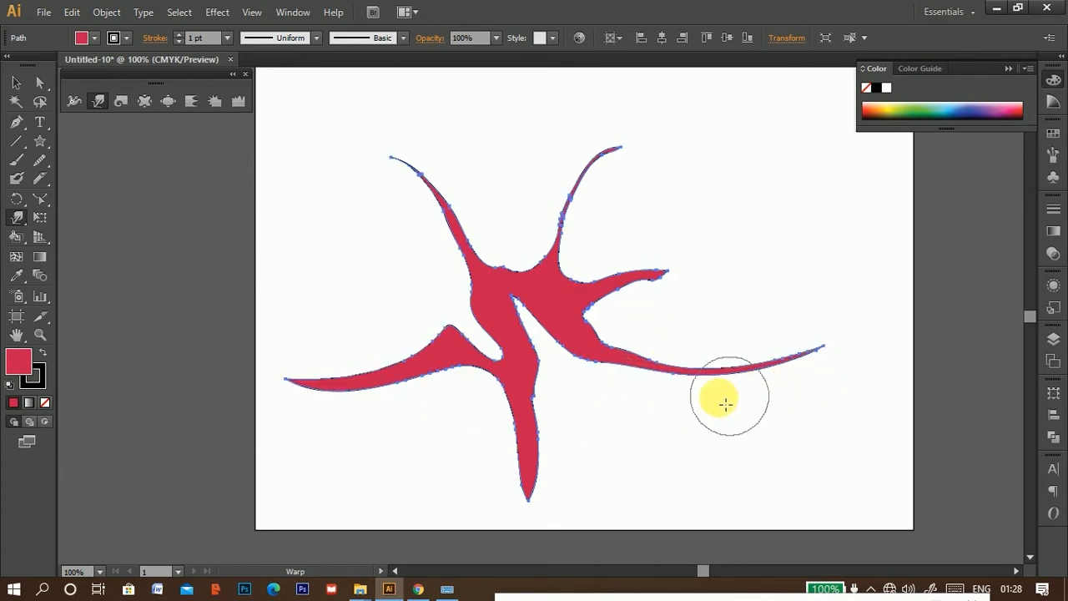
{"action": "left_click_drag", "start_coordinate": [826, 363], "coordinate": [860, 347]}
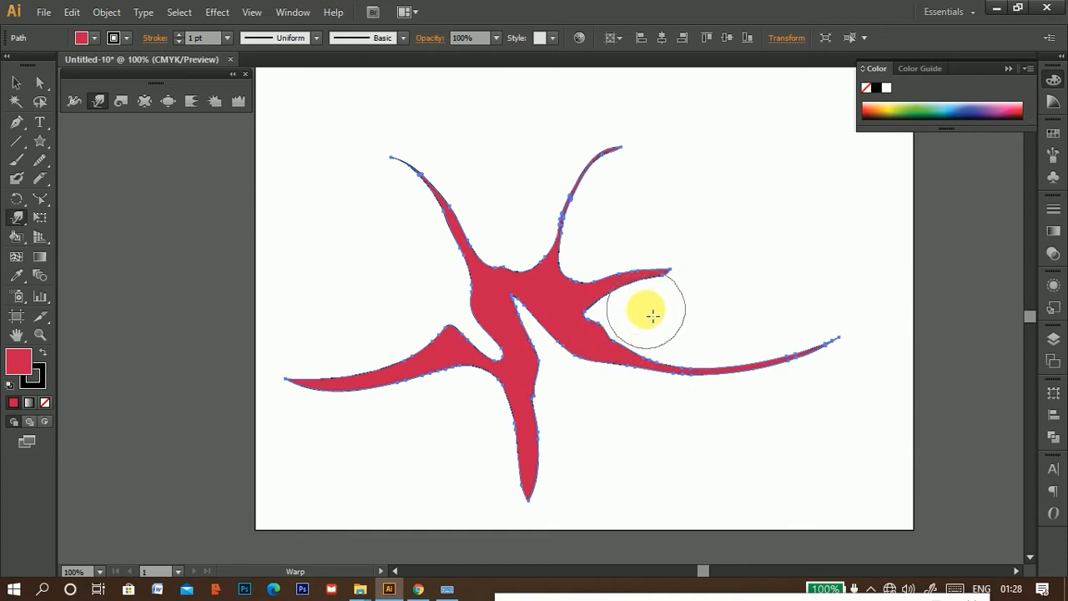
{"action": "mouse_move", "coordinate": [653, 315]}
{"action": "left_mouse_down"}
{"action": "mouse_move", "coordinate": [659, 291]}
{"action": "mouse_move", "coordinate": [687, 291]}
{"action": "mouse_move", "coordinate": [612, 322]}
{"action": "left_mouse_up"}
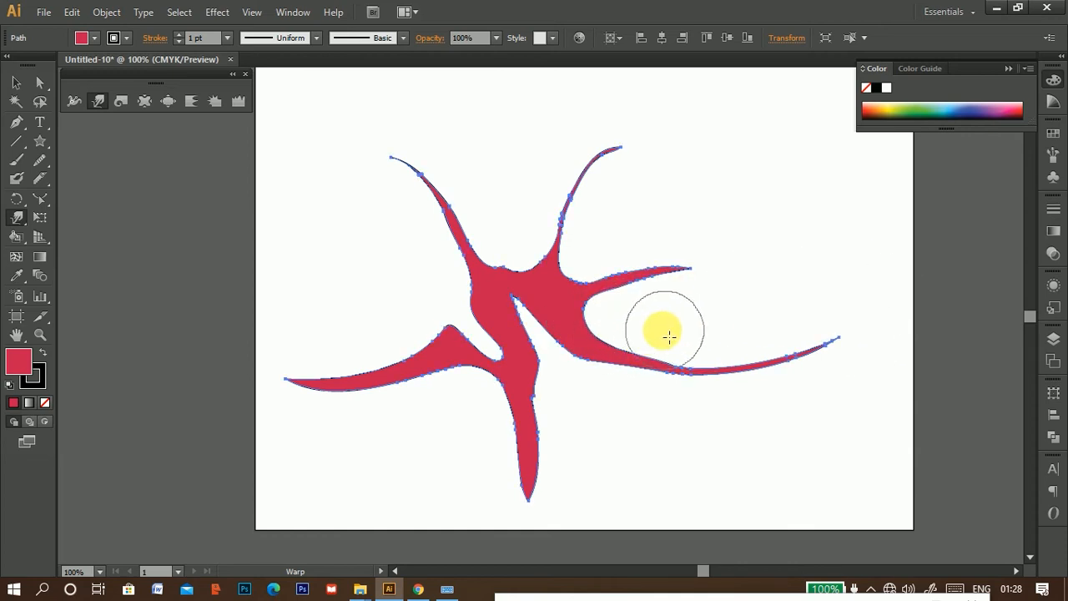
{"action": "mouse_move", "coordinate": [592, 234]}
{"action": "left_mouse_down"}
{"action": "mouse_move", "coordinate": [596, 188]}
{"action": "mouse_move", "coordinate": [590, 241]}
{"action": "mouse_move", "coordinate": [635, 166]}
{"action": "mouse_move", "coordinate": [621, 175]}
{"action": "mouse_move", "coordinate": [658, 147]}
{"action": "left_mouse_up"}
{"action": "mouse_move", "coordinate": [452, 254]}
{"action": "left_mouse_down"}
{"action": "mouse_move", "coordinate": [449, 220]}
{"action": "mouse_move", "coordinate": [444, 239]}
{"action": "mouse_move", "coordinate": [435, 202]}
{"action": "mouse_move", "coordinate": [412, 181]}
{"action": "mouse_move", "coordinate": [443, 291]}
{"action": "mouse_move", "coordinate": [465, 249]}
{"action": "mouse_move", "coordinate": [456, 202]}
{"action": "mouse_move", "coordinate": [436, 183]}
{"action": "left_mouse_up"}
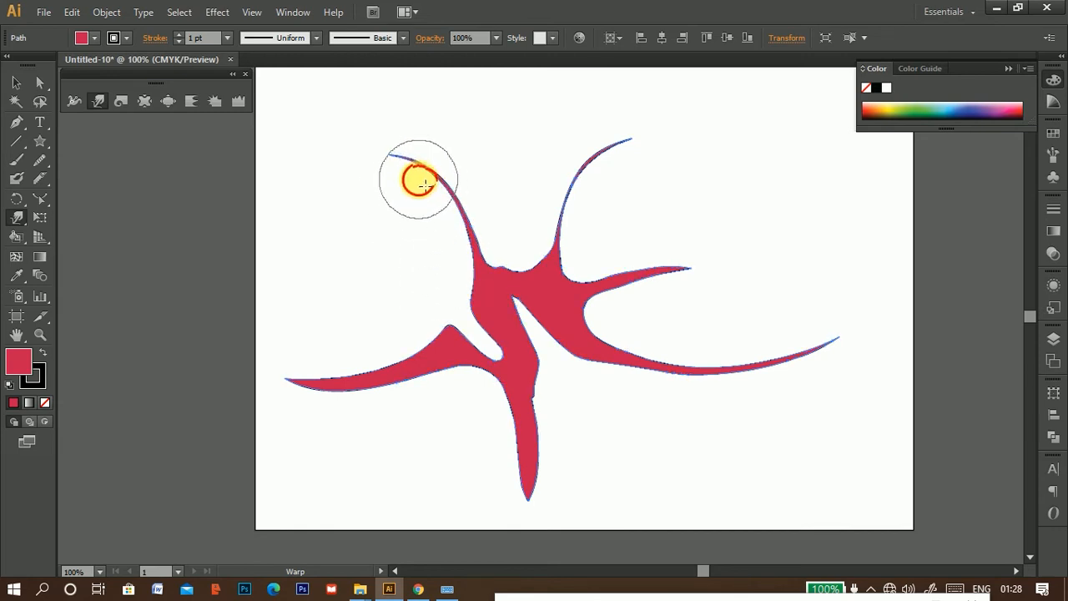
Bend the lower arm into a long thin curve, round the central notch, and smooth the dip between the upper arms
{"action": "mouse_move", "coordinate": [501, 429]}
{"action": "left_mouse_down"}
{"action": "mouse_move", "coordinate": [519, 490]}
{"action": "mouse_move", "coordinate": [516, 432]}
{"action": "mouse_move", "coordinate": [541, 527]}
{"action": "mouse_move", "coordinate": [505, 445]}
{"action": "left_mouse_up"}
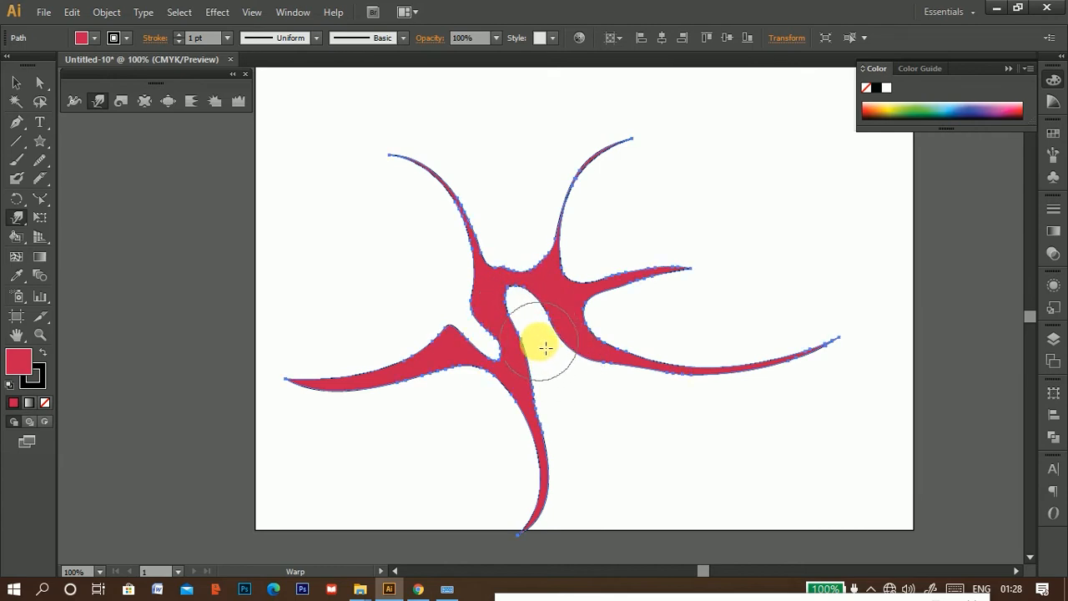
{"action": "mouse_move", "coordinate": [536, 340]}
{"action": "left_mouse_down"}
{"action": "mouse_move", "coordinate": [554, 382]}
{"action": "mouse_move", "coordinate": [568, 380]}
{"action": "left_mouse_up"}
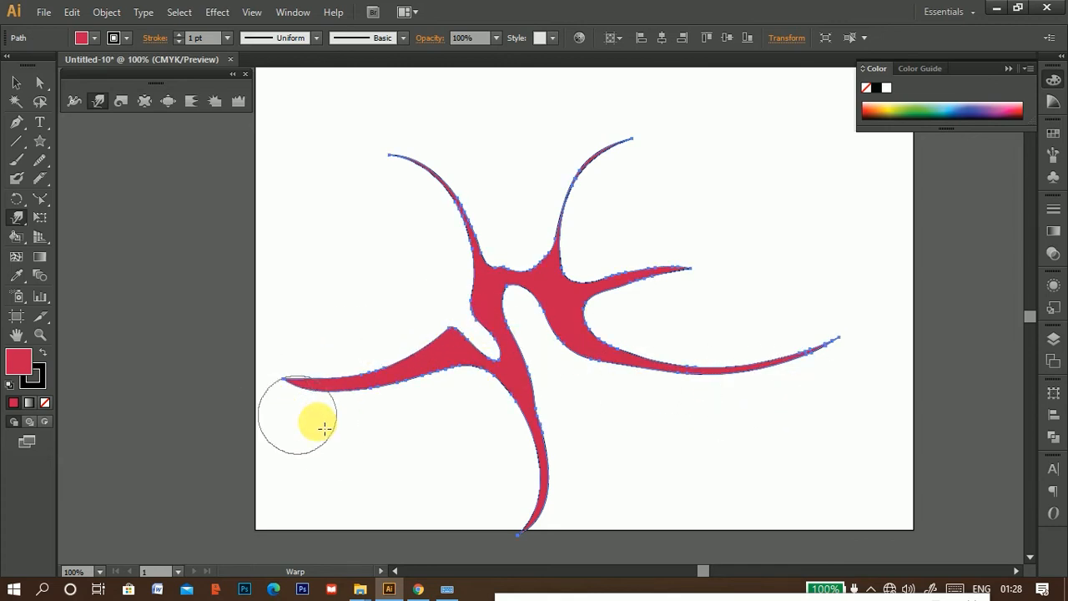
{"action": "mouse_move", "coordinate": [525, 245]}
{"action": "left_mouse_down"}
{"action": "mouse_move", "coordinate": [513, 267]}
{"action": "mouse_move", "coordinate": [537, 233]}
{"action": "left_mouse_up"}
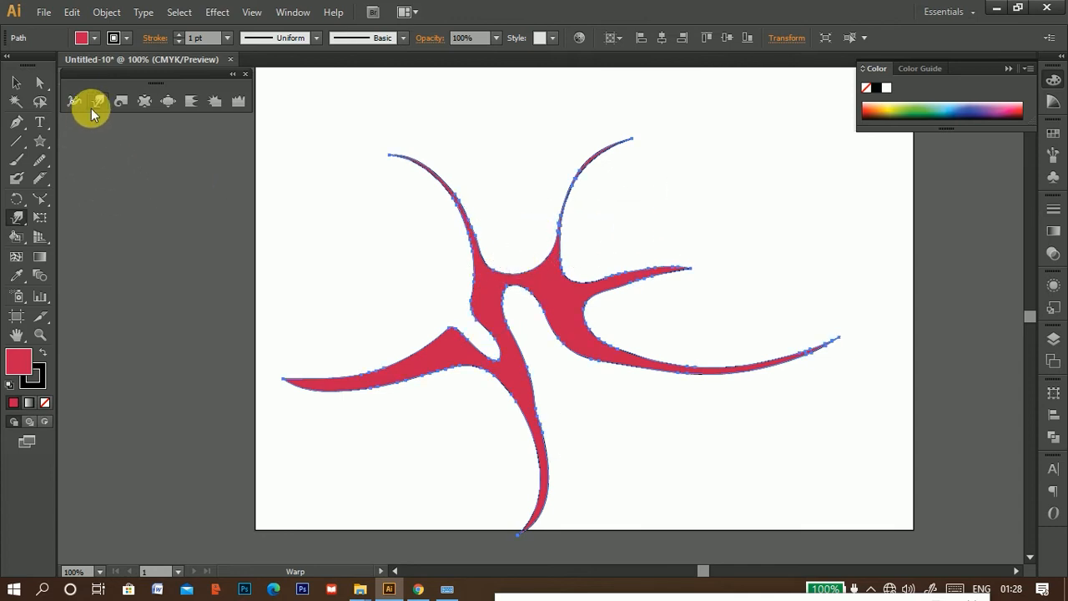
Delete the warped shape and draw a new, slightly tilted five-pointed star on the artboard
{"action": "left_click", "coordinate": [14, 85]}
{"action": "key", "text": "Delete"}
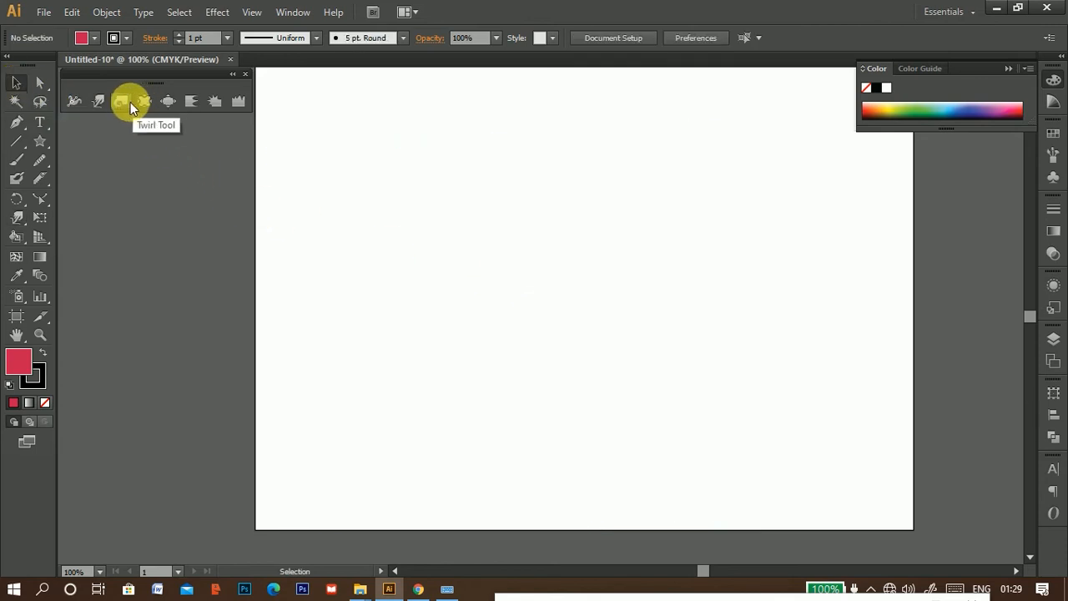
{"action": "left_click", "coordinate": [40, 140]}
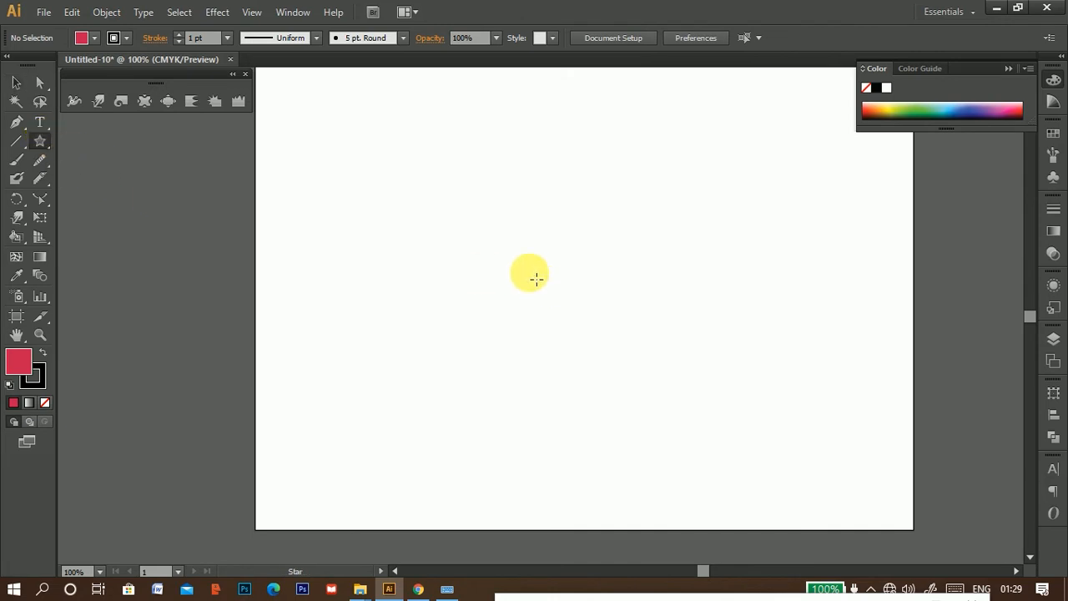
{"action": "left_click_drag", "start_coordinate": [534, 277], "coordinate": [598, 308]}
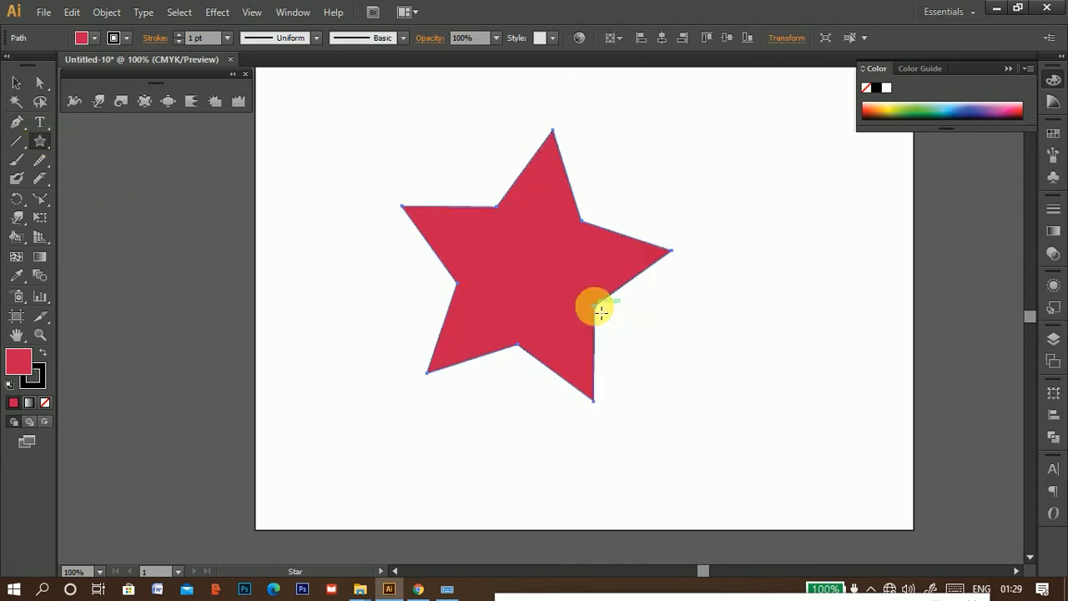
Warp the star's two lower, right and upper-left points outward into long curved limbs
{"action": "left_click", "coordinate": [98, 101]}
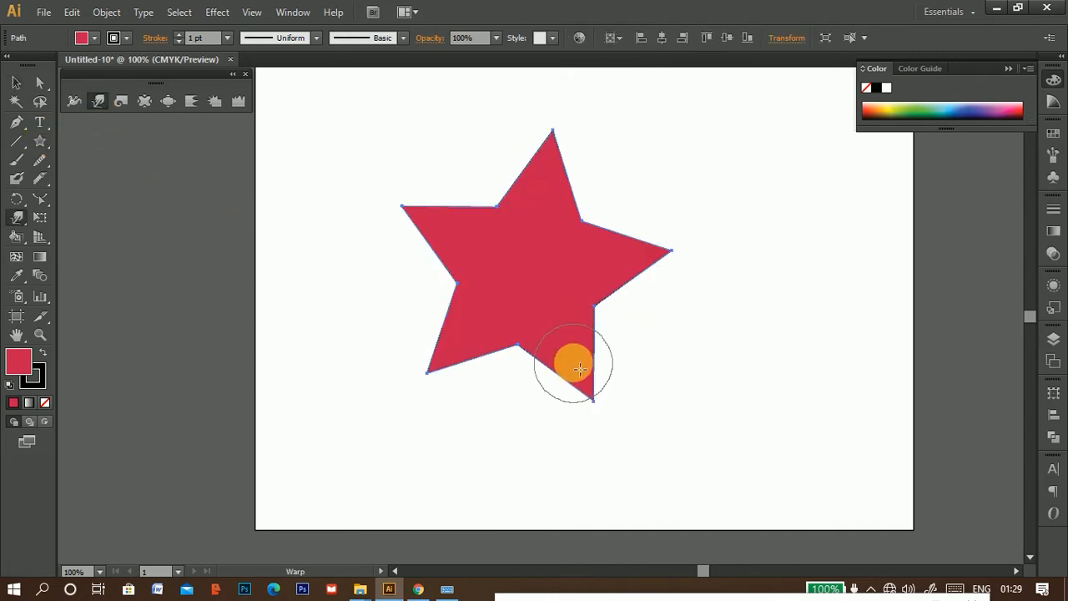
{"action": "mouse_move", "coordinate": [573, 363]}
{"action": "left_mouse_down"}
{"action": "mouse_move", "coordinate": [634, 456]}
{"action": "mouse_move", "coordinate": [619, 432]}
{"action": "mouse_move", "coordinate": [637, 498]}
{"action": "left_mouse_up"}
{"action": "left_click_drag", "start_coordinate": [427, 372], "coordinate": [355, 441]}
{"action": "mouse_move", "coordinate": [668, 252]}
{"action": "left_mouse_down"}
{"action": "mouse_move", "coordinate": [776, 207]}
{"action": "mouse_move", "coordinate": [778, 228]}
{"action": "mouse_move", "coordinate": [827, 180]}
{"action": "left_mouse_up"}
{"action": "left_click_drag", "start_coordinate": [402, 206], "coordinate": [341, 112]}
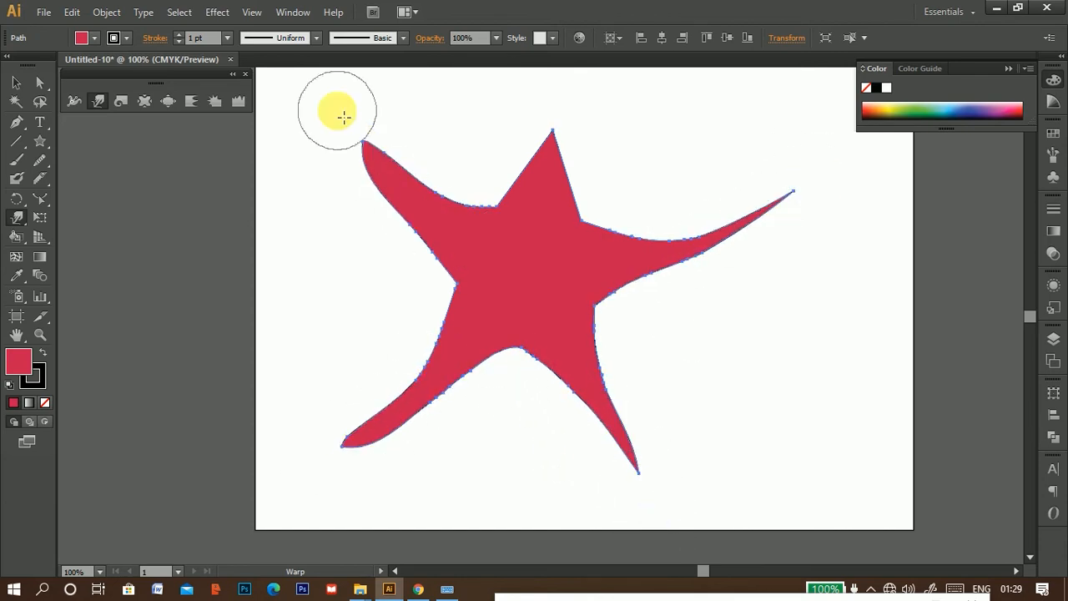
Warp the star's top point into a rounded head with a narrow neck and smooth the shoulder curves on both sides
{"action": "mouse_move", "coordinate": [509, 167]}
{"action": "left_mouse_down"}
{"action": "mouse_move", "coordinate": [562, 169]}
{"action": "mouse_move", "coordinate": [554, 159]}
{"action": "mouse_move", "coordinate": [526, 237]}
{"action": "left_mouse_up"}
{"action": "left_click_drag", "start_coordinate": [477, 184], "coordinate": [493, 227]}
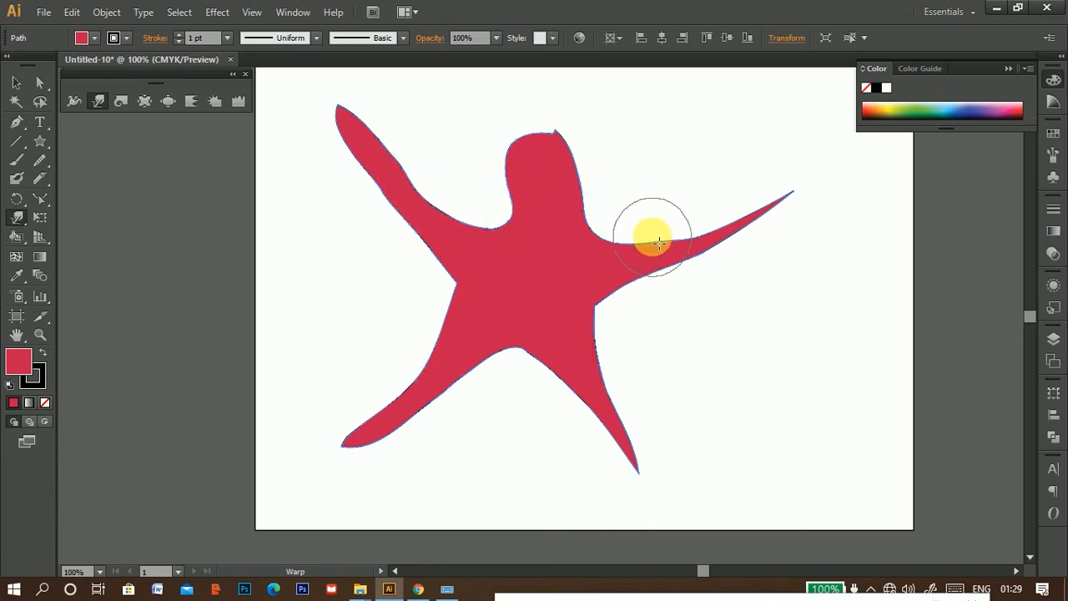
{"action": "mouse_move", "coordinate": [644, 232]}
{"action": "left_mouse_down"}
{"action": "mouse_move", "coordinate": [592, 231]}
{"action": "mouse_move", "coordinate": [548, 167]}
{"action": "mouse_move", "coordinate": [520, 162]}
{"action": "mouse_move", "coordinate": [541, 159]}
{"action": "left_mouse_up"}
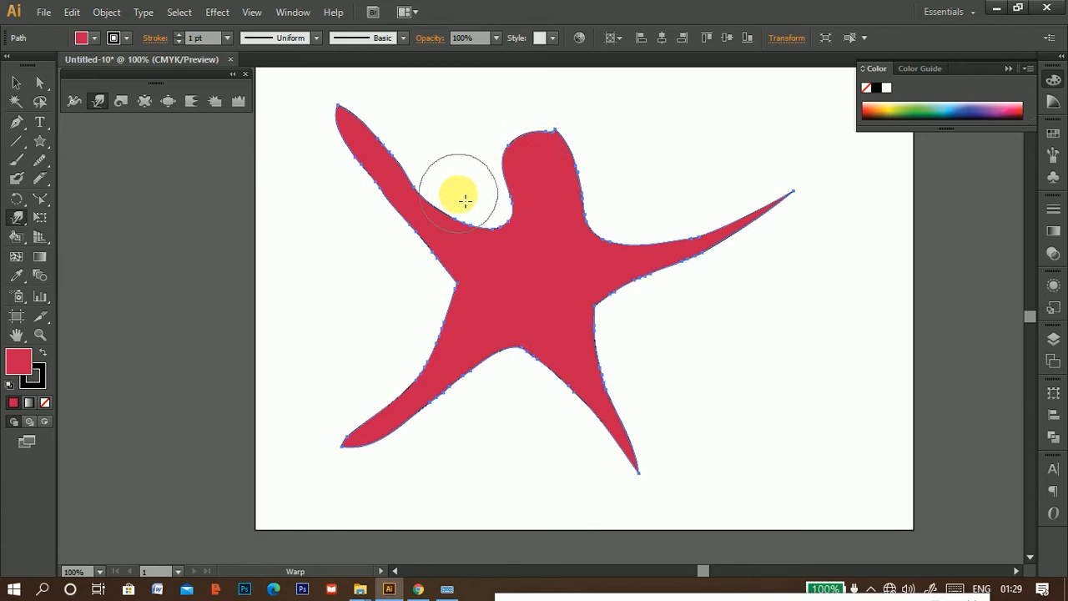
Try the Twirl tool on the tips of both arms and both legs to wind them into spirals
{"action": "left_click", "coordinate": [121, 104]}
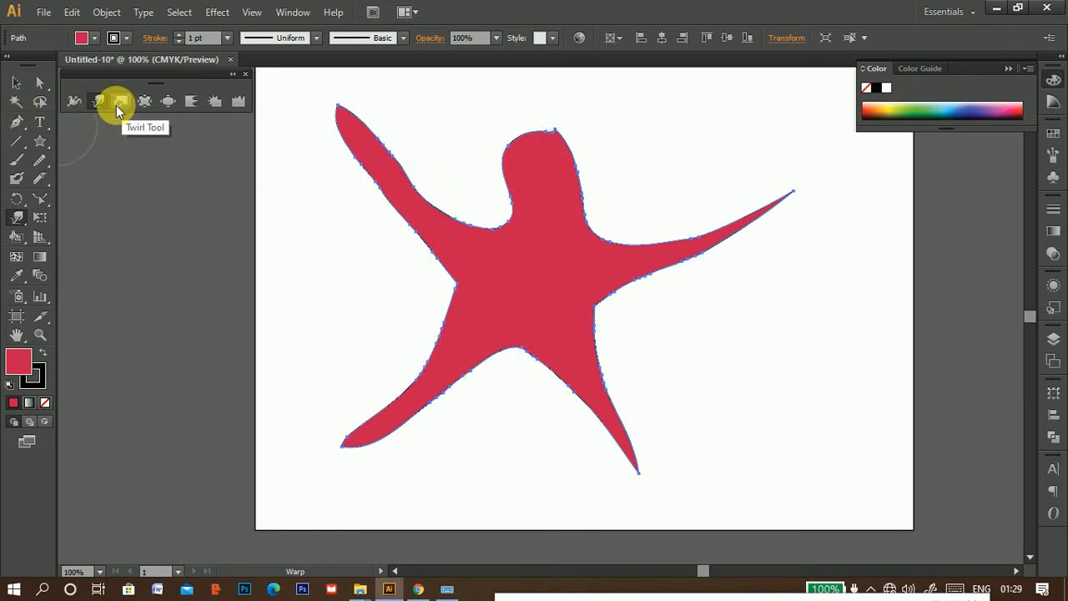
{"action": "left_click", "coordinate": [116, 105]}
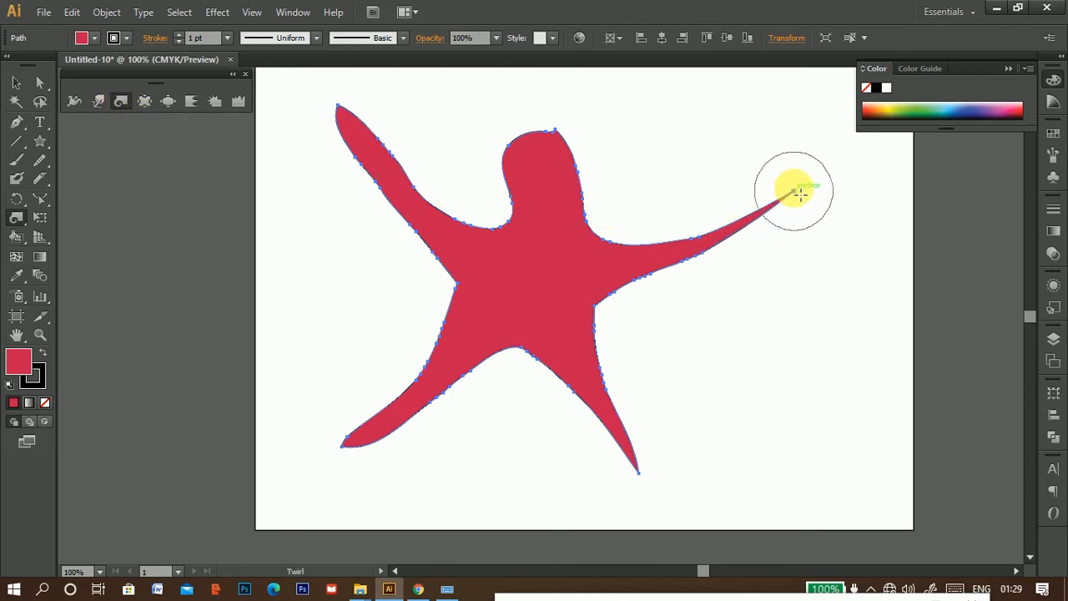
{"action": "left_click_drag", "start_coordinate": [799, 193], "coordinate": [798, 193]}
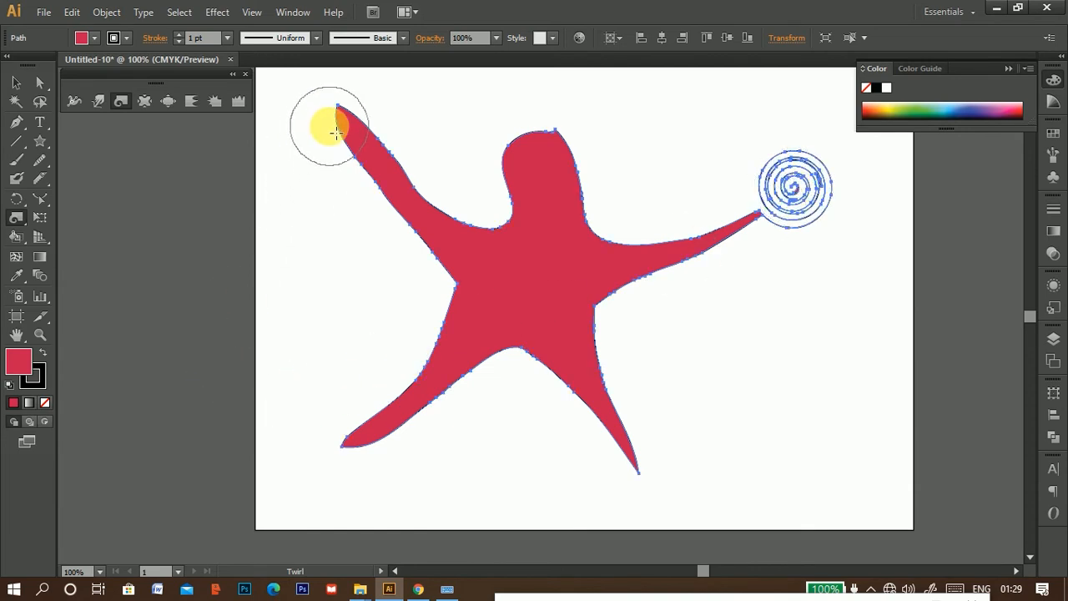
{"action": "left_click_drag", "start_coordinate": [342, 117], "coordinate": [341, 117]}
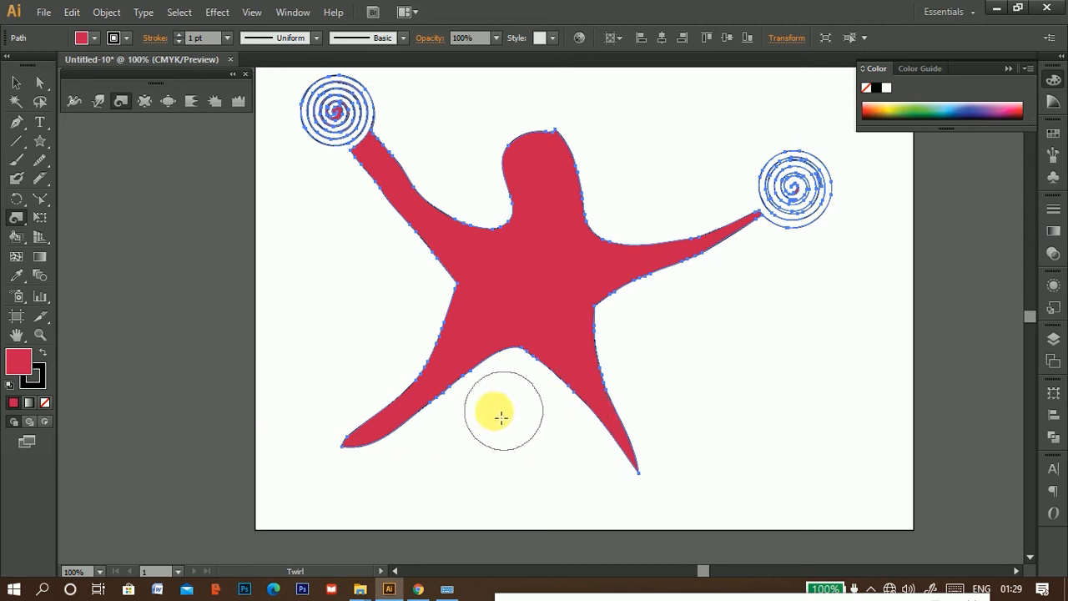
{"action": "left_click_drag", "start_coordinate": [344, 459], "coordinate": [344, 459]}
{"action": "left_click_drag", "start_coordinate": [650, 484], "coordinate": [649, 485]}
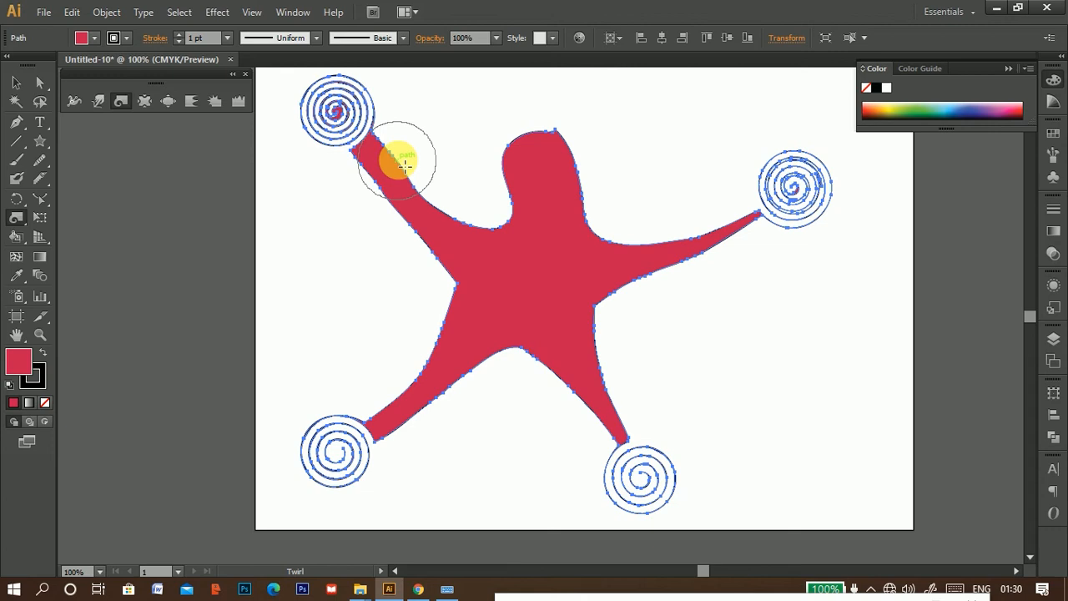
Undo the twirls on all four limb tips
{"action": "key", "text": "ctrl+z"}
{"action": "key", "text": "ctrl+z"}
{"action": "key", "text": "ctrl+z"}
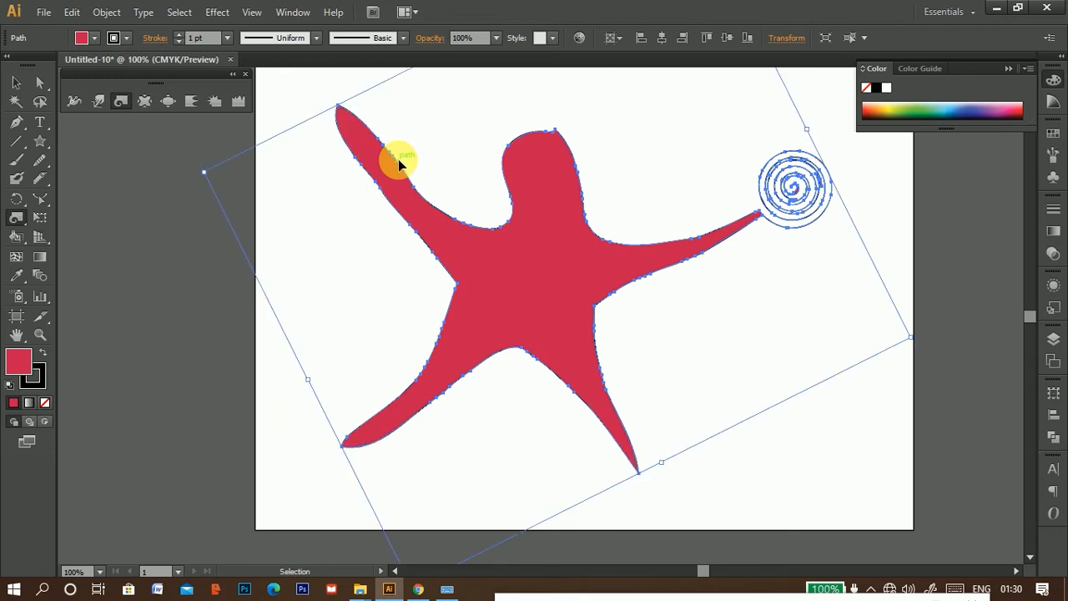
{"action": "key", "text": "ctrl+z"}
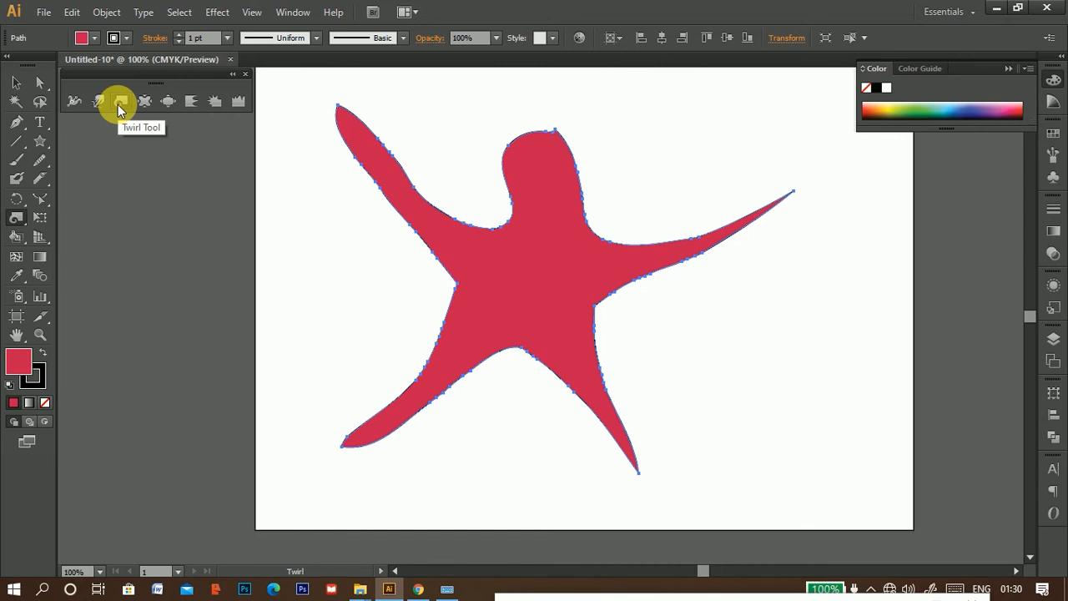
Review the Twirl tool options and resize the twirl brush to about 1.14 in wide and 0.97 in high
{"action": "double_click", "coordinate": [122, 107]}
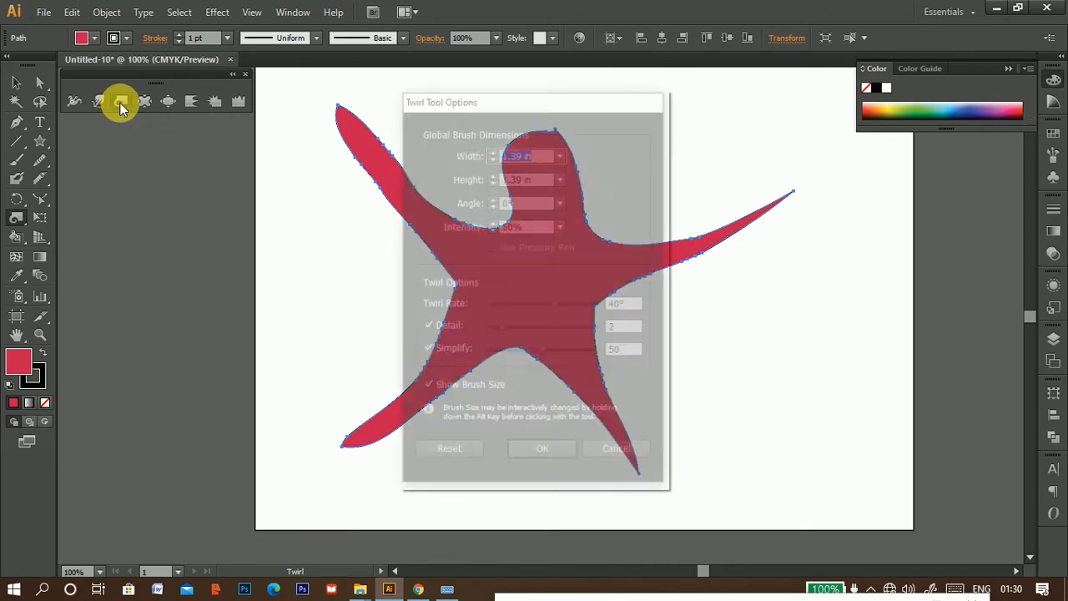
{"action": "left_click_drag", "start_coordinate": [436, 101], "coordinate": [689, 110]}
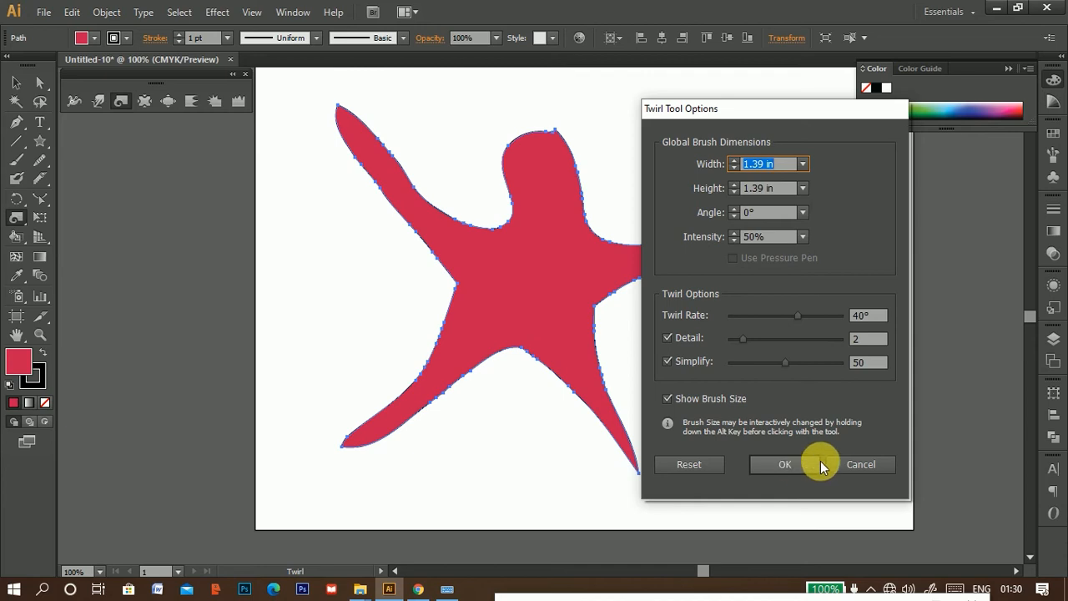
{"action": "left_click", "coordinate": [781, 465]}
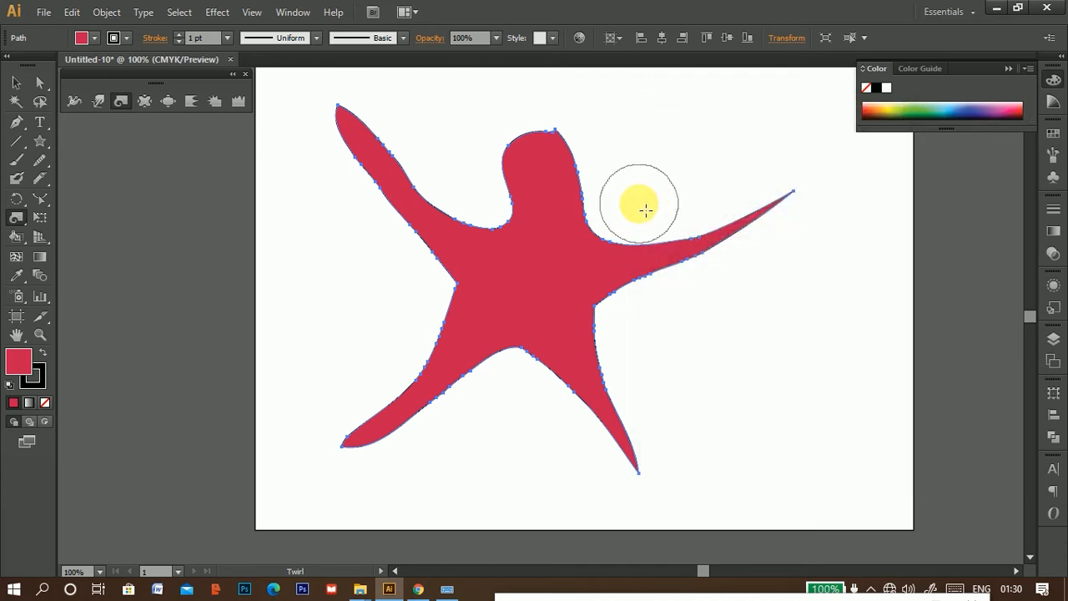
{"action": "mouse_move", "coordinate": [670, 179]}
{"action": "left_mouse_down"}
{"action": "mouse_move", "coordinate": [687, 189]}
{"action": "mouse_move", "coordinate": [663, 199]}
{"action": "mouse_move", "coordinate": [650, 177]}
{"action": "mouse_move", "coordinate": [673, 175]}
{"action": "mouse_move", "coordinate": [673, 209]}
{"action": "mouse_move", "coordinate": [660, 216]}
{"action": "mouse_move", "coordinate": [677, 215]}
{"action": "mouse_move", "coordinate": [677, 186]}
{"action": "mouse_move", "coordinate": [639, 188]}
{"action": "mouse_move", "coordinate": [643, 179]}
{"action": "mouse_move", "coordinate": [663, 192]}
{"action": "left_mouse_up"}
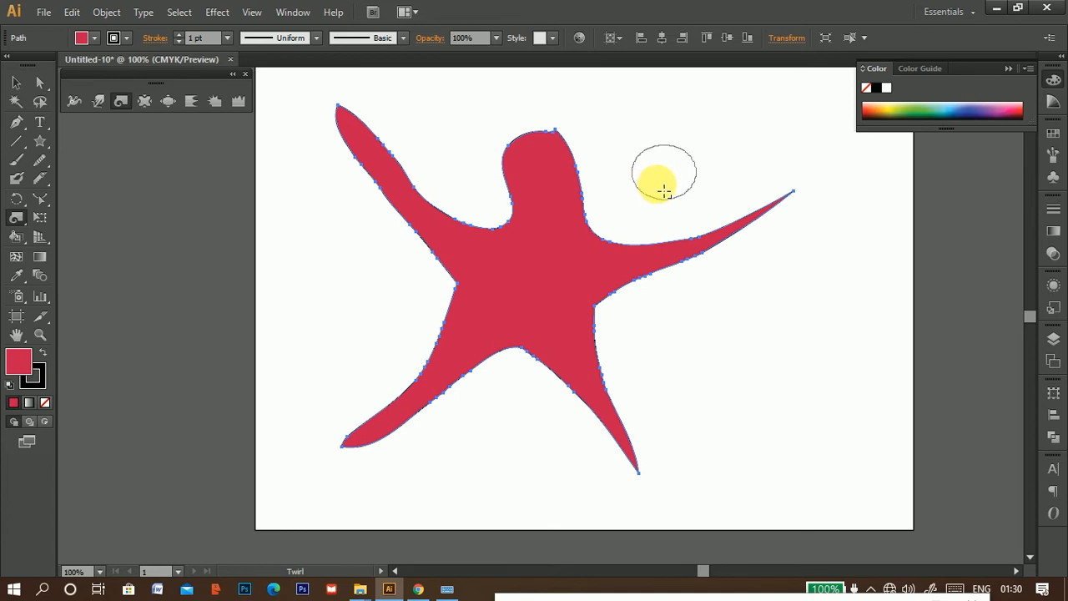
Set the Twirl tool's intensity to 100% and twirl the tip of the figure's right-hand arm into a dense spiral
{"action": "left_click", "coordinate": [141, 100]}
{"action": "left_click", "coordinate": [127, 100]}
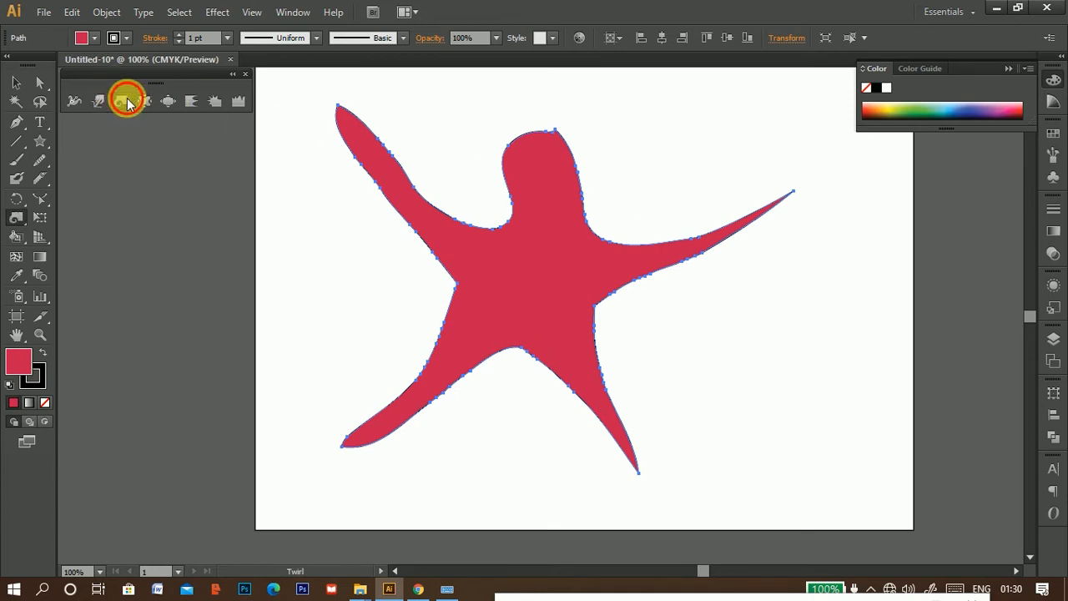
{"action": "double_click", "coordinate": [129, 102]}
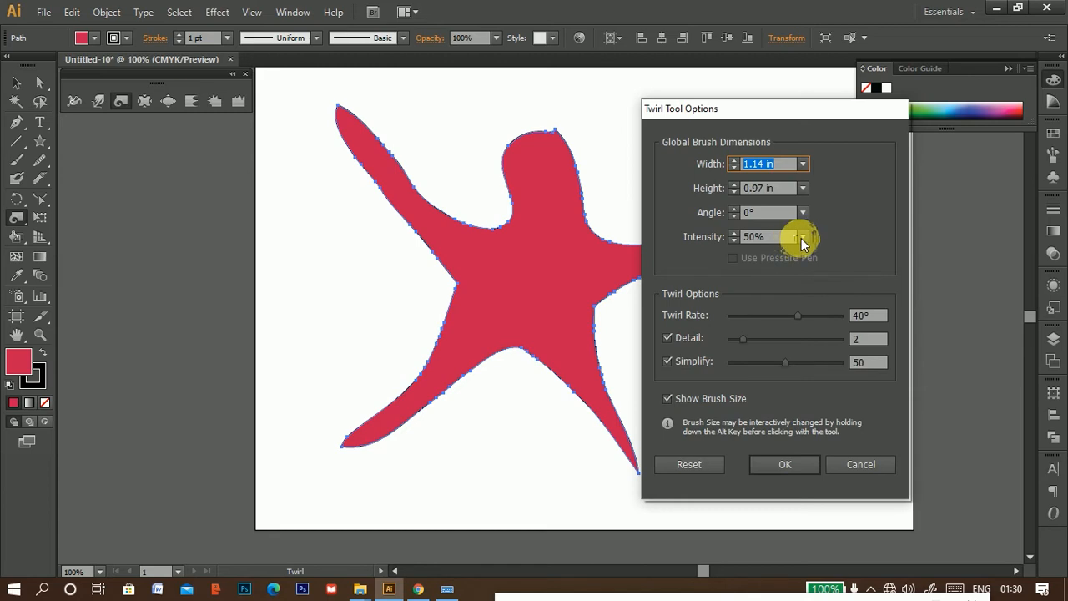
{"action": "left_click", "coordinate": [802, 238]}
{"action": "left_click", "coordinate": [827, 430]}
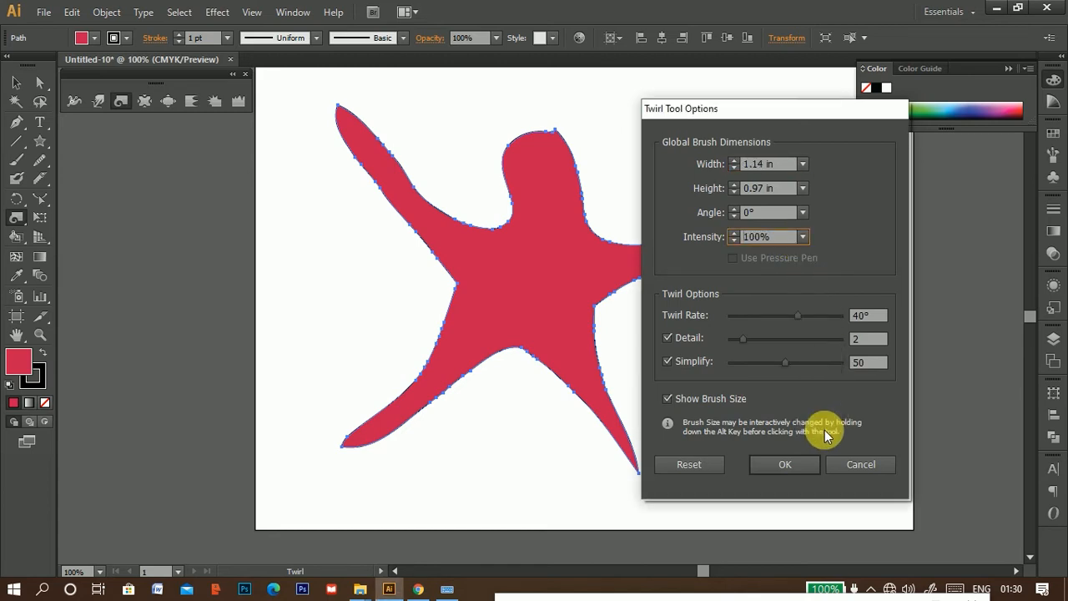
{"action": "left_click", "coordinate": [780, 464]}
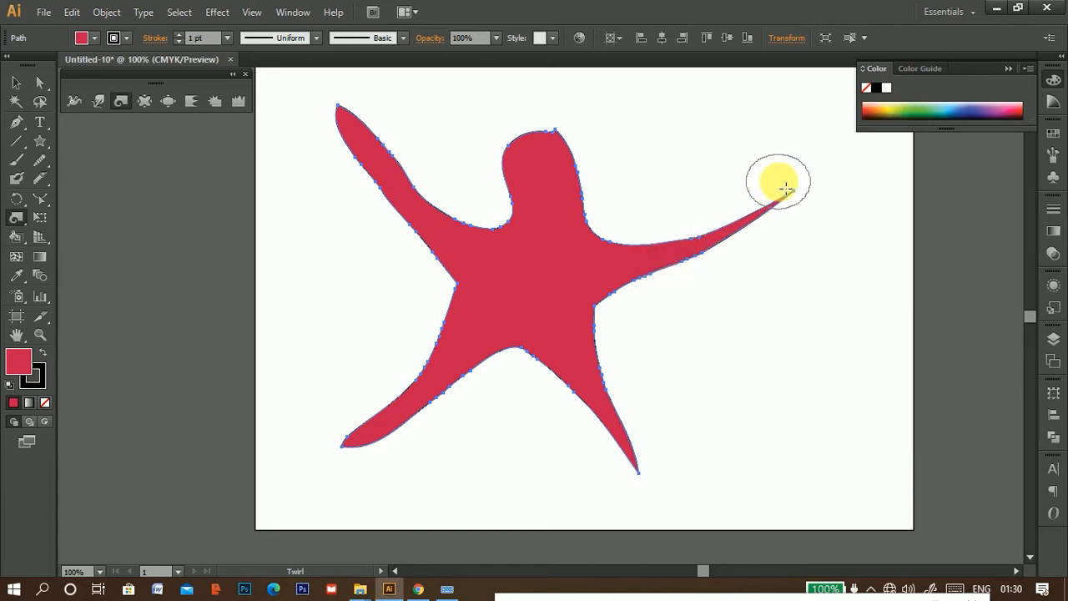
{"action": "left_click_drag", "start_coordinate": [793, 192], "coordinate": [791, 188]}
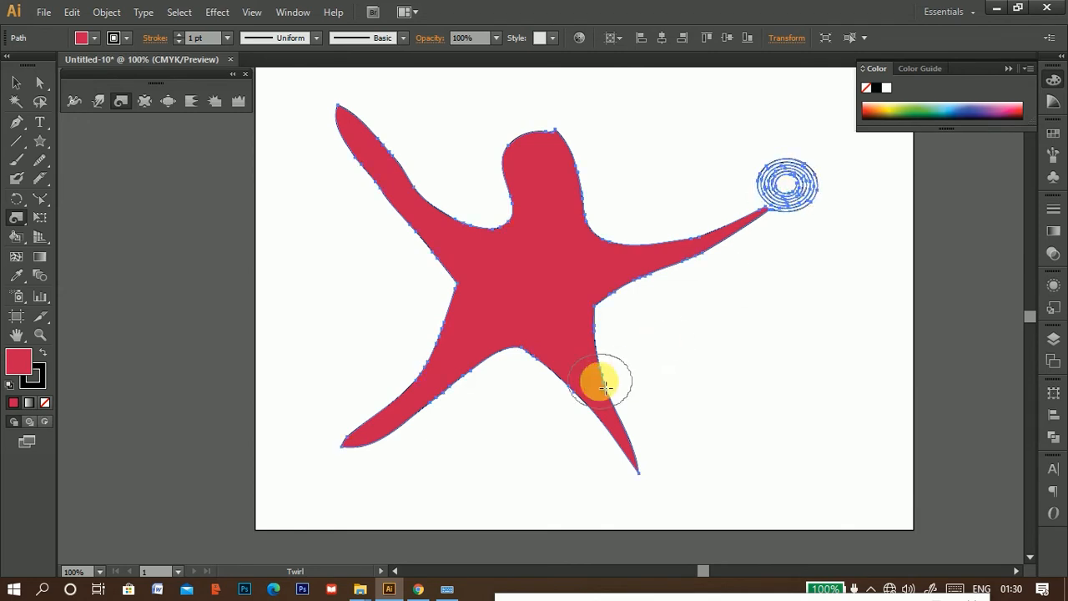
Set the twirl intensity to 10%, then twirl the upper-left arm's tip into a loose spiral and reshape the lower-left leg
{"action": "double_click", "coordinate": [121, 102]}
{"action": "left_click", "coordinate": [802, 237]}
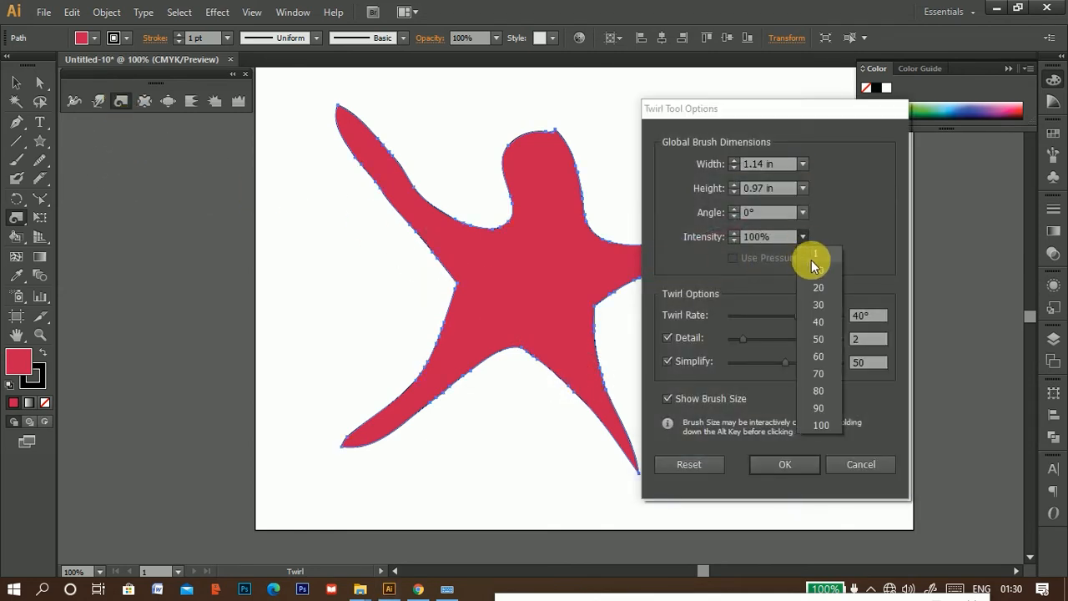
{"action": "left_click", "coordinate": [813, 256]}
{"action": "left_click", "coordinate": [788, 470]}
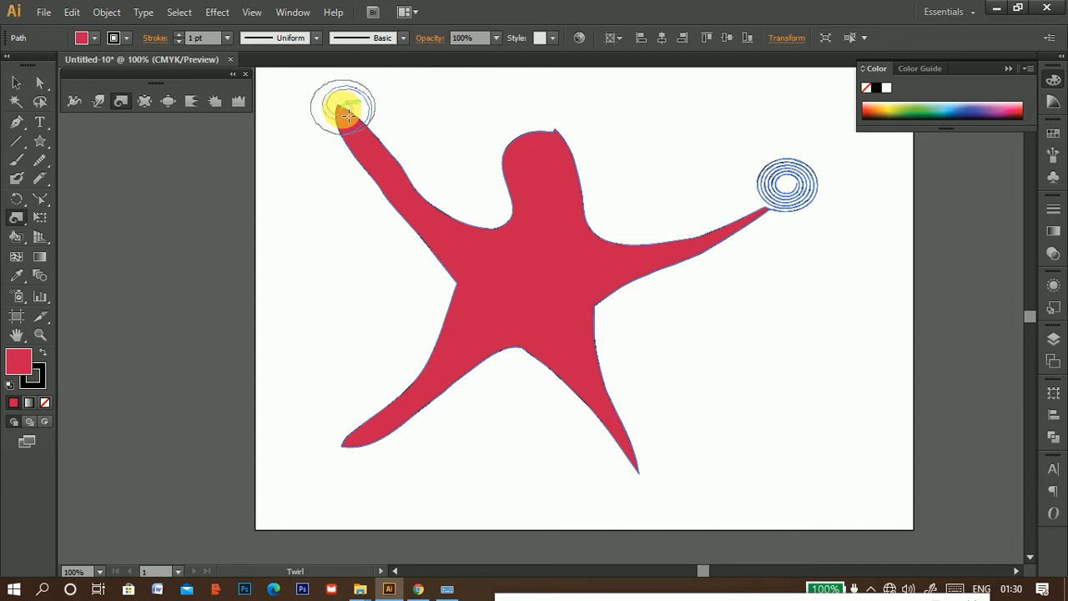
{"action": "left_click_drag", "start_coordinate": [348, 115], "coordinate": [349, 115]}
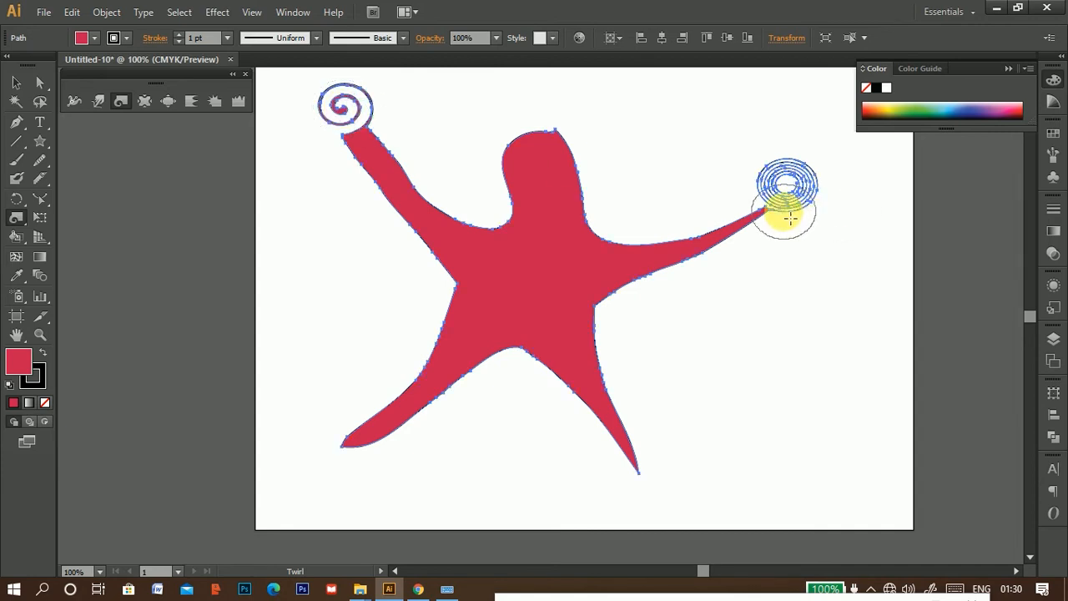
{"action": "left_click_drag", "start_coordinate": [790, 218], "coordinate": [788, 218]}
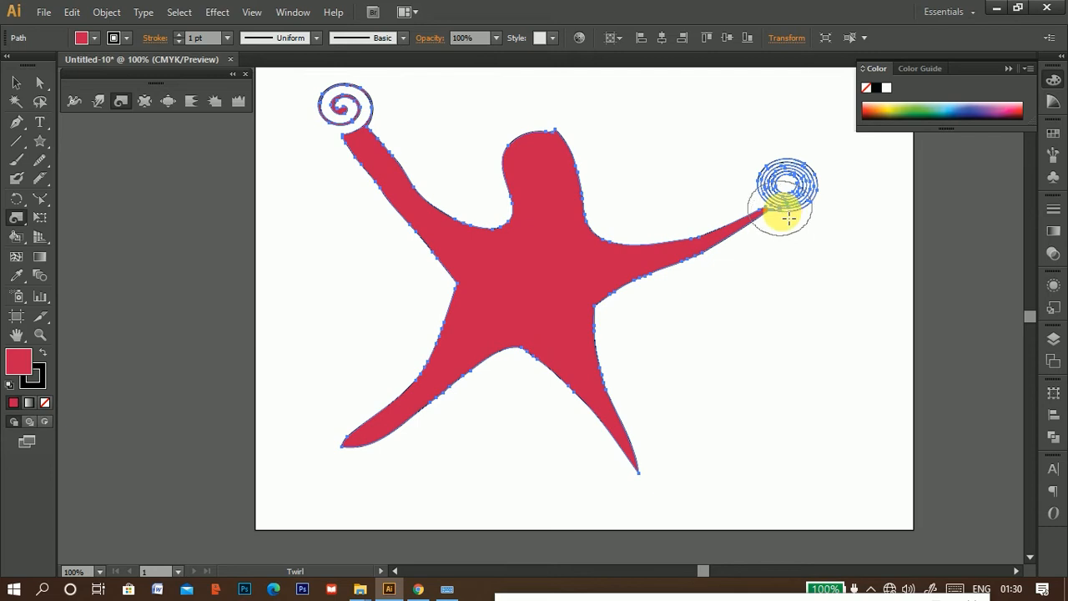
{"action": "left_click_drag", "start_coordinate": [407, 389], "coordinate": [359, 441]}
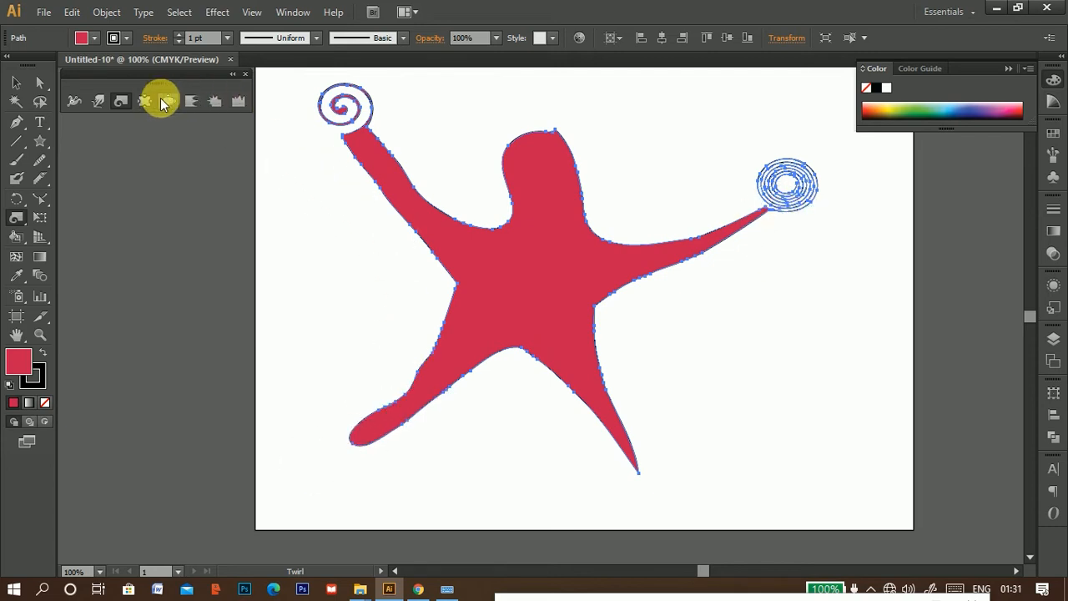
Set the twirl rate to -65° and twirl the tip of the lower-left leg into a spiral
{"action": "double_click", "coordinate": [121, 101]}
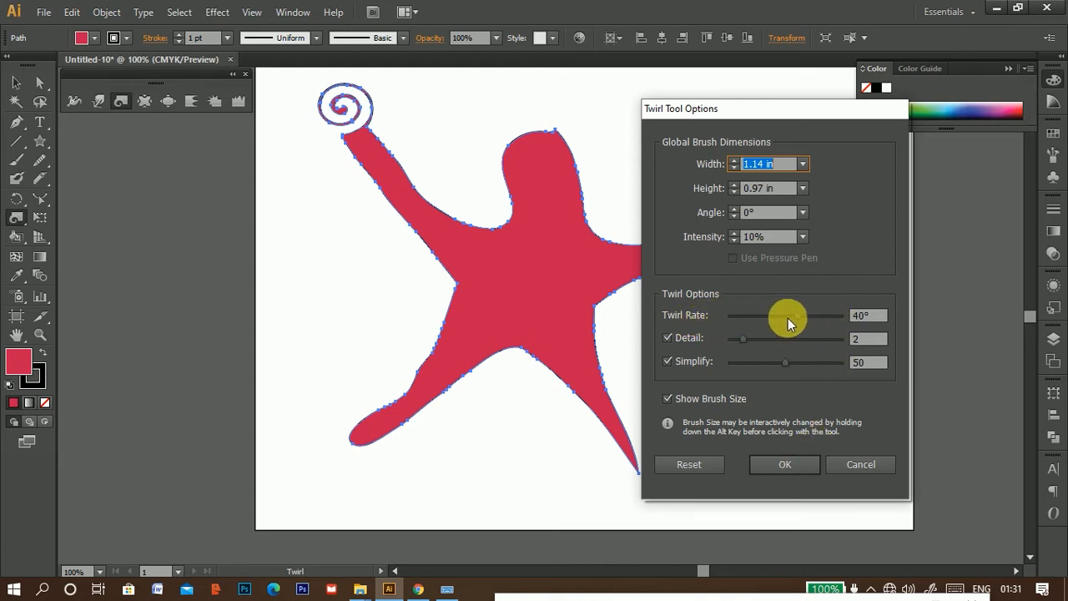
{"action": "left_click_drag", "start_coordinate": [788, 318], "coordinate": [767, 316]}
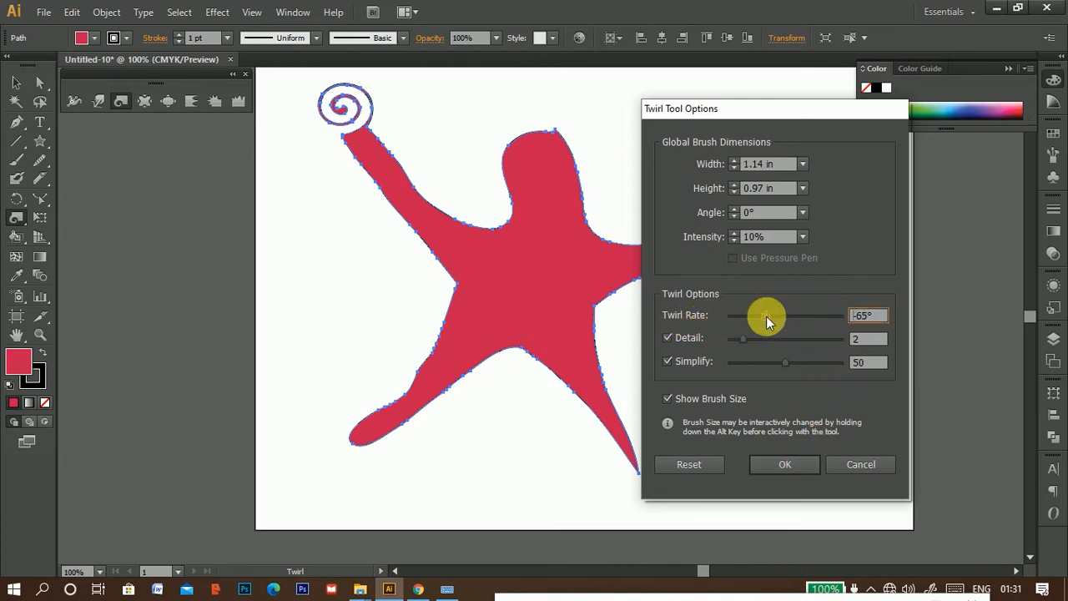
{"action": "left_click", "coordinate": [786, 465]}
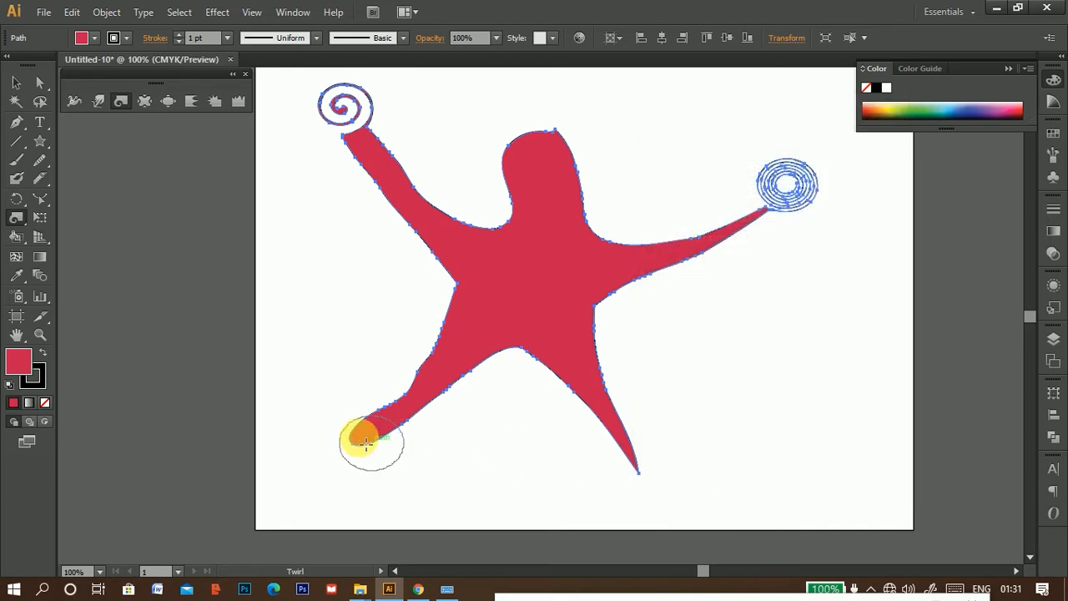
{"action": "left_click_drag", "start_coordinate": [365, 442], "coordinate": [359, 439]}
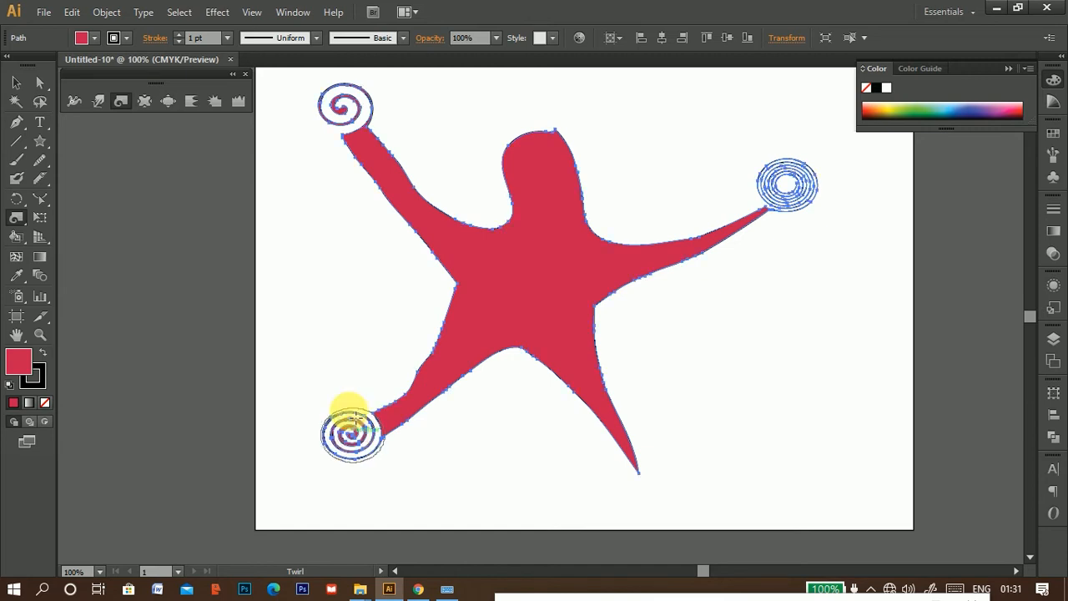
Set the twirl rate to 75° and twirl the tip of the lower-right leg into a spiral
{"action": "double_click", "coordinate": [119, 101]}
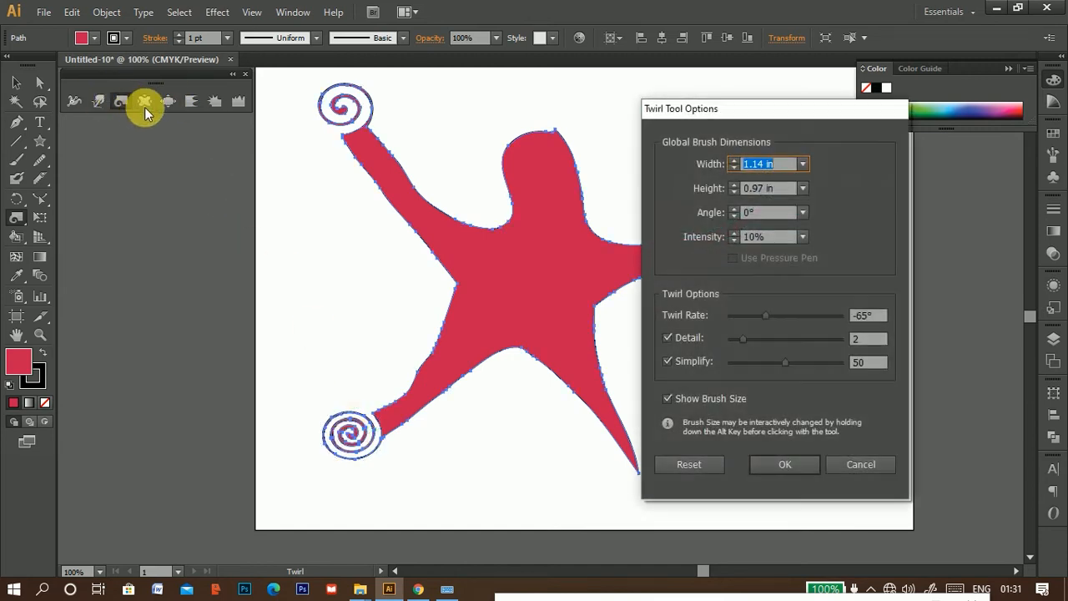
{"action": "left_click_drag", "start_coordinate": [768, 316], "coordinate": [809, 324]}
{"action": "left_click", "coordinate": [803, 465]}
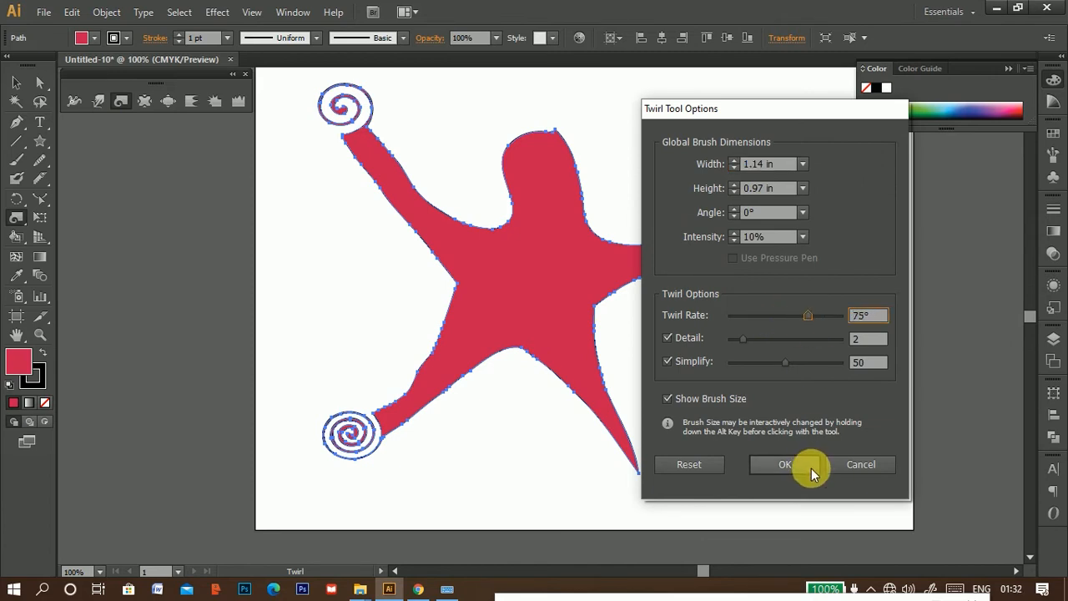
{"action": "left_click_drag", "start_coordinate": [659, 476], "coordinate": [649, 471]}
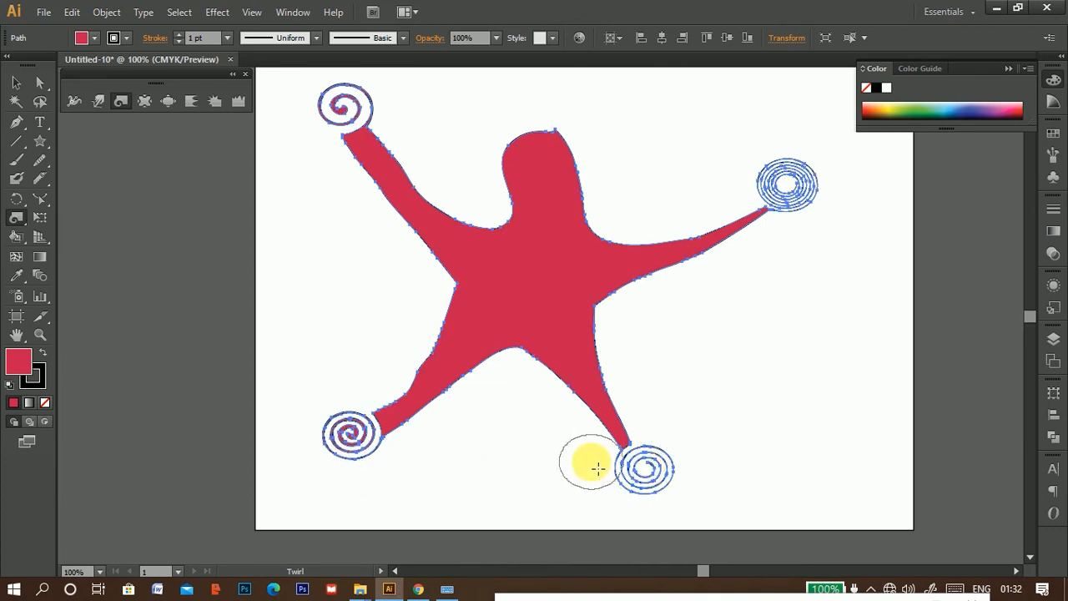
Set the twirl rate to 180° and twirl the middle of the figure's right-hand arm into a spiral
{"action": "double_click", "coordinate": [122, 102]}
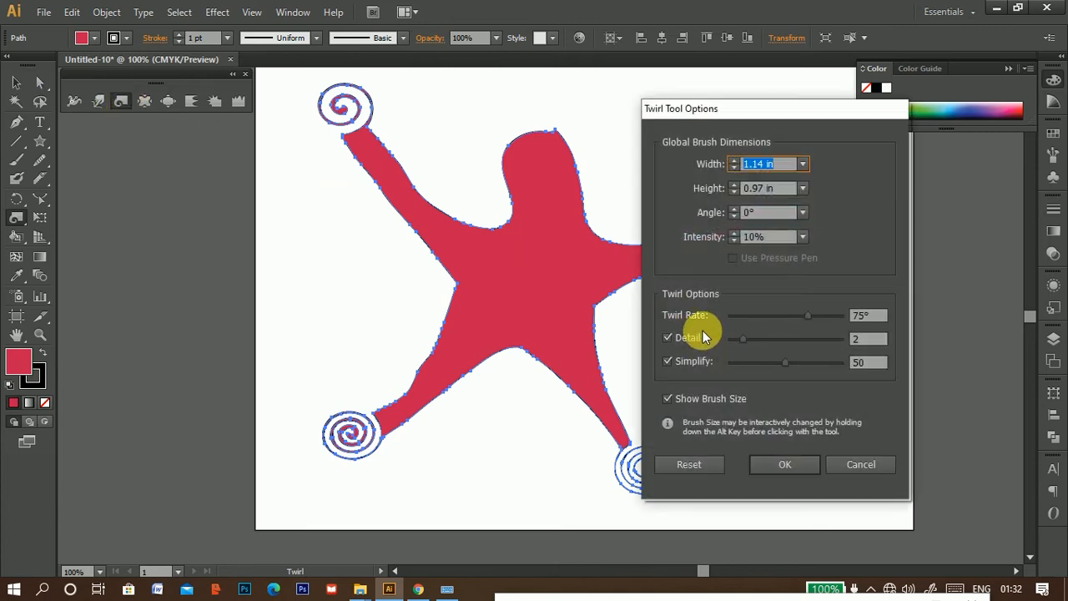
{"action": "left_click_drag", "start_coordinate": [815, 315], "coordinate": [738, 314]}
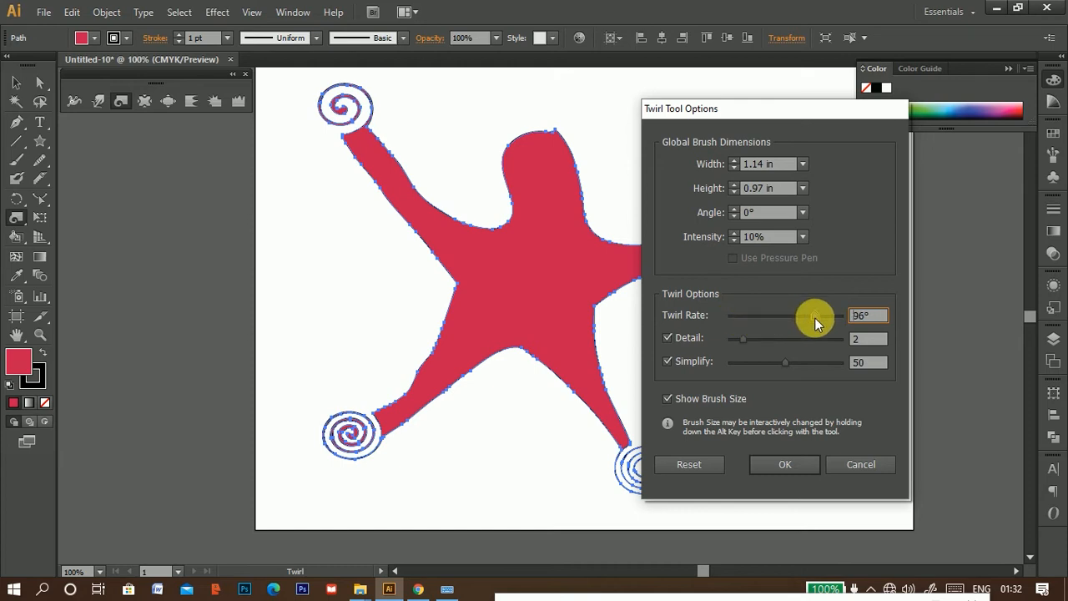
{"action": "left_click_drag", "start_coordinate": [815, 318], "coordinate": [847, 322]}
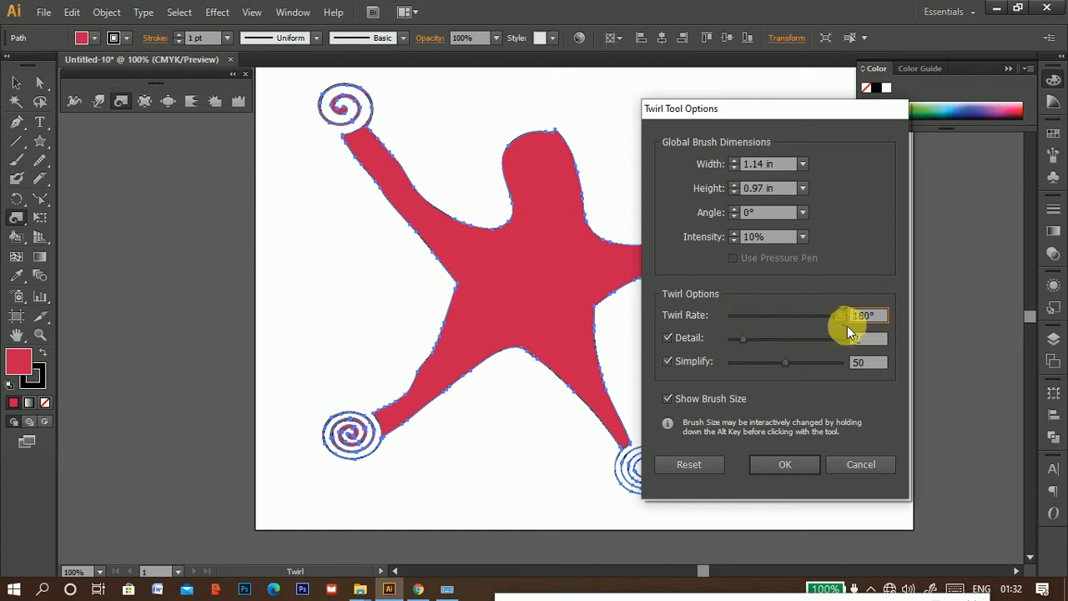
{"action": "left_click", "coordinate": [807, 473]}
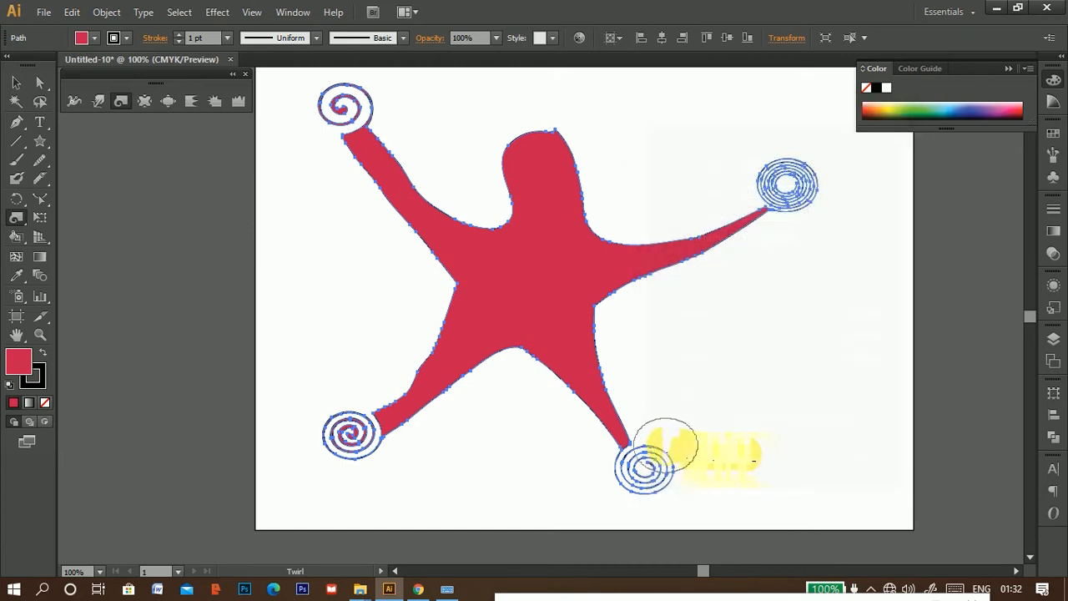
{"action": "left_click", "coordinate": [648, 244]}
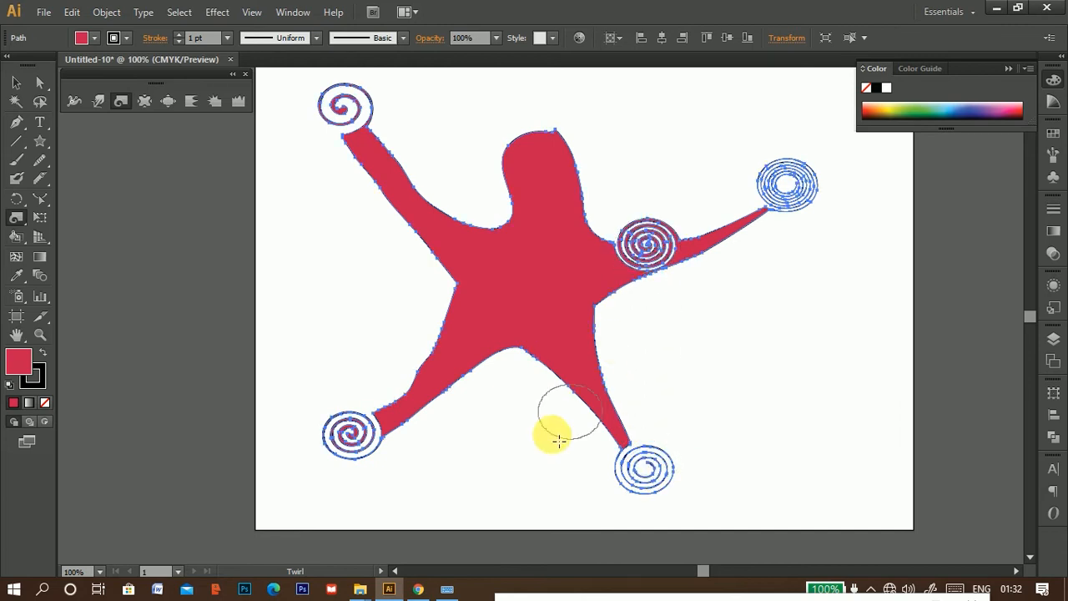
Twirl the left side of the figure's waist, then set the twirl rate to 38° and twirl the middle of the upper-left arm
{"action": "left_click", "coordinate": [459, 290]}
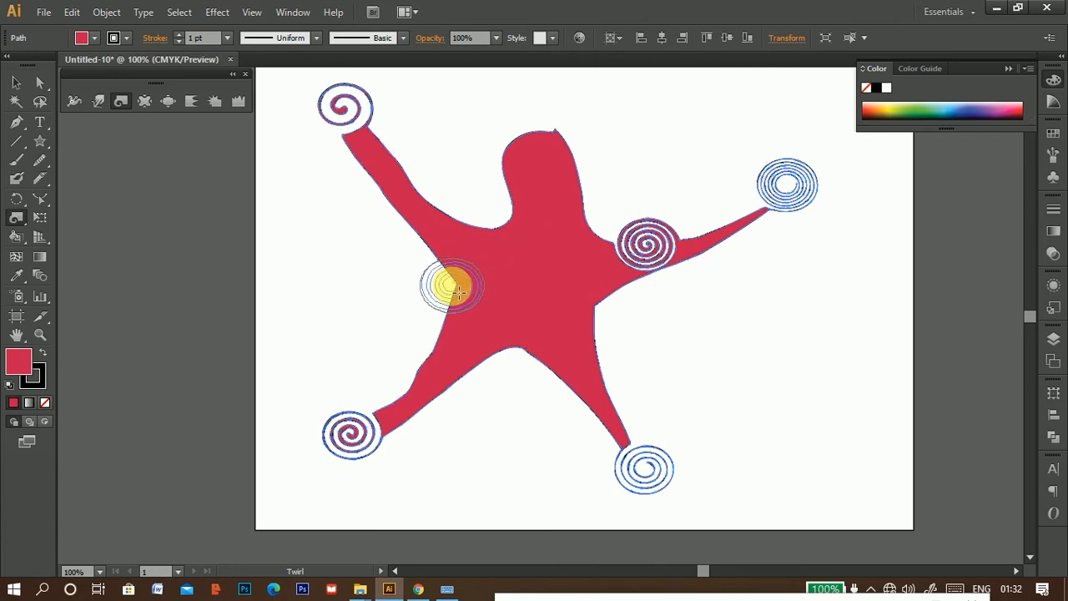
{"action": "double_click", "coordinate": [119, 101]}
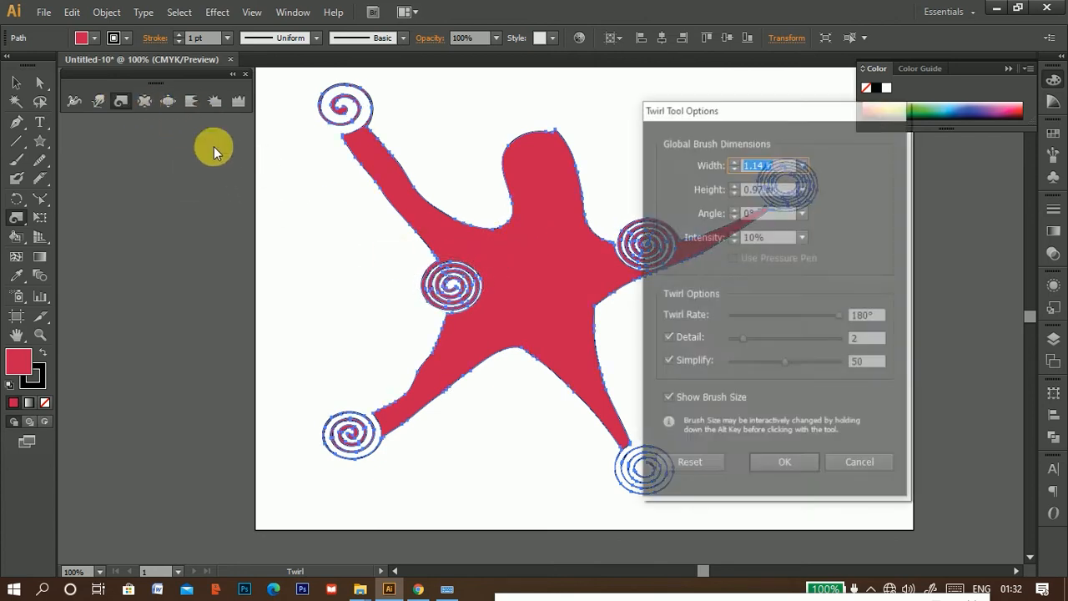
{"action": "left_click_drag", "start_coordinate": [832, 316], "coordinate": [798, 321]}
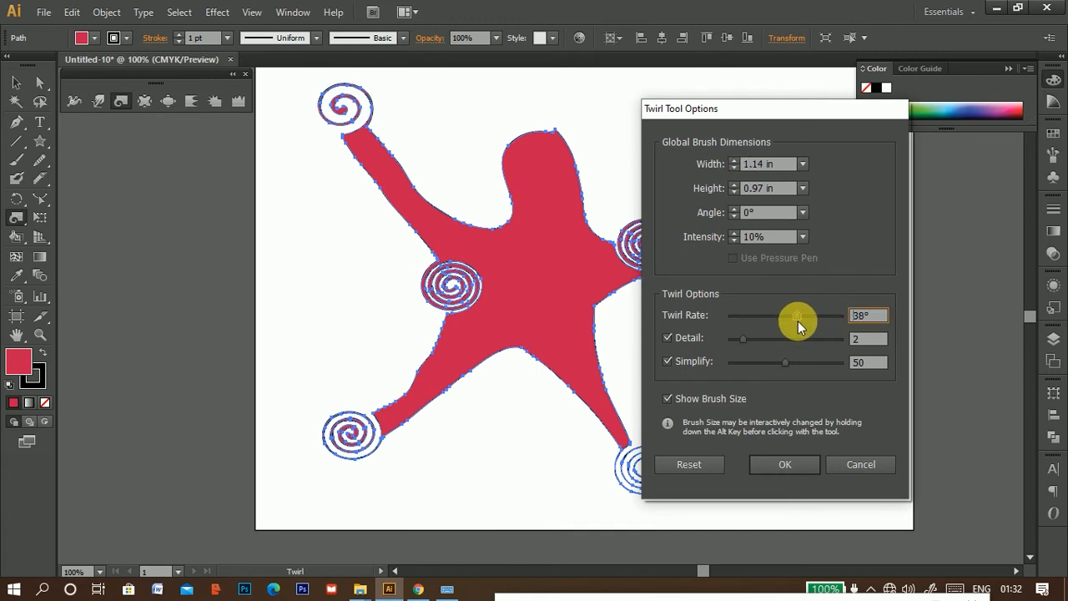
{"action": "left_click", "coordinate": [772, 465]}
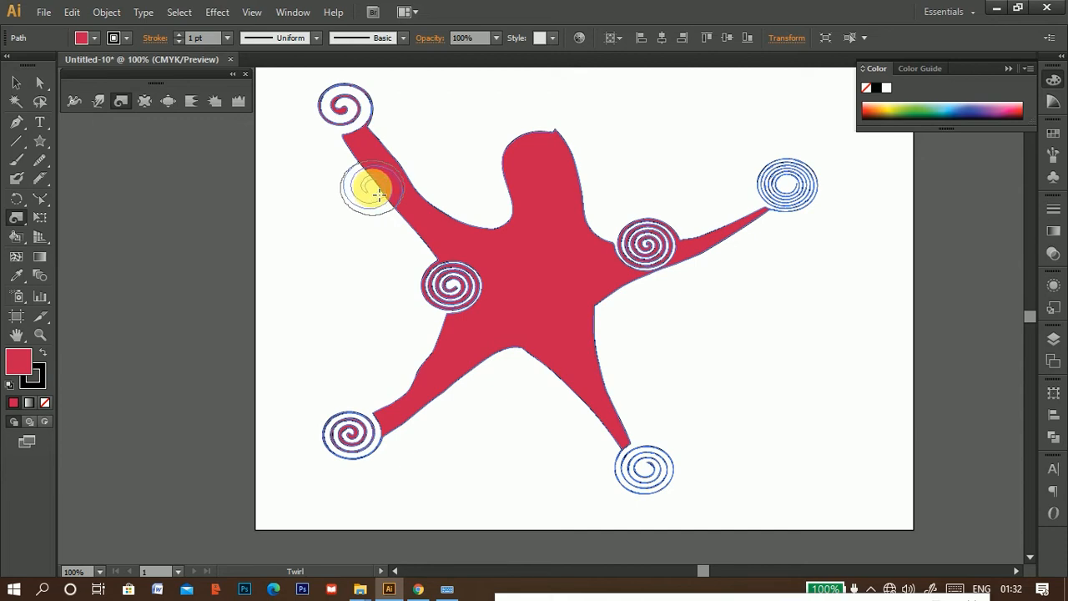
{"action": "left_click", "coordinate": [379, 193]}
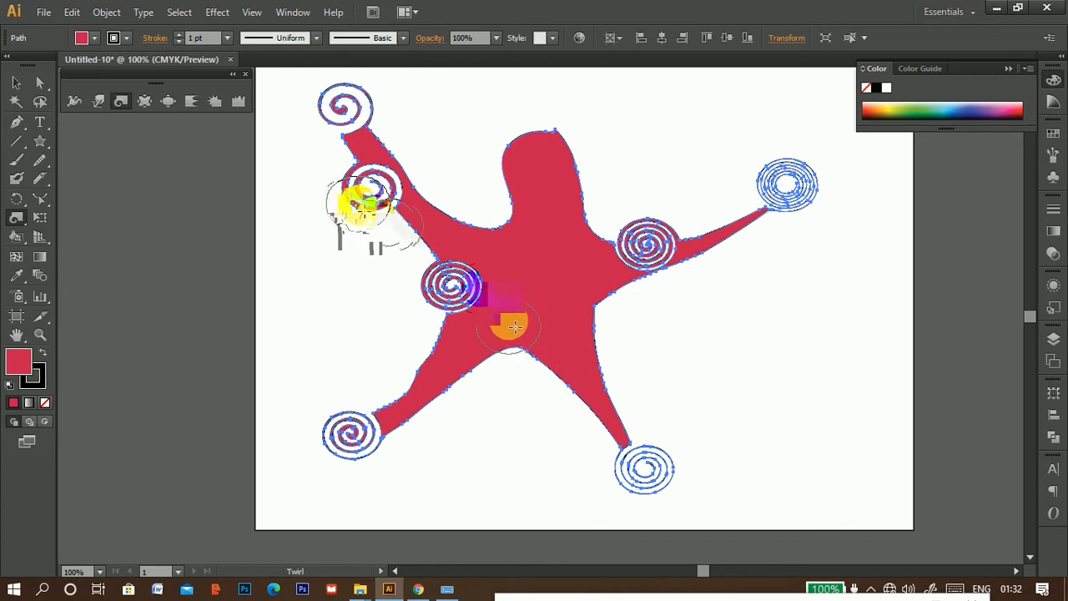
Delete the twirled star figure from the artboard
{"action": "left_click", "coordinate": [16, 83]}
{"action": "left_click", "coordinate": [425, 248]}
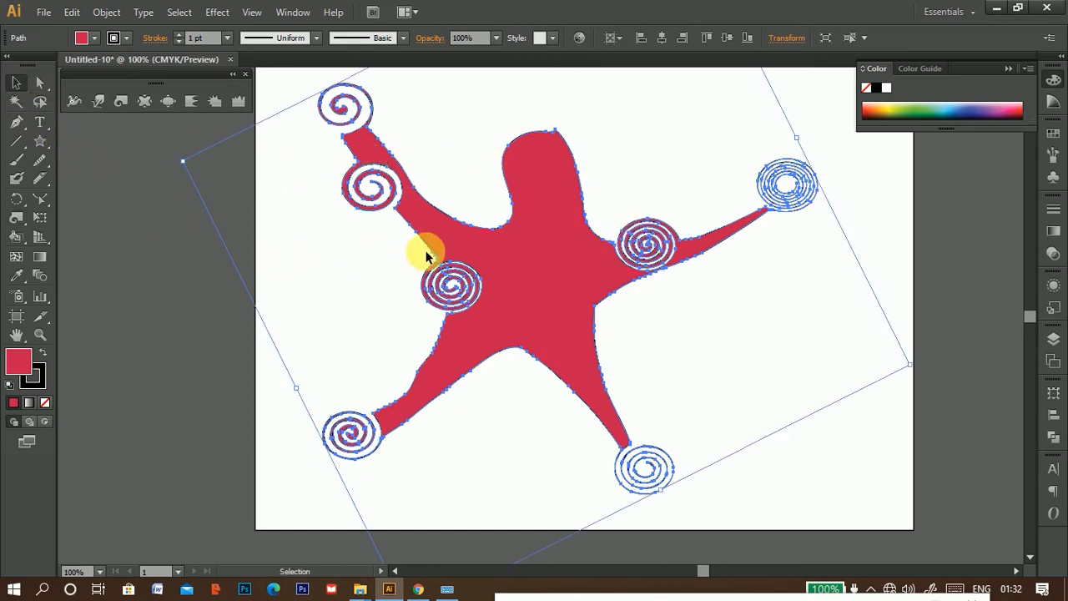
{"action": "key", "text": "Delete"}
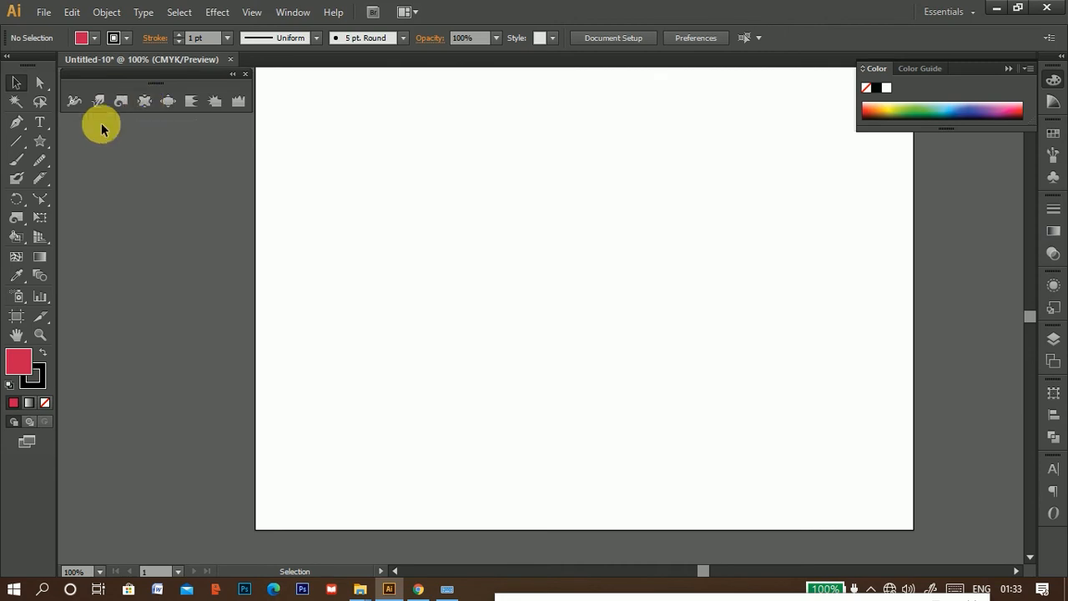
Draw a five-pointed star in the artboard's upper middle and pinch its centre into five petals with an enlarged Pucker brush
{"action": "left_click", "coordinate": [40, 142]}
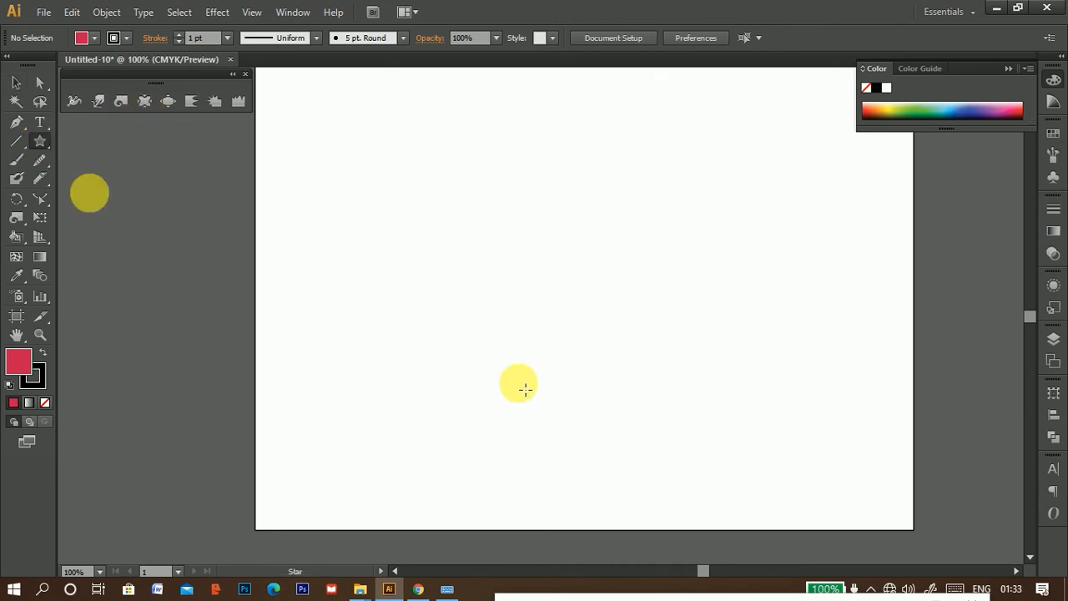
{"action": "left_click_drag", "start_coordinate": [523, 267], "coordinate": [567, 322]}
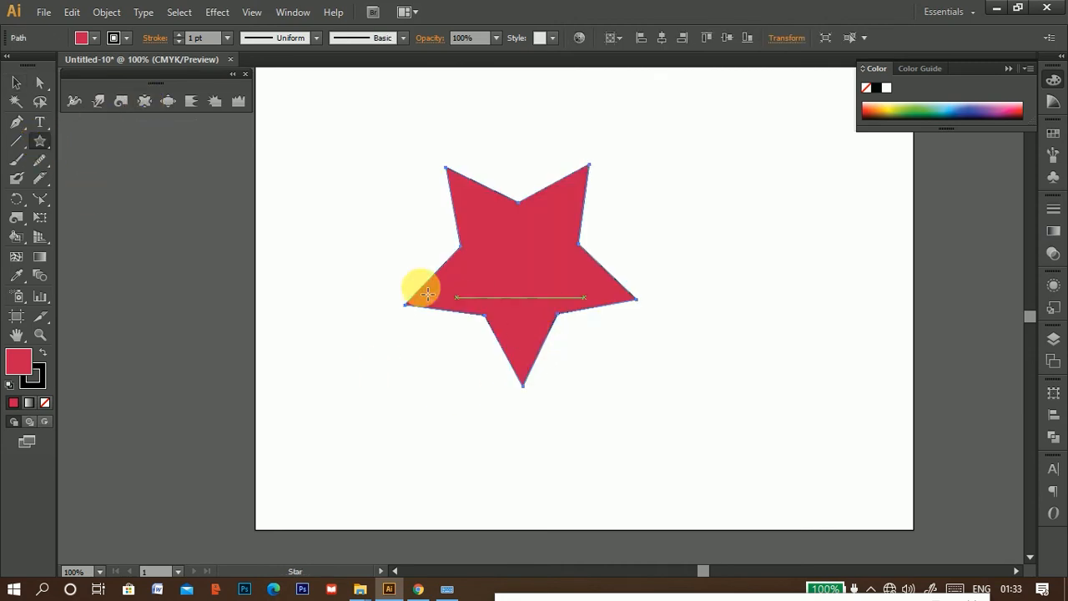
{"action": "left_click", "coordinate": [145, 101]}
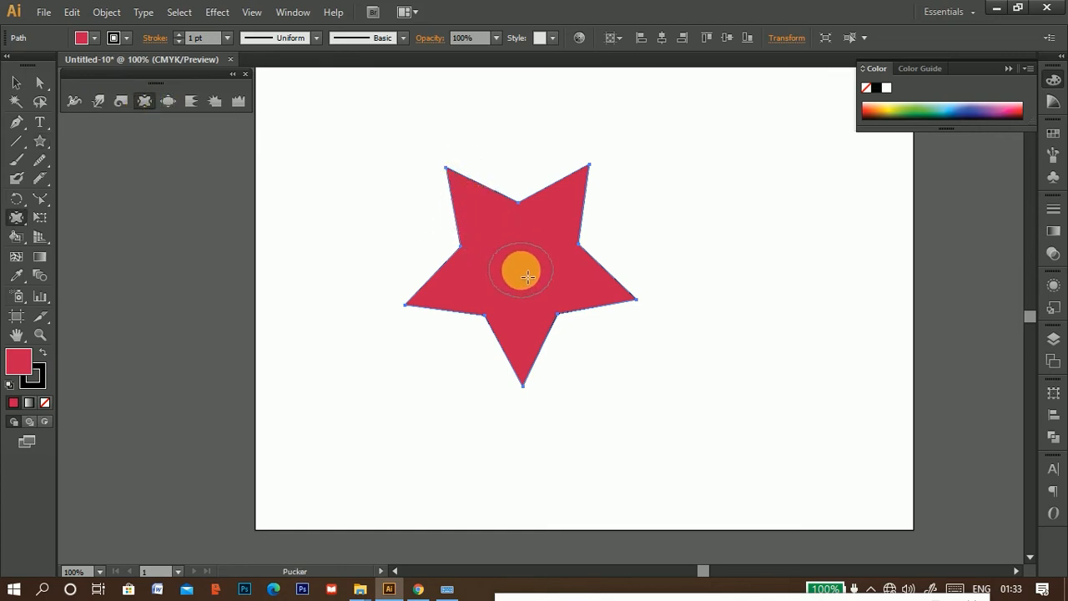
{"action": "mouse_move", "coordinate": [527, 281]}
{"action": "left_mouse_down"}
{"action": "mouse_move", "coordinate": [546, 272]}
{"action": "mouse_move", "coordinate": [545, 243]}
{"action": "mouse_move", "coordinate": [553, 247]}
{"action": "mouse_move", "coordinate": [542, 231]}
{"action": "mouse_move", "coordinate": [517, 250]}
{"action": "mouse_move", "coordinate": [512, 303]}
{"action": "mouse_move", "coordinate": [524, 342]}
{"action": "mouse_move", "coordinate": [495, 298]}
{"action": "mouse_move", "coordinate": [515, 271]}
{"action": "mouse_move", "coordinate": [476, 246]}
{"action": "mouse_move", "coordinate": [521, 269]}
{"action": "mouse_move", "coordinate": [584, 245]}
{"action": "mouse_move", "coordinate": [529, 253]}
{"action": "mouse_move", "coordinate": [521, 267]}
{"action": "left_mouse_up"}
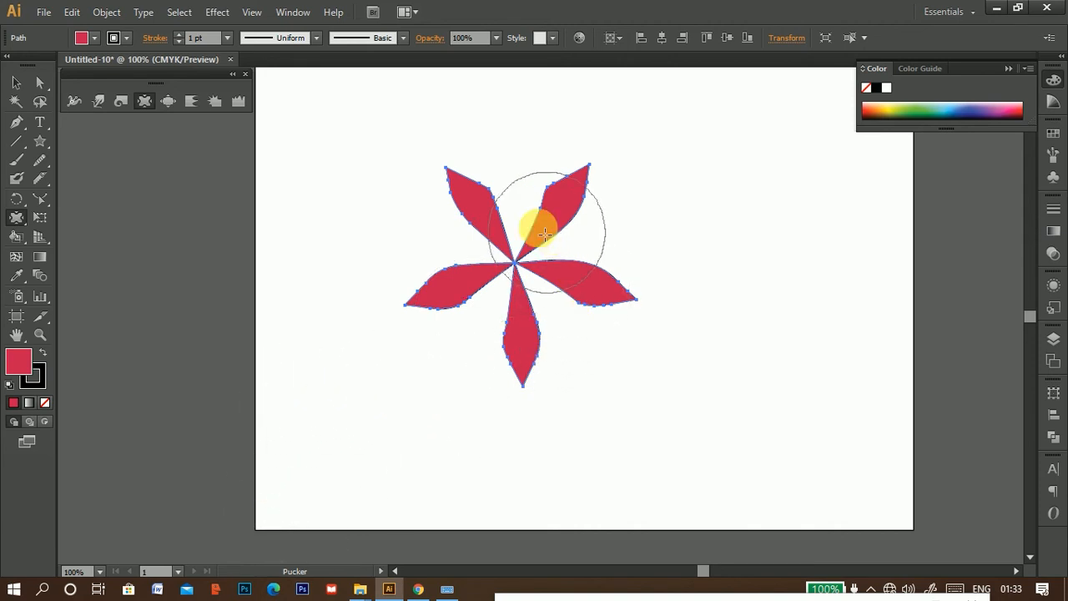
Review the Pucker tool's brush dimensions, intensity, detail and simplify options
{"action": "double_click", "coordinate": [144, 103]}
{"action": "left_click_drag", "start_coordinate": [478, 120], "coordinate": [698, 103]}
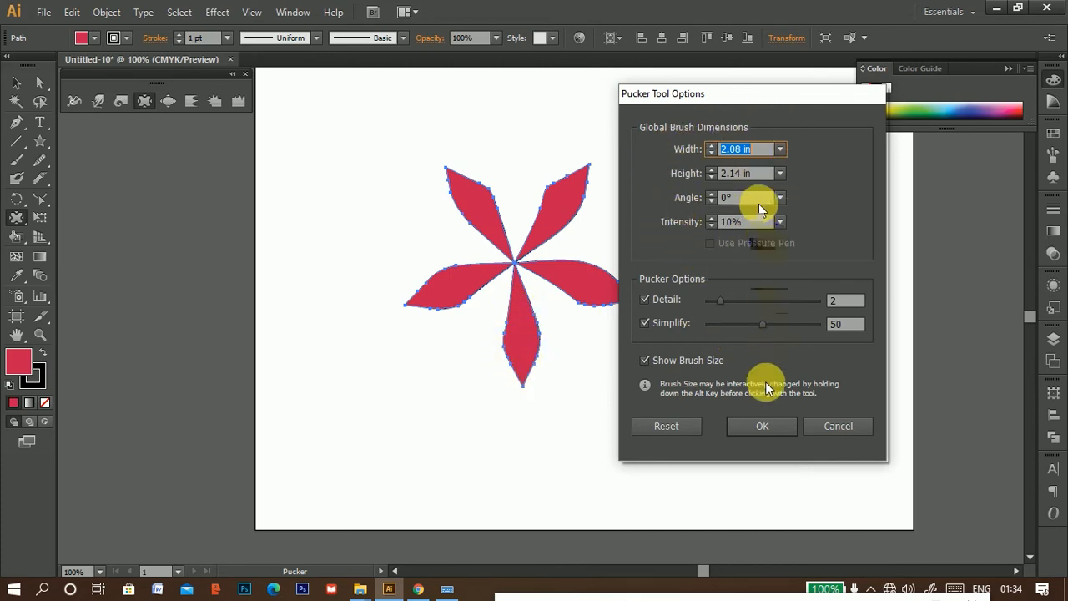
{"action": "left_click", "coordinate": [763, 429]}
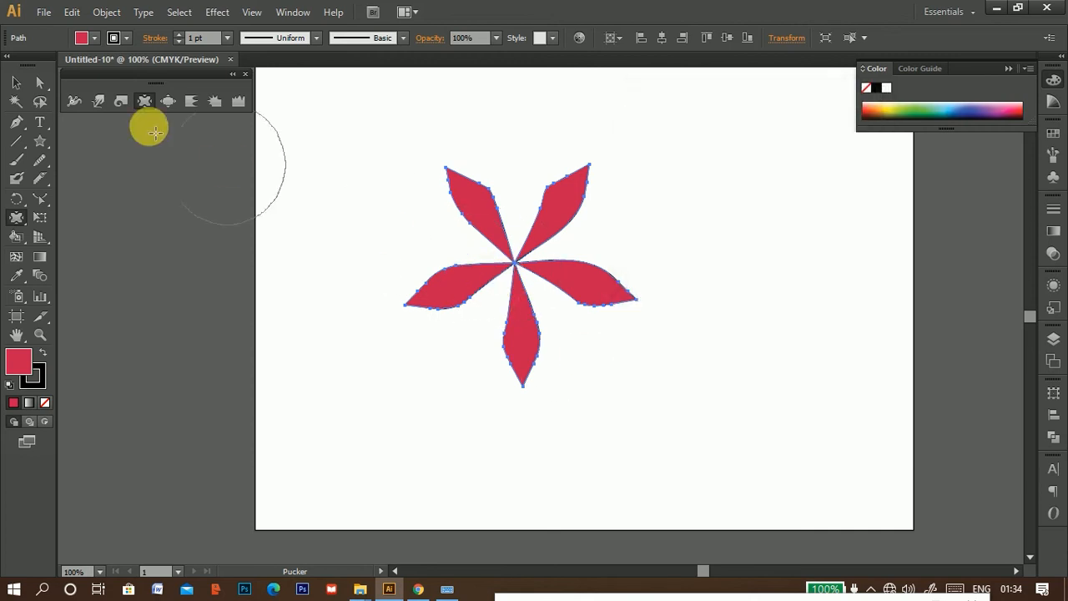
Move the petal shape toward the artboard's upper-left corner and draw a small rectangle on the artboard's right half
{"action": "left_click", "coordinate": [16, 81]}
{"action": "left_click_drag", "start_coordinate": [494, 241], "coordinate": [373, 197]}
{"action": "left_click_drag", "start_coordinate": [36, 149], "coordinate": [76, 141]}
{"action": "left_click_drag", "start_coordinate": [666, 287], "coordinate": [783, 351]}
Pucker the rectangle's upper-left, lower-right and lower-left corners outward into long points, undoing the stroke that pinches its body
{"action": "left_click", "coordinate": [145, 101]}
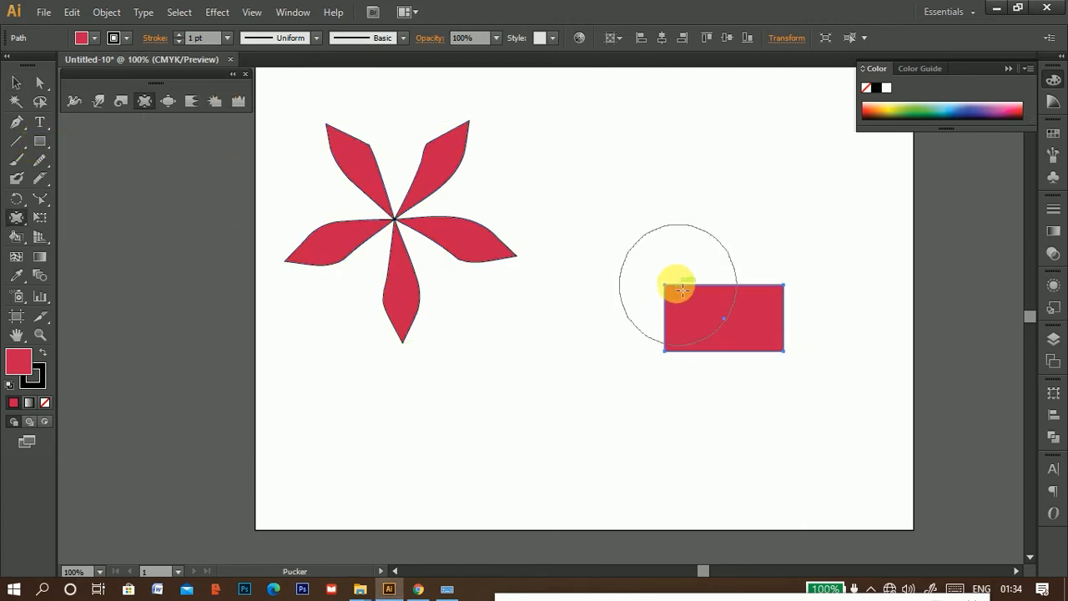
{"action": "mouse_move", "coordinate": [655, 280]}
{"action": "left_mouse_down"}
{"action": "mouse_move", "coordinate": [616, 240]}
{"action": "mouse_move", "coordinate": [665, 286]}
{"action": "left_mouse_up"}
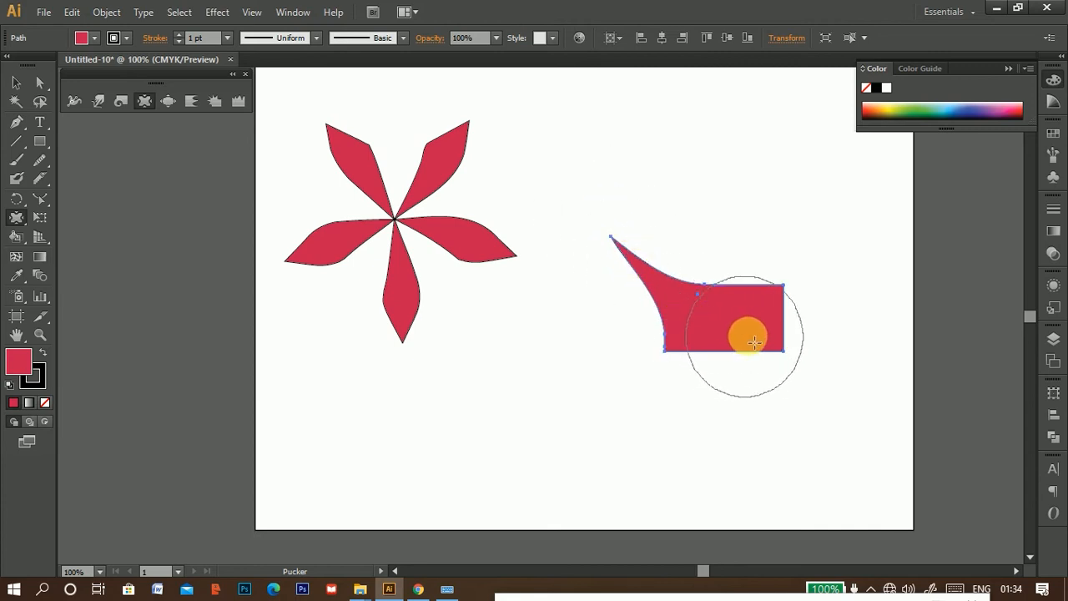
{"action": "left_click_drag", "start_coordinate": [766, 338], "coordinate": [678, 305]}
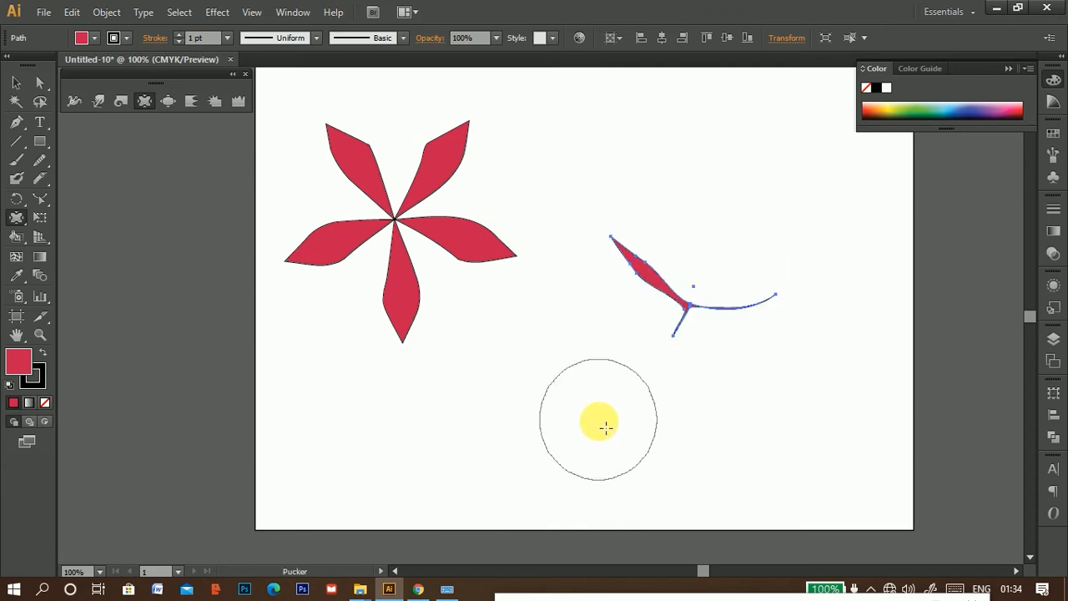
{"action": "key", "text": "ctrl+z"}
{"action": "mouse_move", "coordinate": [780, 384]}
{"action": "left_mouse_down"}
{"action": "mouse_move", "coordinate": [806, 363]}
{"action": "mouse_move", "coordinate": [872, 422]}
{"action": "left_mouse_up"}
{"action": "left_click_drag", "start_coordinate": [672, 377], "coordinate": [557, 431]}
Try puckering the middle of the stretched rectangle, undo it, and pucker the area around the upper-right corner instead
{"action": "mouse_move", "coordinate": [823, 308]}
{"action": "left_mouse_down"}
{"action": "mouse_move", "coordinate": [802, 285]}
{"action": "mouse_move", "coordinate": [823, 270]}
{"action": "left_mouse_up"}
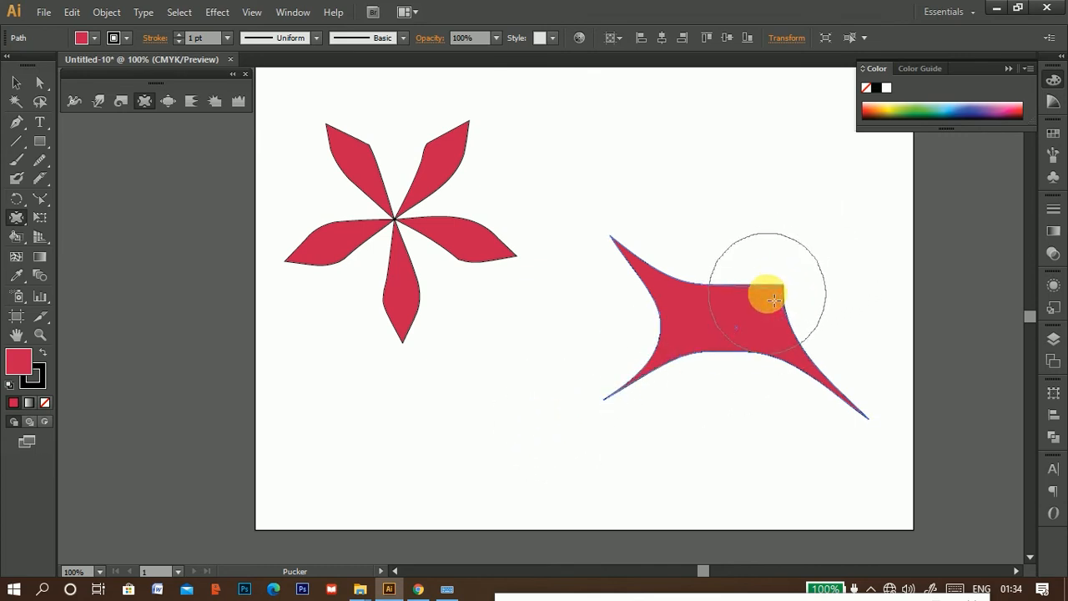
{"action": "left_click_drag", "start_coordinate": [713, 326], "coordinate": [714, 326]}
{"action": "key", "text": "ctrl"}
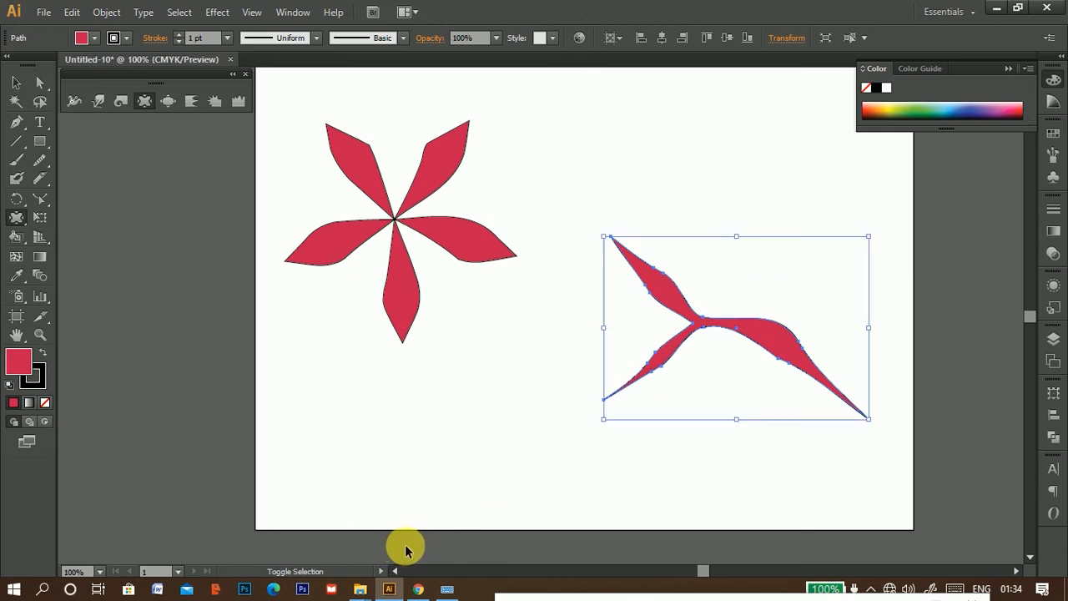
{"action": "key", "text": "ctrl+z"}
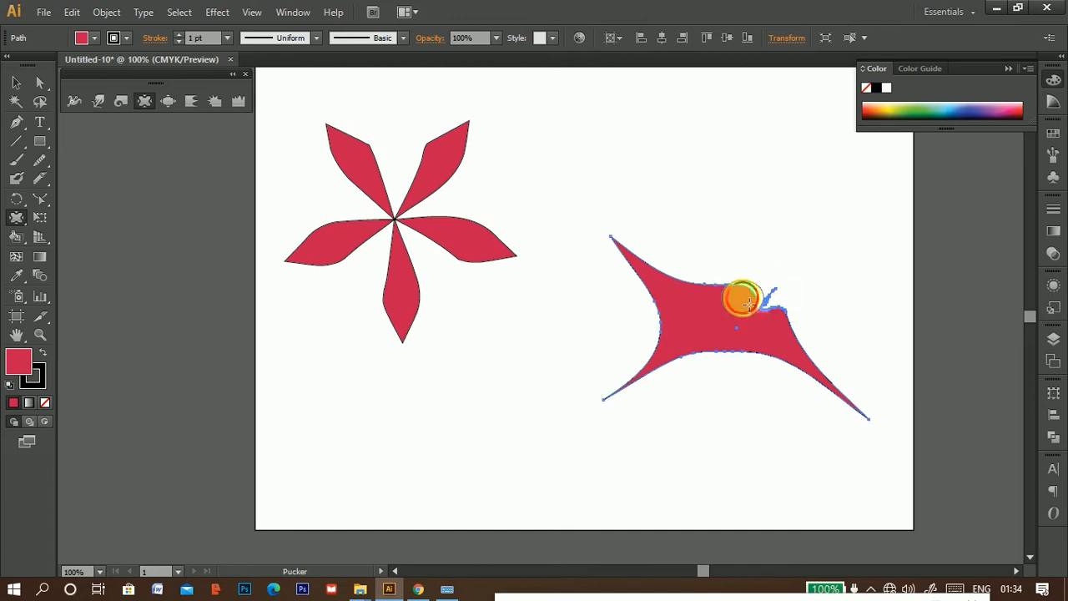
{"action": "mouse_move", "coordinate": [776, 333]}
{"action": "left_mouse_down"}
{"action": "mouse_move", "coordinate": [753, 317]}
{"action": "mouse_move", "coordinate": [765, 318]}
{"action": "mouse_move", "coordinate": [785, 276]}
{"action": "left_mouse_up"}
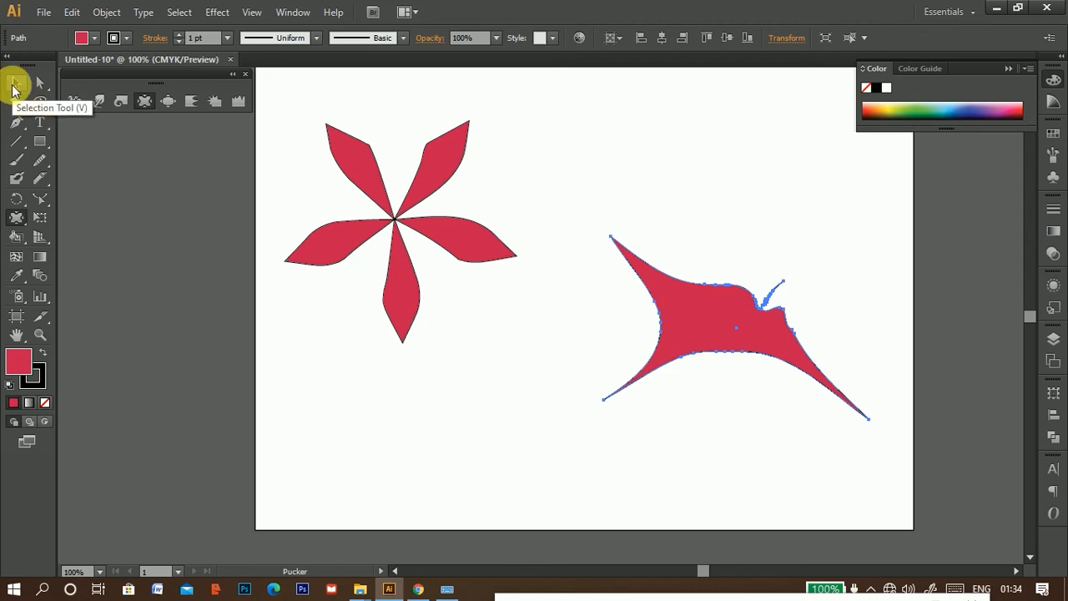
Delete the puckered rectangle and the petal shape from the artboard
{"action": "left_click", "coordinate": [15, 85]}
{"action": "key", "text": "Delete"}
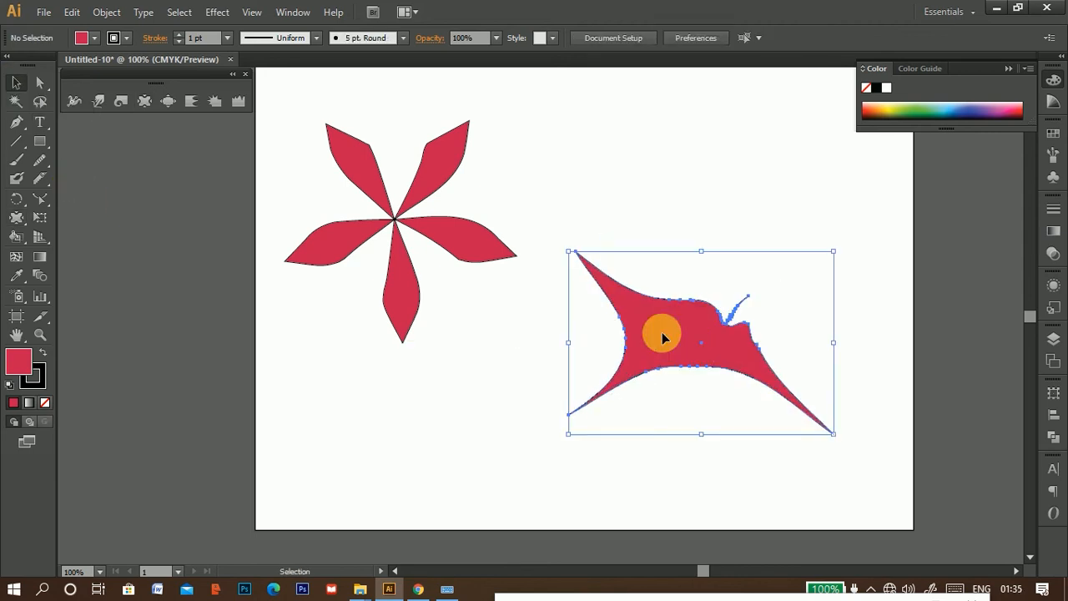
{"action": "left_click_drag", "start_coordinate": [439, 240], "coordinate": [396, 267]}
{"action": "key", "text": "Delete"}
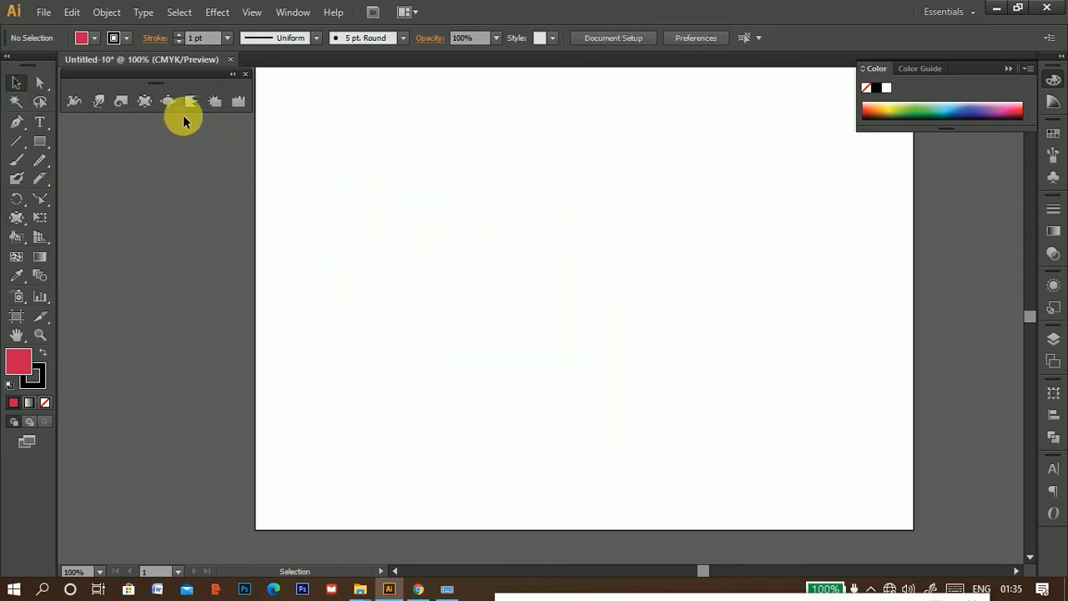
Draw a new tilted five-pointed star in the middle of the lower half of the artboard
{"action": "left_click", "coordinate": [36, 144]}
{"action": "left_click_drag", "start_coordinate": [36, 144], "coordinate": [112, 209]}
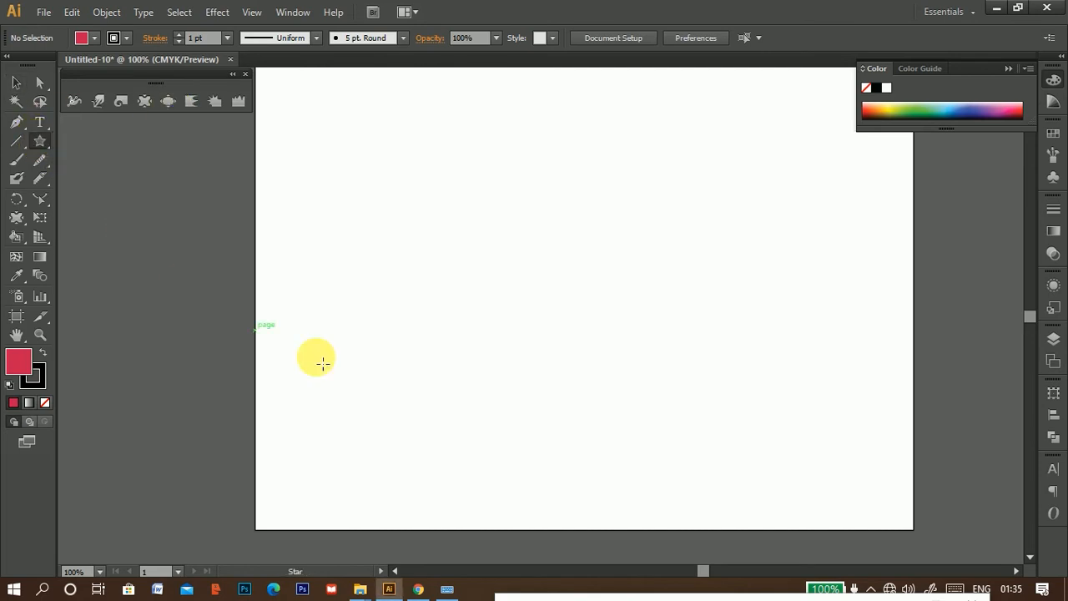
{"action": "left_click_drag", "start_coordinate": [535, 357], "coordinate": [576, 388]}
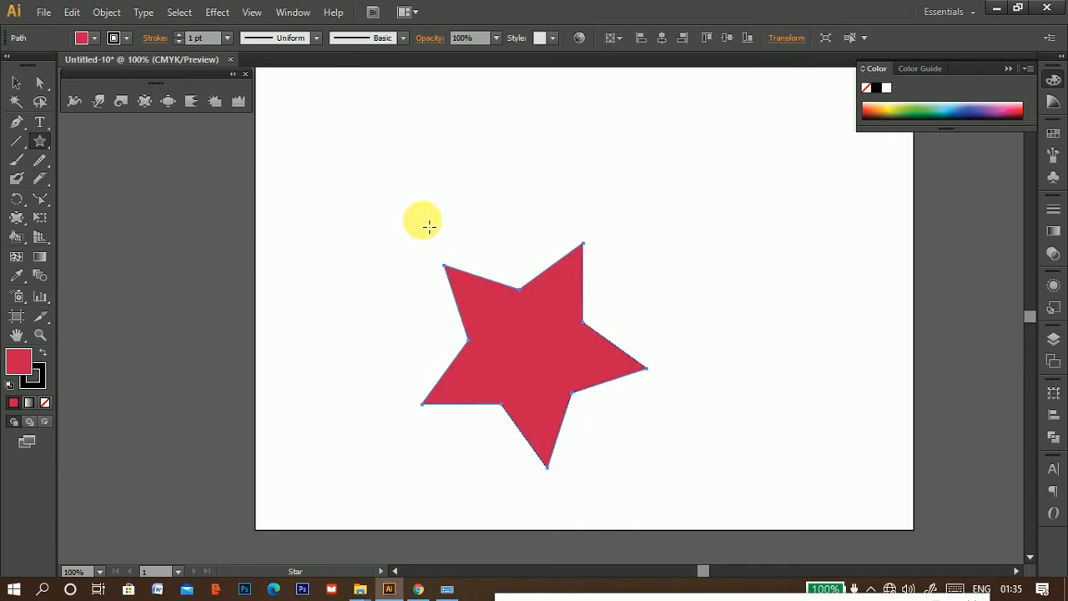
Resize the Bloat brush to about 1.64 × 1.6 in and stretch the star's upper-right and upper-left points into long rounded arms
{"action": "left_click", "coordinate": [166, 102]}
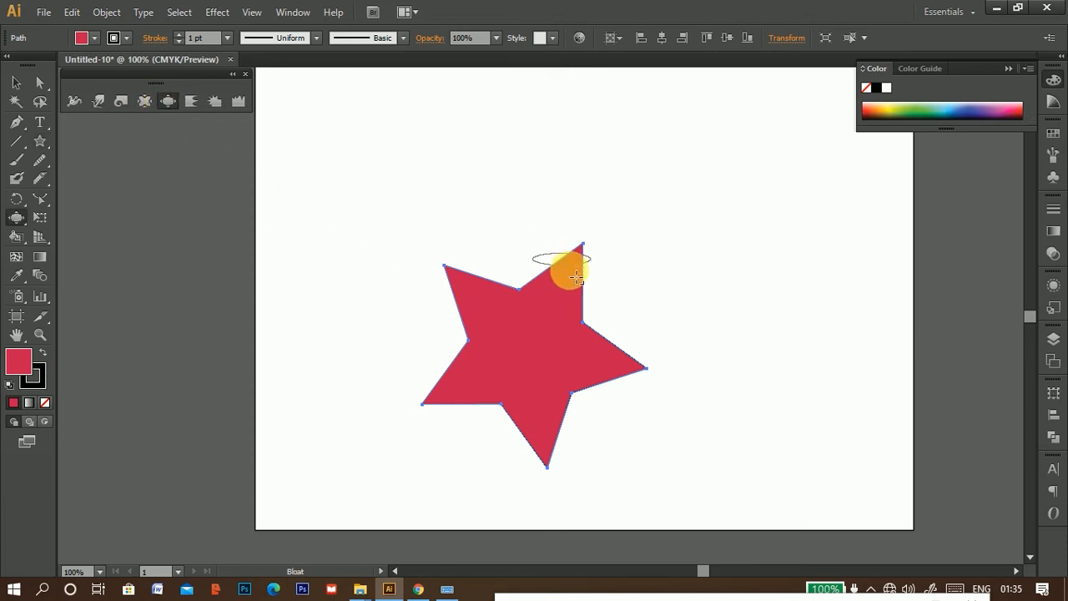
{"action": "left_click_drag", "start_coordinate": [577, 277], "coordinate": [596, 242]}
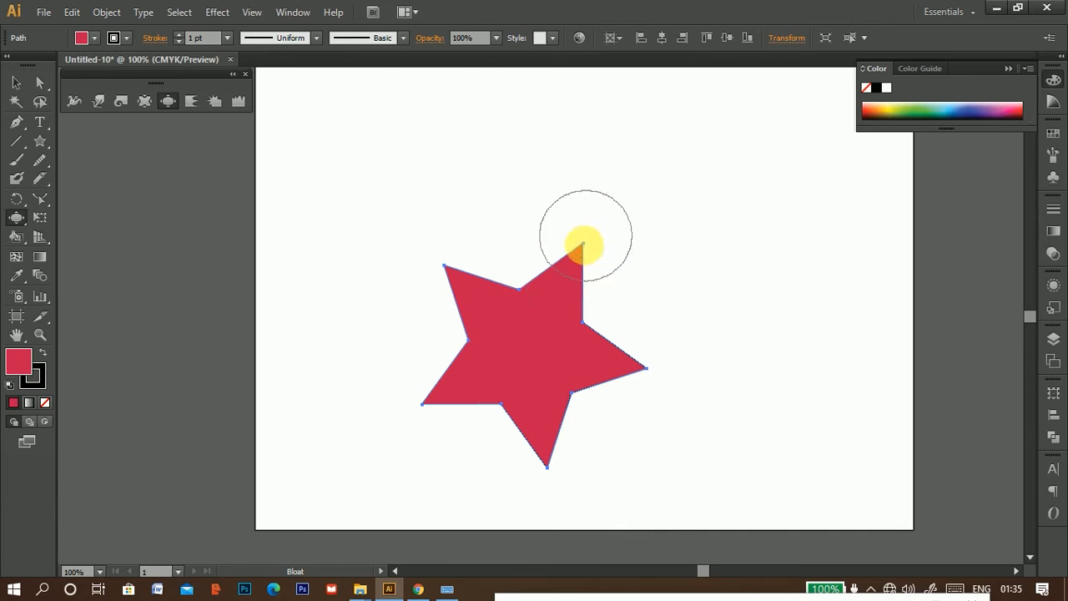
{"action": "mouse_move", "coordinate": [595, 248]}
{"action": "left_mouse_down"}
{"action": "mouse_move", "coordinate": [564, 303]}
{"action": "mouse_move", "coordinate": [591, 227]}
{"action": "mouse_move", "coordinate": [606, 201]}
{"action": "mouse_move", "coordinate": [584, 249]}
{"action": "mouse_move", "coordinate": [637, 157]}
{"action": "mouse_move", "coordinate": [667, 132]}
{"action": "mouse_move", "coordinate": [751, 122]}
{"action": "left_mouse_up"}
{"action": "mouse_move", "coordinate": [517, 293]}
{"action": "left_mouse_down"}
{"action": "mouse_move", "coordinate": [491, 330]}
{"action": "mouse_move", "coordinate": [440, 250]}
{"action": "mouse_move", "coordinate": [395, 207]}
{"action": "mouse_move", "coordinate": [343, 182]}
{"action": "mouse_move", "coordinate": [249, 190]}
{"action": "left_mouse_up"}
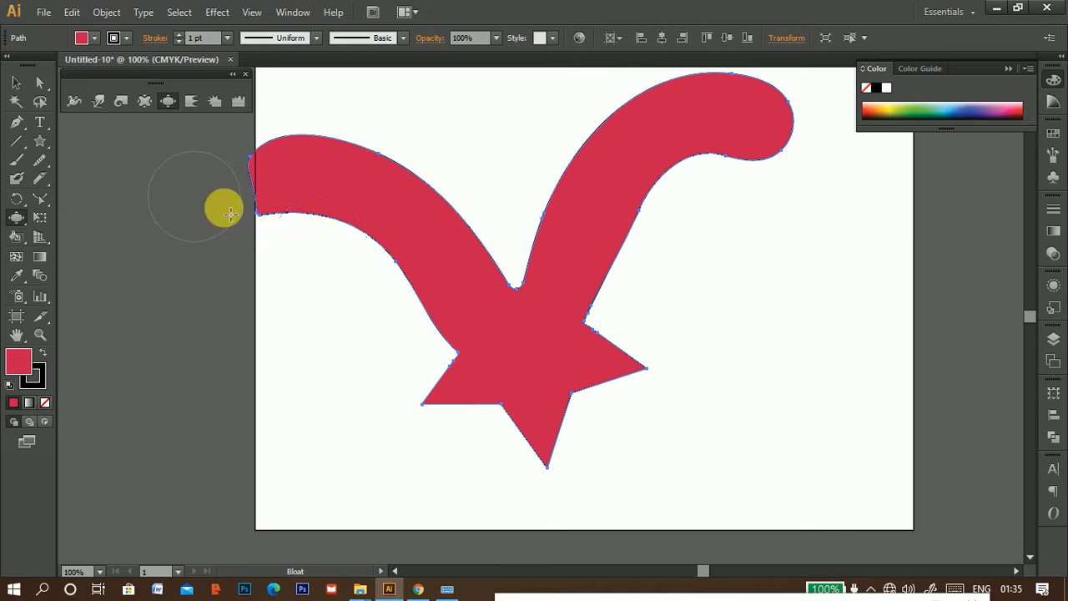
{"action": "left_click_drag", "start_coordinate": [318, 204], "coordinate": [249, 197]}
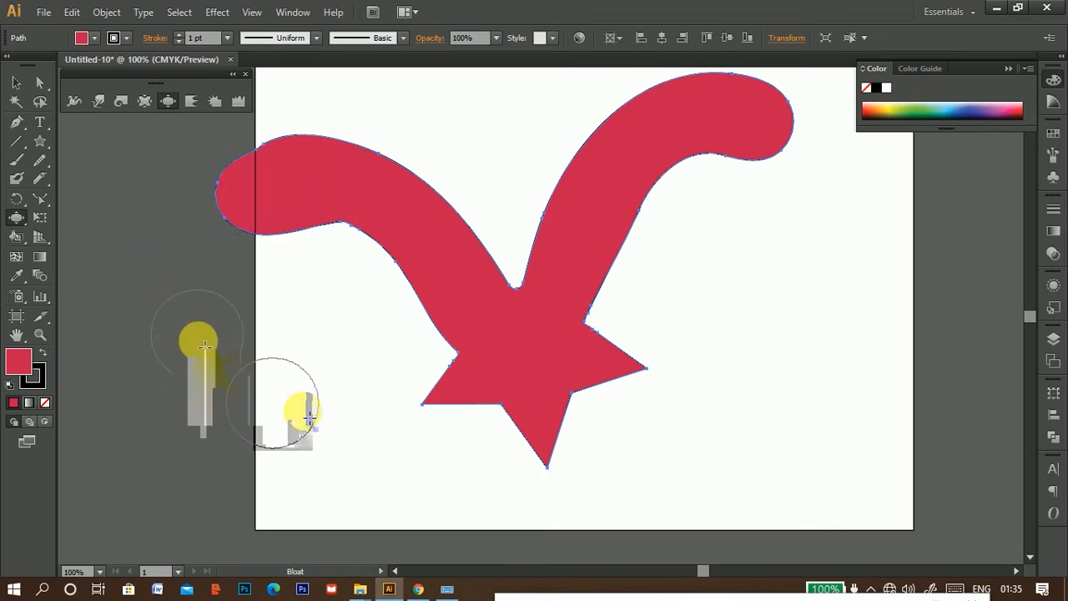
Bloat the star's lower-left point outward and hollow it out, then cut rounded hollows into the right and bottom points
{"action": "mouse_move", "coordinate": [481, 339]}
{"action": "left_mouse_down"}
{"action": "mouse_move", "coordinate": [489, 372]}
{"action": "mouse_move", "coordinate": [398, 408]}
{"action": "mouse_move", "coordinate": [451, 393]}
{"action": "mouse_move", "coordinate": [291, 439]}
{"action": "left_mouse_up"}
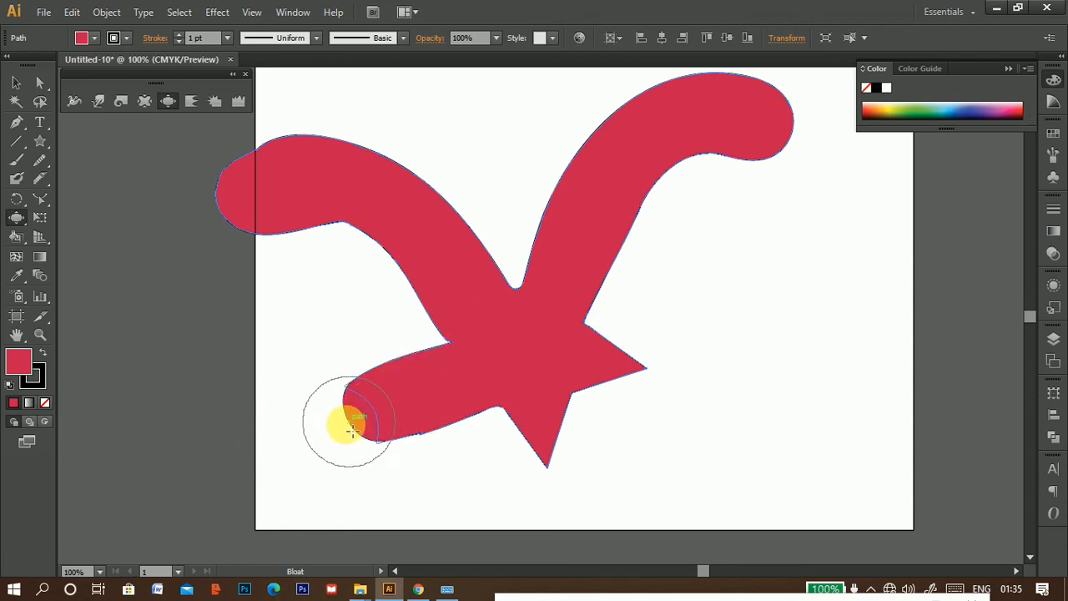
{"action": "mouse_move", "coordinate": [359, 426]}
{"action": "left_mouse_down"}
{"action": "mouse_move", "coordinate": [376, 405]}
{"action": "mouse_move", "coordinate": [429, 398]}
{"action": "mouse_move", "coordinate": [349, 426]}
{"action": "left_mouse_up"}
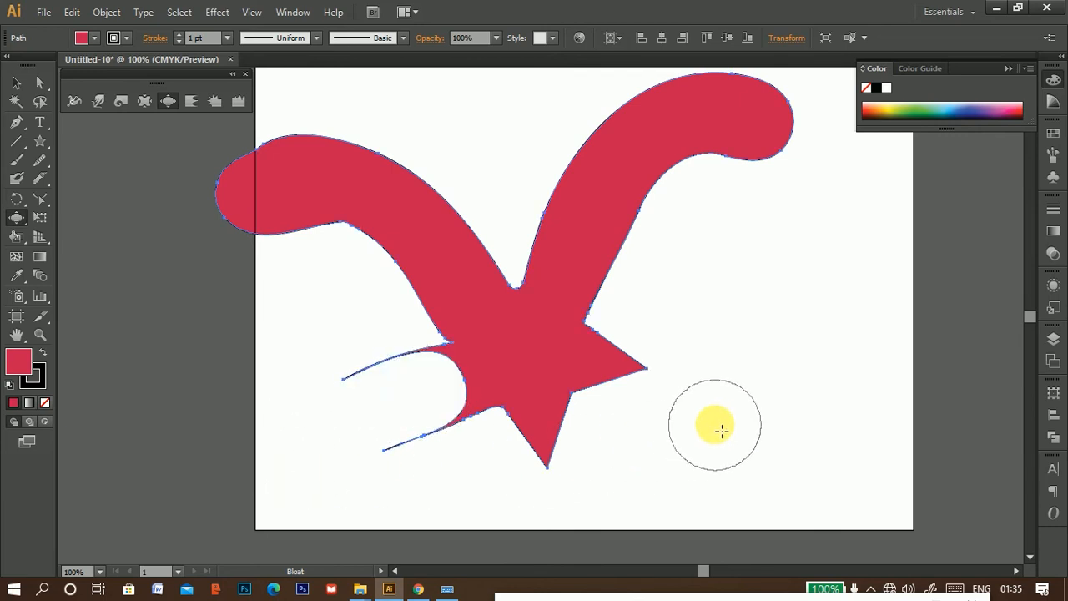
{"action": "left_click_drag", "start_coordinate": [642, 374], "coordinate": [592, 373]}
{"action": "left_click_drag", "start_coordinate": [546, 466], "coordinate": [518, 374]}
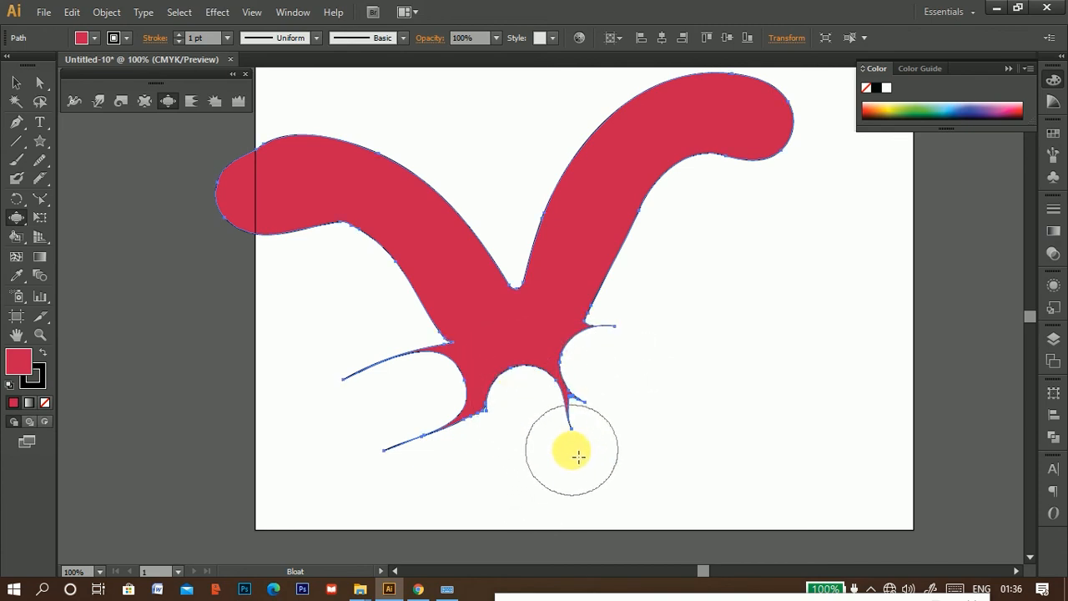
Thin the two long upper arms by pushing their edges inward with the Bloat brush
{"action": "mouse_move", "coordinate": [286, 256]}
{"action": "left_mouse_down"}
{"action": "mouse_move", "coordinate": [336, 241]}
{"action": "mouse_move", "coordinate": [381, 251]}
{"action": "mouse_move", "coordinate": [298, 231]}
{"action": "mouse_move", "coordinate": [258, 257]}
{"action": "mouse_move", "coordinate": [254, 248]}
{"action": "mouse_move", "coordinate": [354, 230]}
{"action": "mouse_move", "coordinate": [288, 219]}
{"action": "mouse_move", "coordinate": [392, 240]}
{"action": "left_mouse_up"}
{"action": "mouse_move", "coordinate": [632, 292]}
{"action": "left_mouse_down"}
{"action": "mouse_move", "coordinate": [653, 202]}
{"action": "mouse_move", "coordinate": [651, 240]}
{"action": "mouse_move", "coordinate": [643, 215]}
{"action": "mouse_move", "coordinate": [654, 251]}
{"action": "mouse_move", "coordinate": [679, 225]}
{"action": "mouse_move", "coordinate": [675, 149]}
{"action": "mouse_move", "coordinate": [717, 183]}
{"action": "mouse_move", "coordinate": [716, 142]}
{"action": "mouse_move", "coordinate": [703, 211]}
{"action": "mouse_move", "coordinate": [700, 172]}
{"action": "mouse_move", "coordinate": [674, 183]}
{"action": "mouse_move", "coordinate": [666, 173]}
{"action": "mouse_move", "coordinate": [662, 229]}
{"action": "mouse_move", "coordinate": [631, 229]}
{"action": "mouse_move", "coordinate": [625, 247]}
{"action": "mouse_move", "coordinate": [562, 276]}
{"action": "mouse_move", "coordinate": [637, 281]}
{"action": "mouse_move", "coordinate": [605, 311]}
{"action": "mouse_move", "coordinate": [654, 295]}
{"action": "mouse_move", "coordinate": [640, 302]}
{"action": "mouse_move", "coordinate": [611, 279]}
{"action": "mouse_move", "coordinate": [630, 243]}
{"action": "mouse_move", "coordinate": [593, 265]}
{"action": "mouse_move", "coordinate": [649, 219]}
{"action": "mouse_move", "coordinate": [597, 278]}
{"action": "mouse_move", "coordinate": [640, 243]}
{"action": "mouse_move", "coordinate": [671, 176]}
{"action": "mouse_move", "coordinate": [664, 182]}
{"action": "mouse_move", "coordinate": [690, 167]}
{"action": "left_mouse_up"}
{"action": "mouse_move", "coordinate": [353, 226]}
{"action": "left_mouse_down"}
{"action": "mouse_move", "coordinate": [322, 208]}
{"action": "mouse_move", "coordinate": [255, 205]}
{"action": "mouse_move", "coordinate": [370, 261]}
{"action": "mouse_move", "coordinate": [377, 279]}
{"action": "left_mouse_up"}
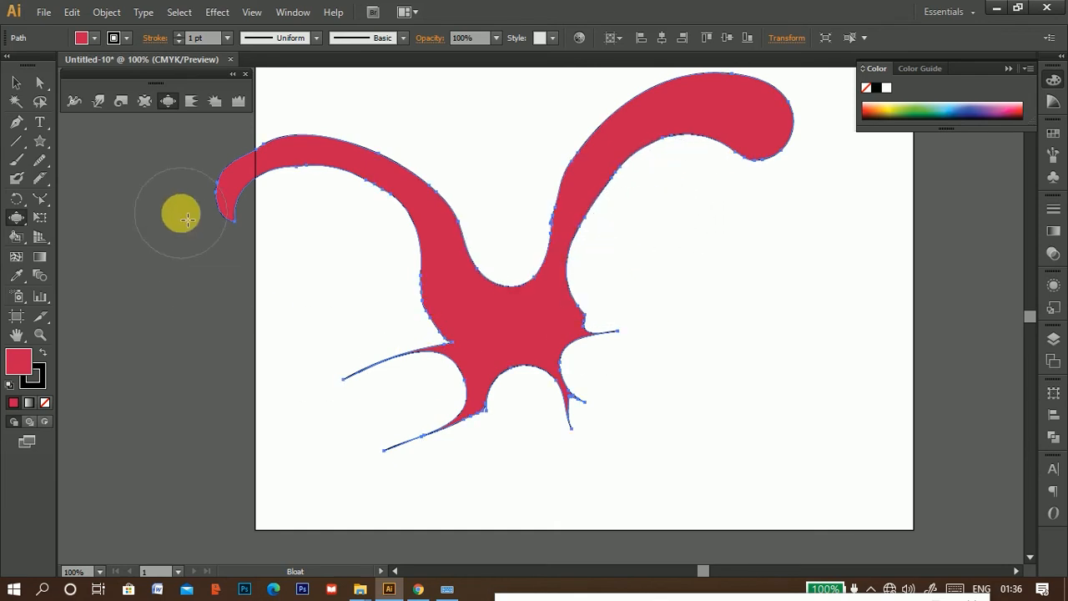
Reset the Bloat tool options to their defaults and apply them
{"action": "double_click", "coordinate": [168, 101]}
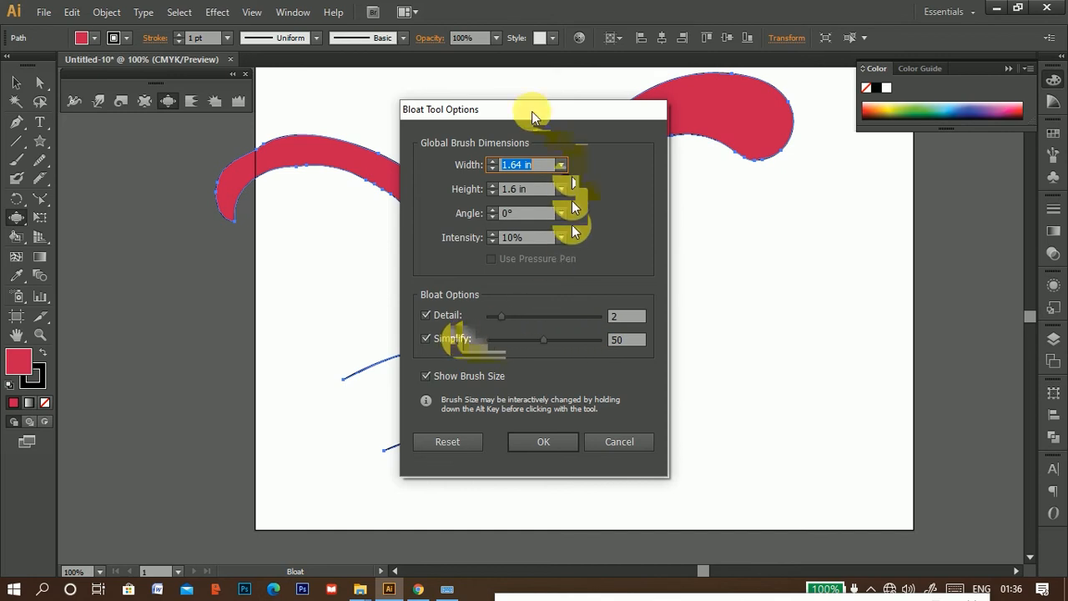
{"action": "left_click", "coordinate": [446, 446]}
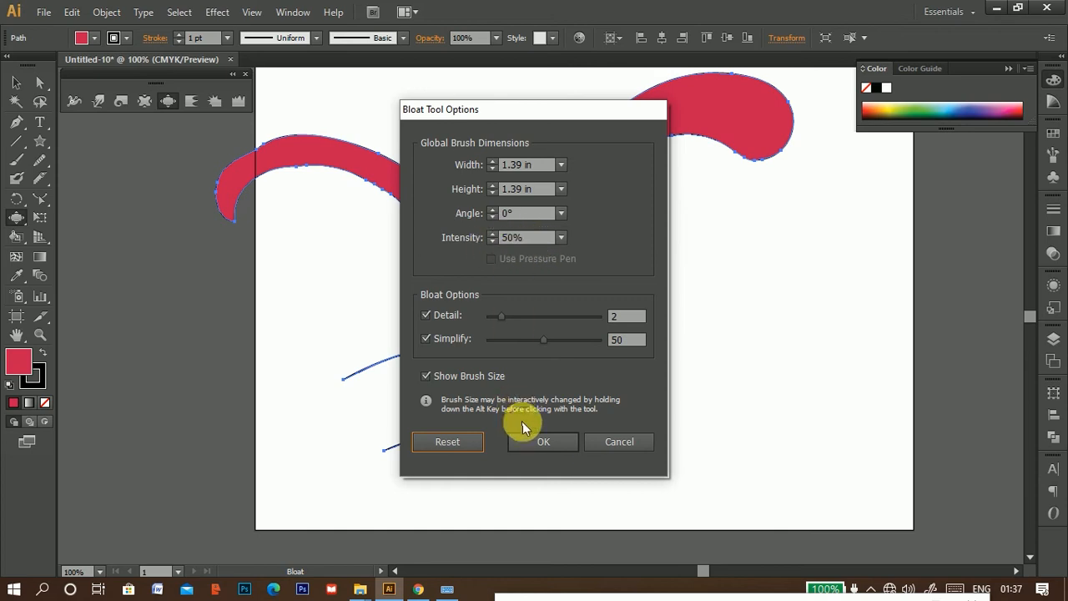
{"action": "left_click", "coordinate": [544, 443]}
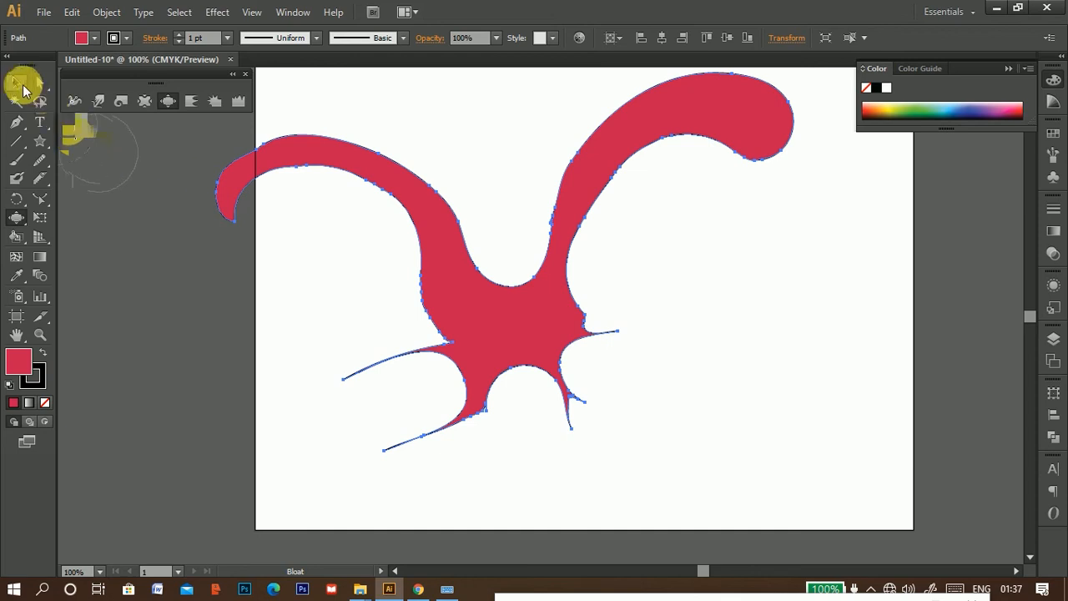
Delete the distorted star and draw a wide red rectangle across the middle of the artboard
{"action": "left_click", "coordinate": [16, 82]}
{"action": "key", "text": "Delete"}
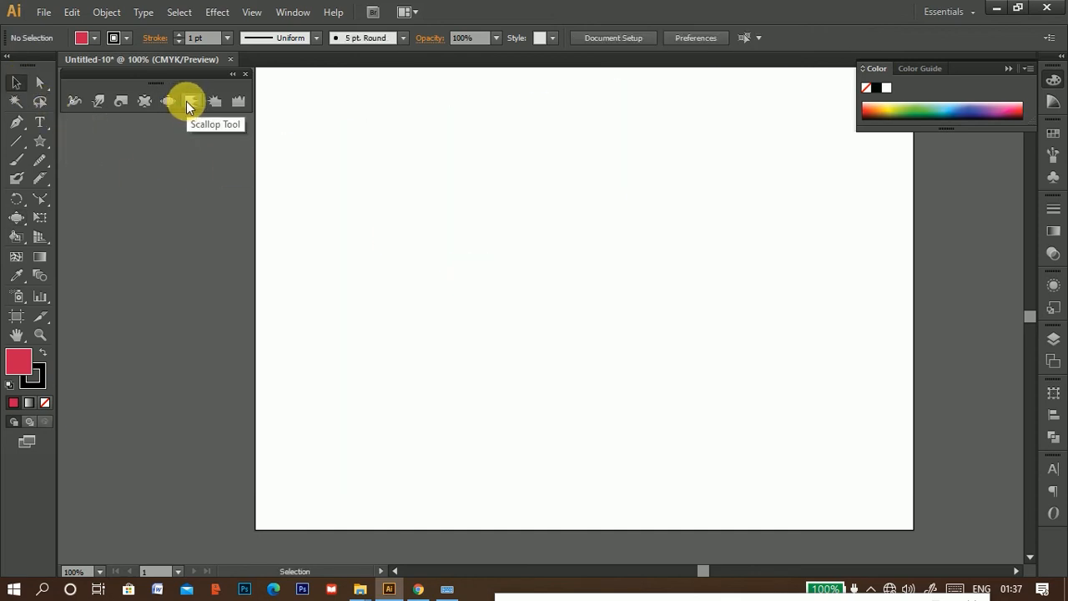
{"action": "left_click", "coordinate": [39, 142]}
{"action": "left_click", "coordinate": [99, 140]}
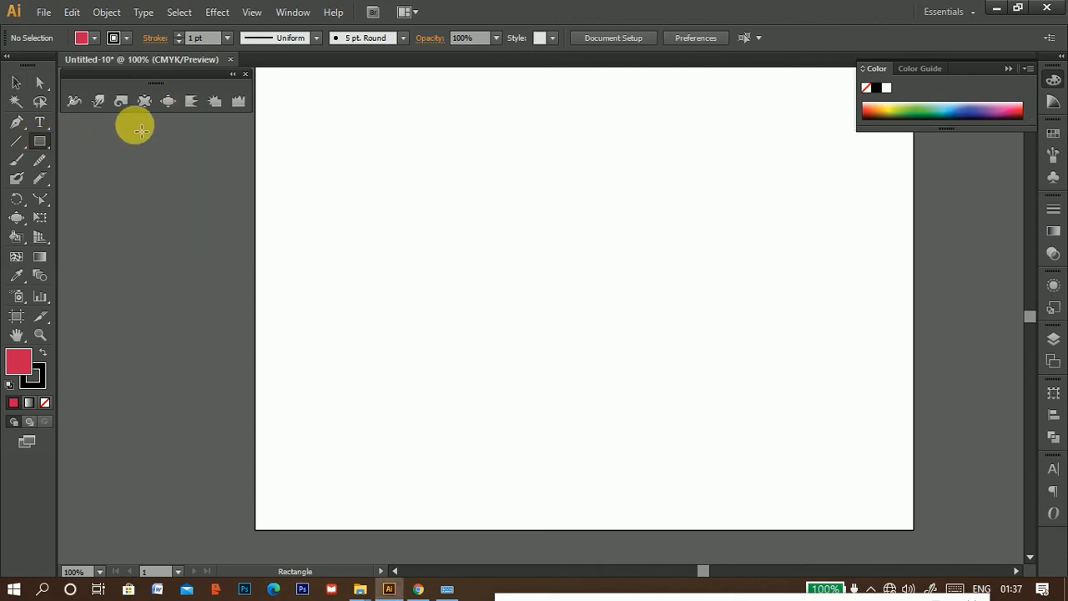
{"action": "left_click_drag", "start_coordinate": [369, 194], "coordinate": [803, 426]}
Scallop all four edges of the red rectangle into inward spikes, enlarging the brush to about 3.25 × 2.58 in
{"action": "left_click", "coordinate": [191, 101]}
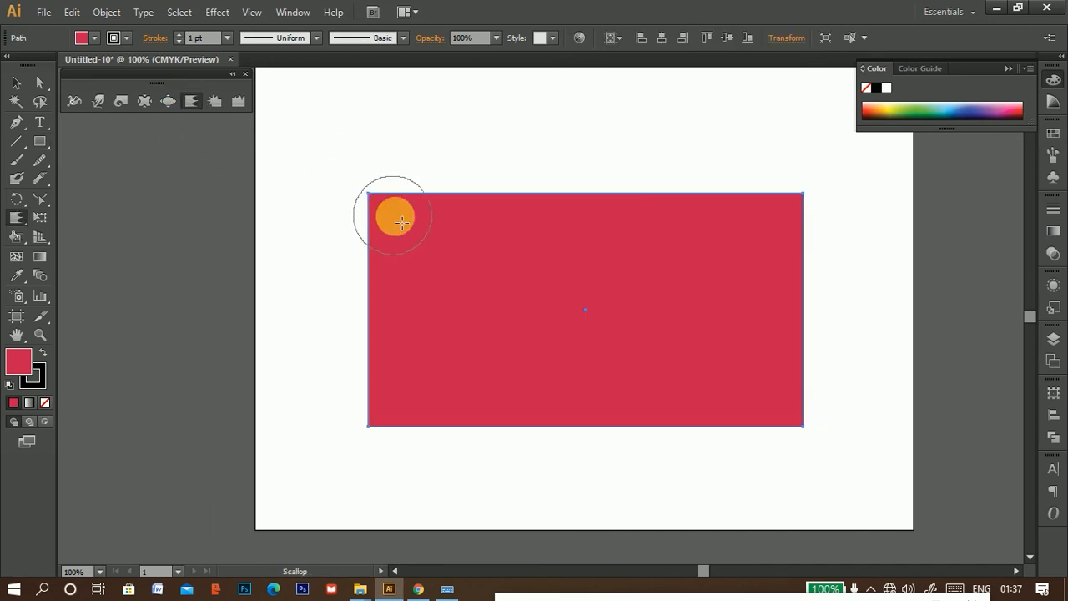
{"action": "mouse_move", "coordinate": [399, 231]}
{"action": "left_mouse_down"}
{"action": "mouse_move", "coordinate": [397, 265]}
{"action": "mouse_move", "coordinate": [403, 416]}
{"action": "mouse_move", "coordinate": [779, 398]}
{"action": "mouse_move", "coordinate": [784, 347]}
{"action": "mouse_move", "coordinate": [763, 255]}
{"action": "mouse_move", "coordinate": [784, 214]}
{"action": "mouse_move", "coordinate": [566, 223]}
{"action": "mouse_move", "coordinate": [435, 214]}
{"action": "mouse_move", "coordinate": [422, 220]}
{"action": "mouse_move", "coordinate": [419, 290]}
{"action": "mouse_move", "coordinate": [539, 307]}
{"action": "mouse_move", "coordinate": [700, 359]}
{"action": "mouse_move", "coordinate": [776, 302]}
{"action": "mouse_move", "coordinate": [802, 253]}
{"action": "mouse_move", "coordinate": [748, 282]}
{"action": "mouse_move", "coordinate": [662, 305]}
{"action": "mouse_move", "coordinate": [676, 326]}
{"action": "mouse_move", "coordinate": [693, 286]}
{"action": "mouse_move", "coordinate": [714, 272]}
{"action": "mouse_move", "coordinate": [634, 244]}
{"action": "mouse_move", "coordinate": [643, 270]}
{"action": "mouse_move", "coordinate": [662, 272]}
{"action": "mouse_move", "coordinate": [661, 297]}
{"action": "mouse_move", "coordinate": [487, 295]}
{"action": "mouse_move", "coordinate": [448, 269]}
{"action": "mouse_move", "coordinate": [428, 335]}
{"action": "mouse_move", "coordinate": [451, 333]}
{"action": "mouse_move", "coordinate": [458, 286]}
{"action": "mouse_move", "coordinate": [451, 410]}
{"action": "mouse_move", "coordinate": [501, 408]}
{"action": "mouse_move", "coordinate": [520, 360]}
{"action": "mouse_move", "coordinate": [593, 379]}
{"action": "mouse_move", "coordinate": [679, 368]}
{"action": "mouse_move", "coordinate": [737, 388]}
{"action": "mouse_move", "coordinate": [779, 372]}
{"action": "mouse_move", "coordinate": [748, 332]}
{"action": "mouse_move", "coordinate": [757, 278]}
{"action": "mouse_move", "coordinate": [732, 217]}
{"action": "mouse_move", "coordinate": [696, 250]}
{"action": "mouse_move", "coordinate": [452, 259]}
{"action": "mouse_move", "coordinate": [555, 231]}
{"action": "mouse_move", "coordinate": [549, 270]}
{"action": "left_mouse_up"}
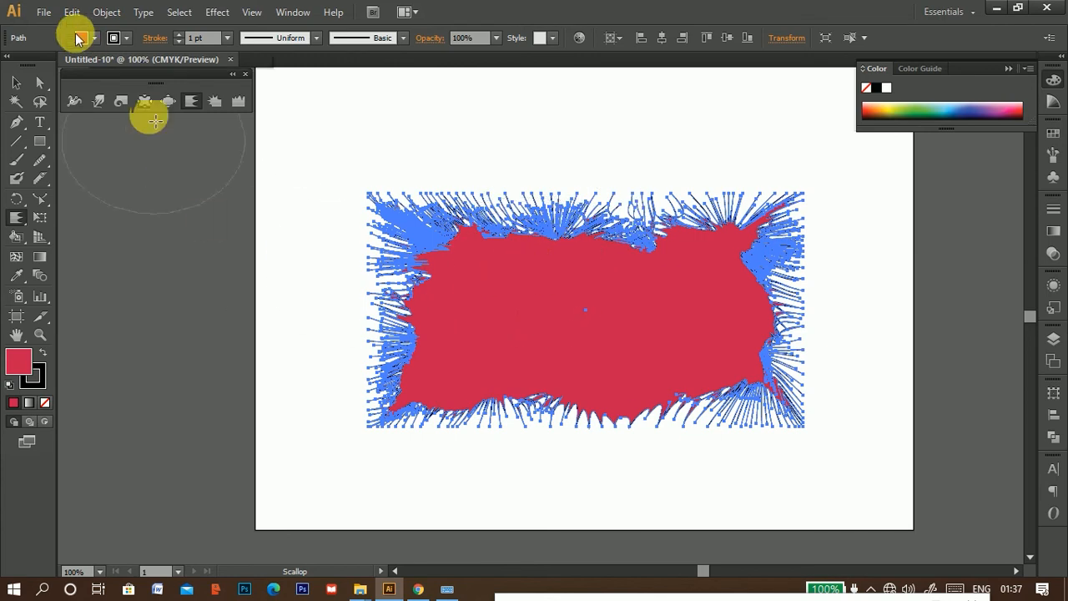
{"action": "left_click", "coordinate": [13, 83]}
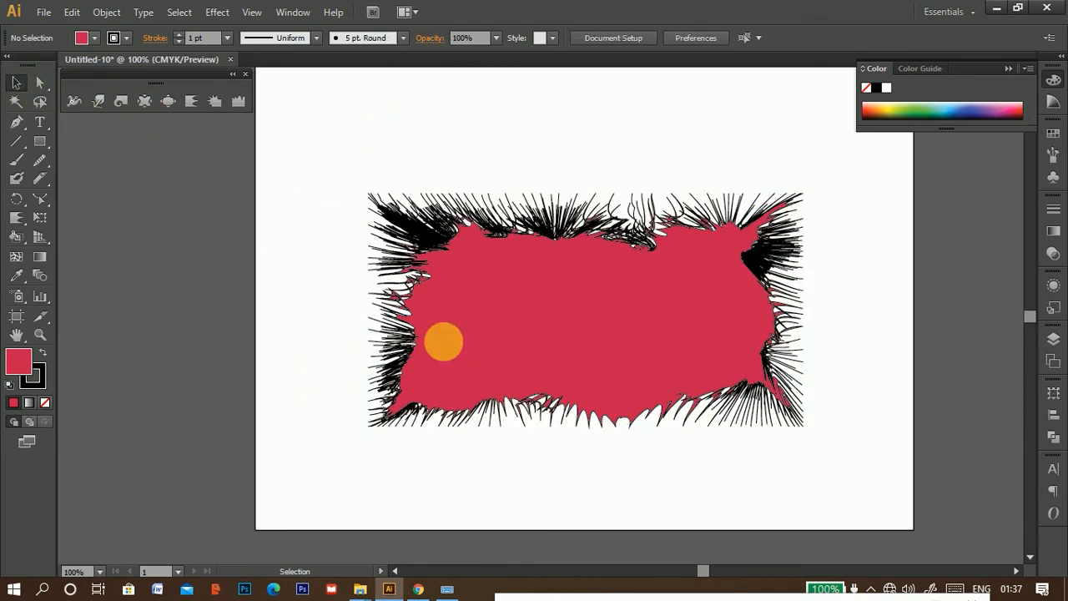
Remove the black stroke from the scalloped red shape, keeping its red fill
{"action": "left_click", "coordinate": [443, 341]}
{"action": "left_click", "coordinate": [404, 242]}
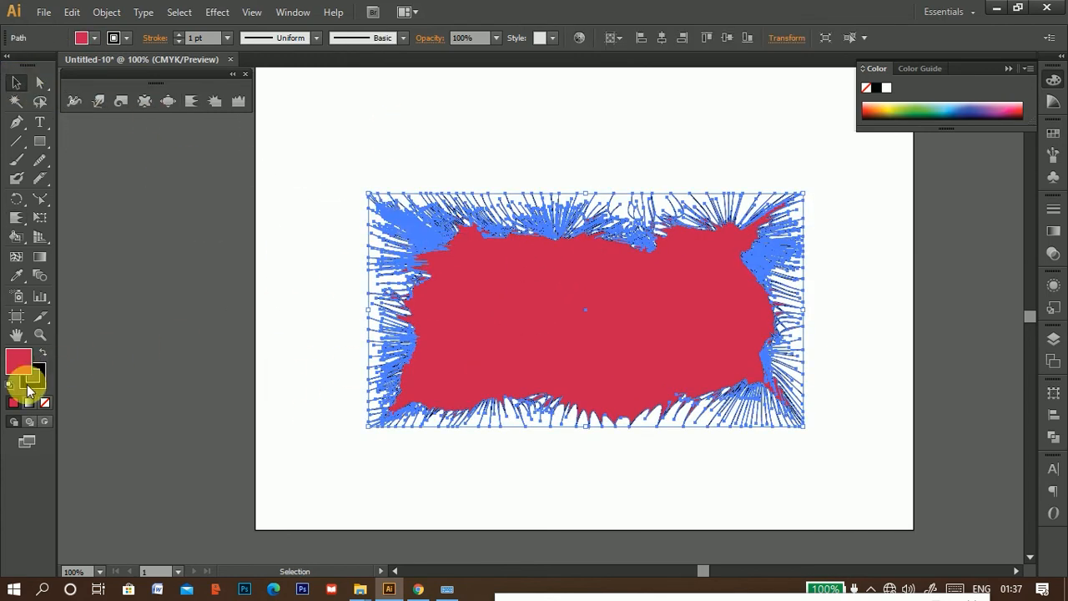
{"action": "left_click", "coordinate": [36, 387]}
{"action": "left_click", "coordinate": [44, 402]}
{"action": "left_click", "coordinate": [21, 358]}
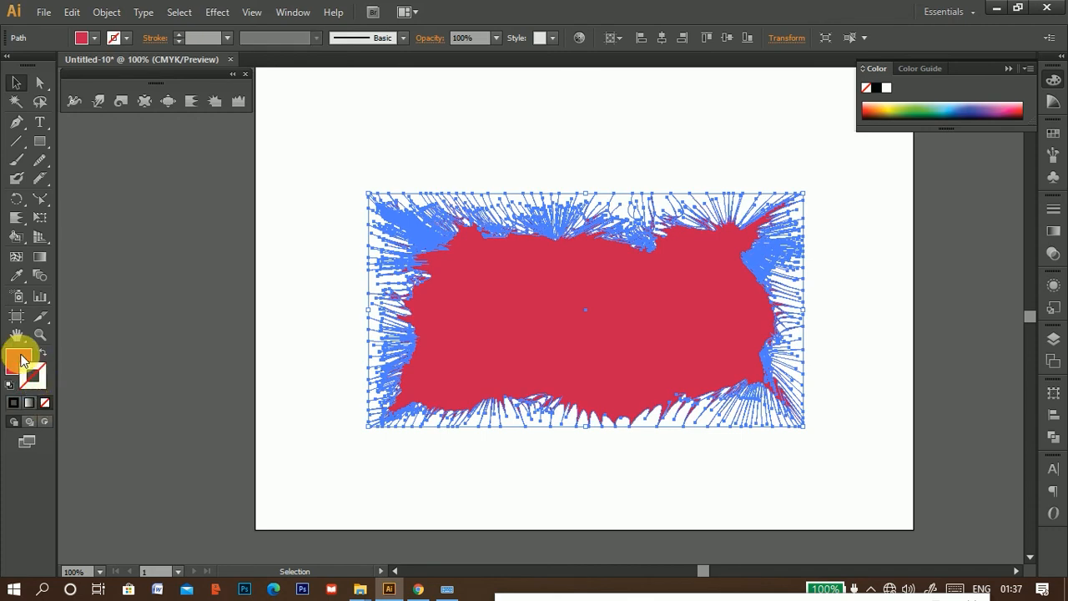
{"action": "left_click", "coordinate": [305, 209]}
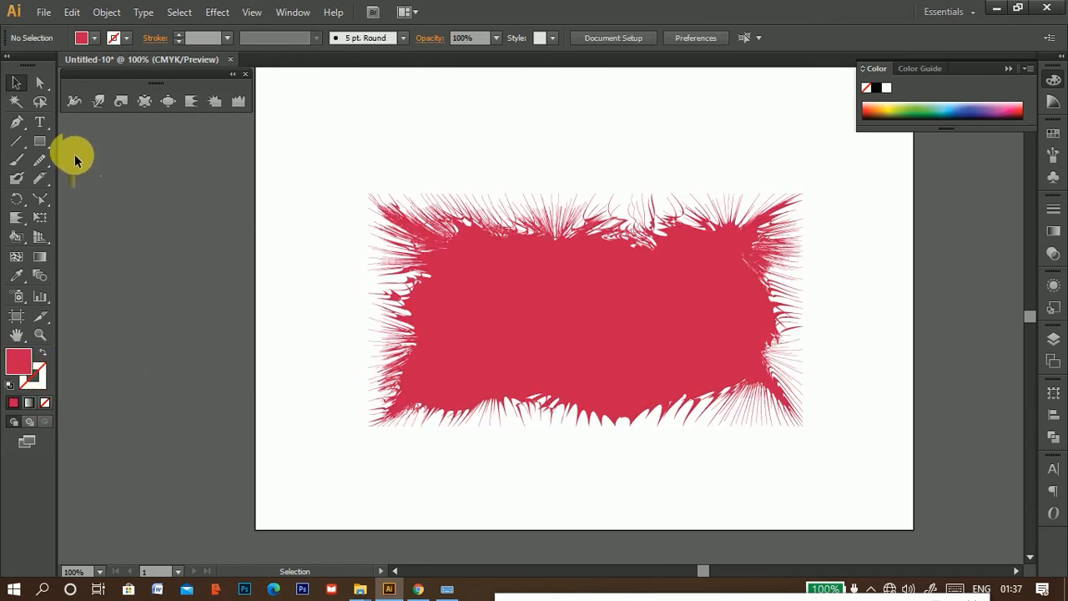
Draw a larger rectangle around the scalloped shape, fill it with green and send it to the back
{"action": "left_click_drag", "start_coordinate": [298, 137], "coordinate": [864, 495]}
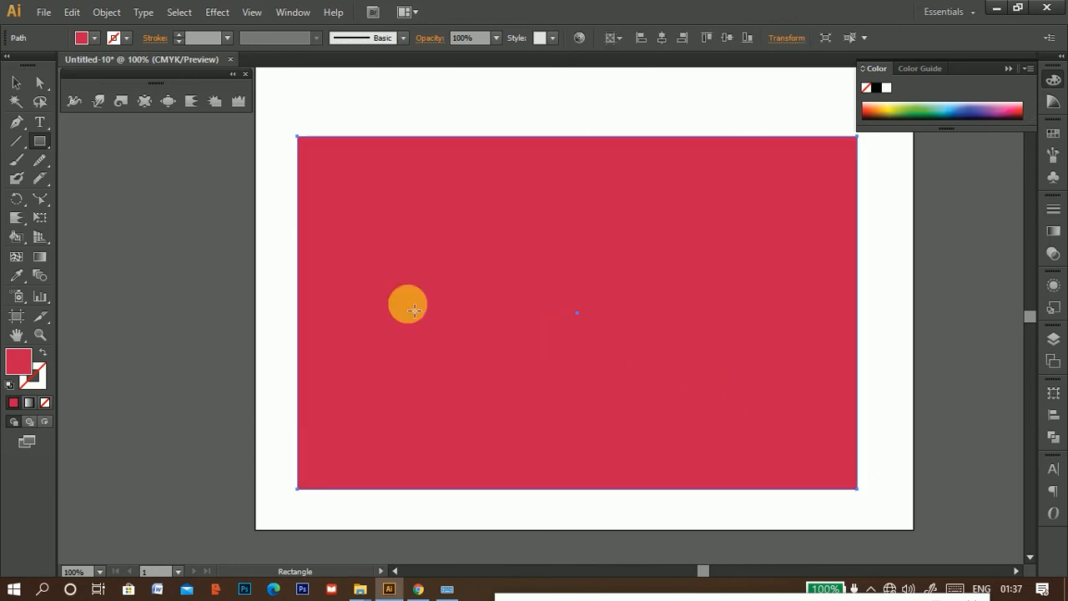
{"action": "left_click", "coordinate": [902, 110]}
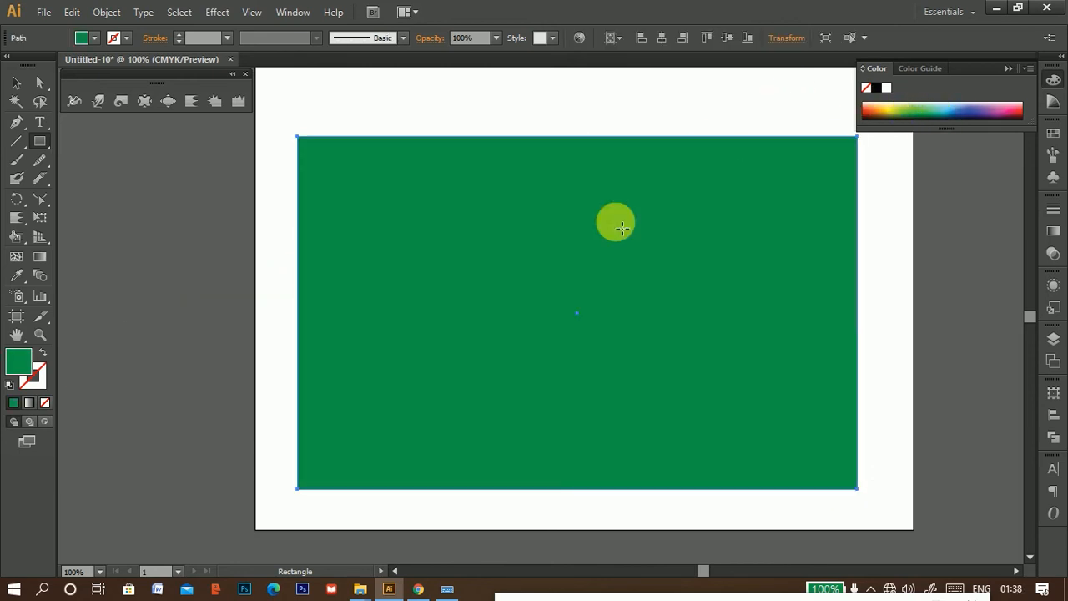
{"action": "left_click", "coordinate": [25, 79]}
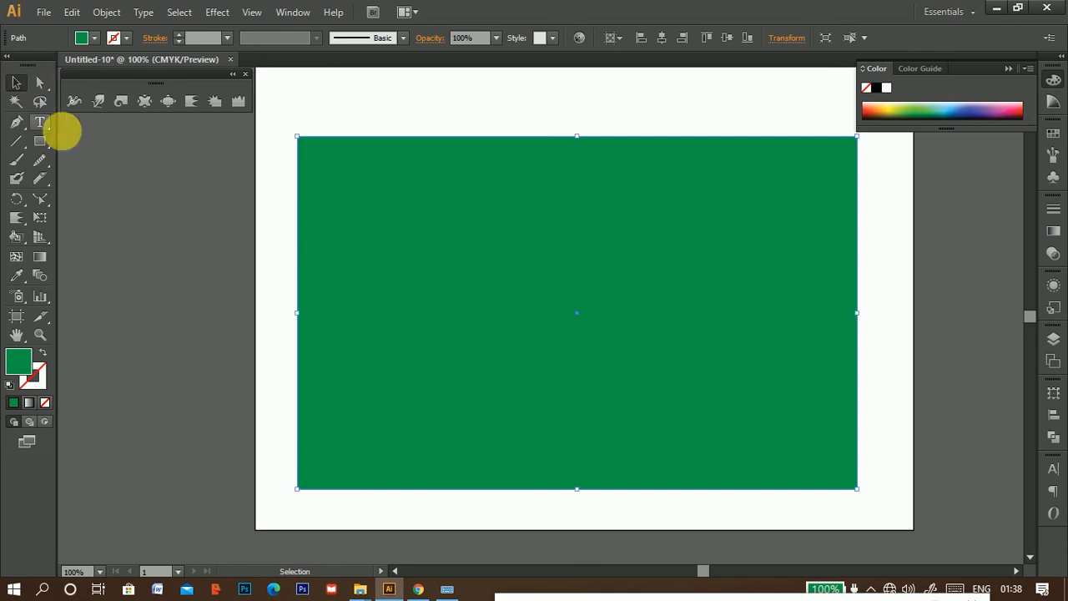
{"action": "right_click", "coordinate": [525, 331]}
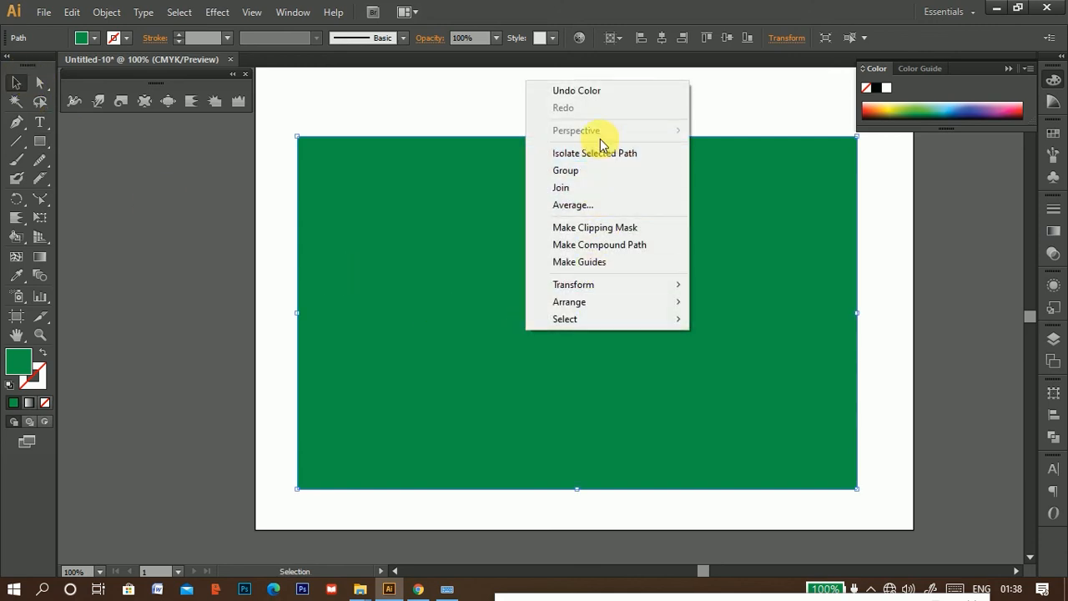
{"action": "mouse_move", "coordinate": [619, 307]}
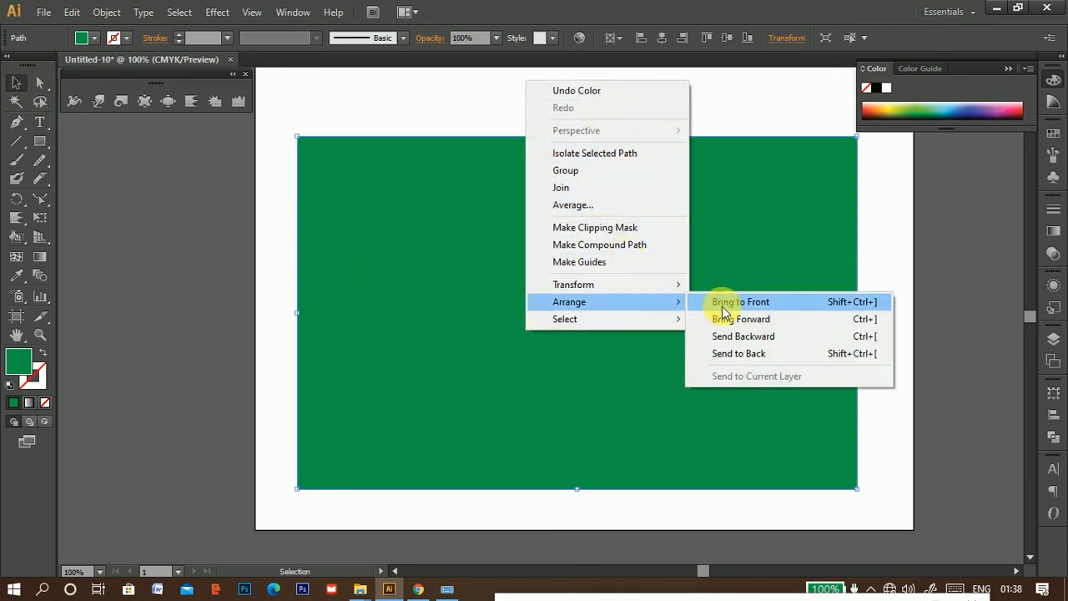
{"action": "left_click", "coordinate": [756, 353]}
{"action": "left_click", "coordinate": [890, 294]}
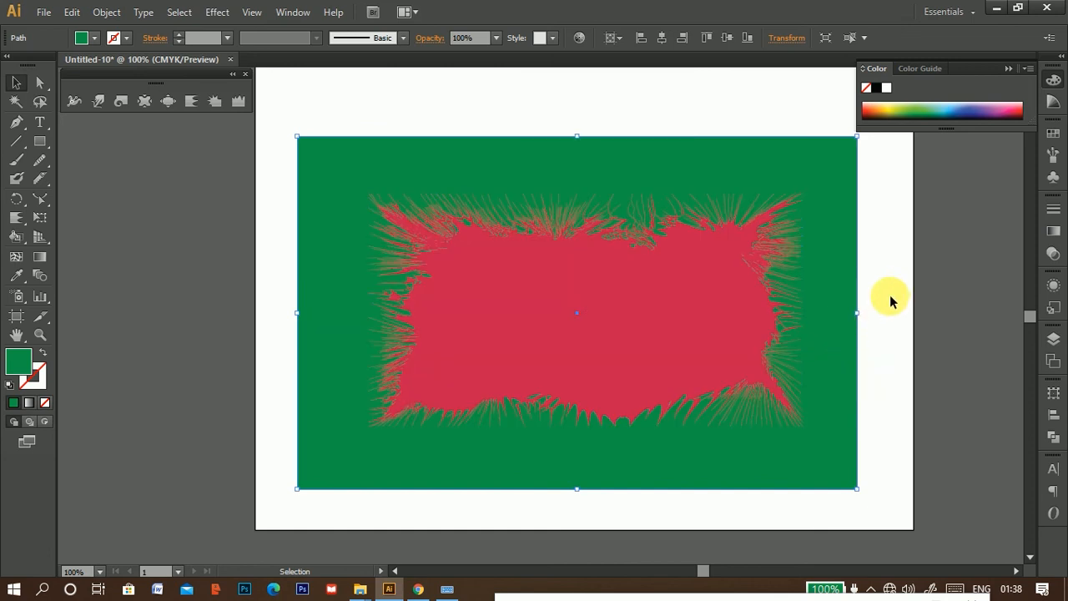
Enlarge the scalloped red shape about its center so it nearly fills the green rectangle
{"action": "left_click", "coordinate": [632, 331]}
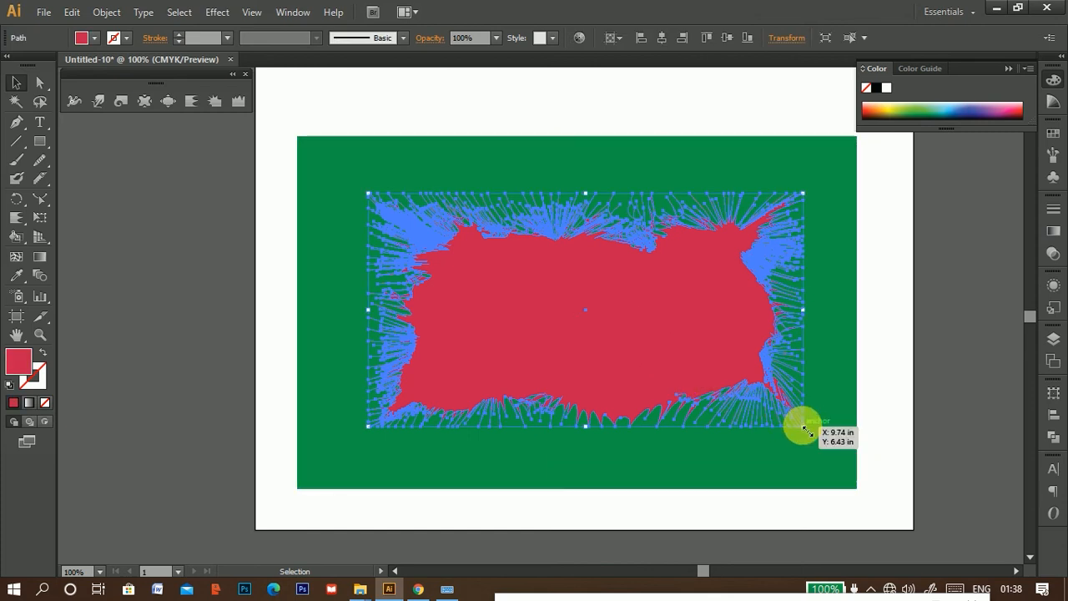
{"action": "left_click_drag", "start_coordinate": [805, 430], "coordinate": [845, 450]}
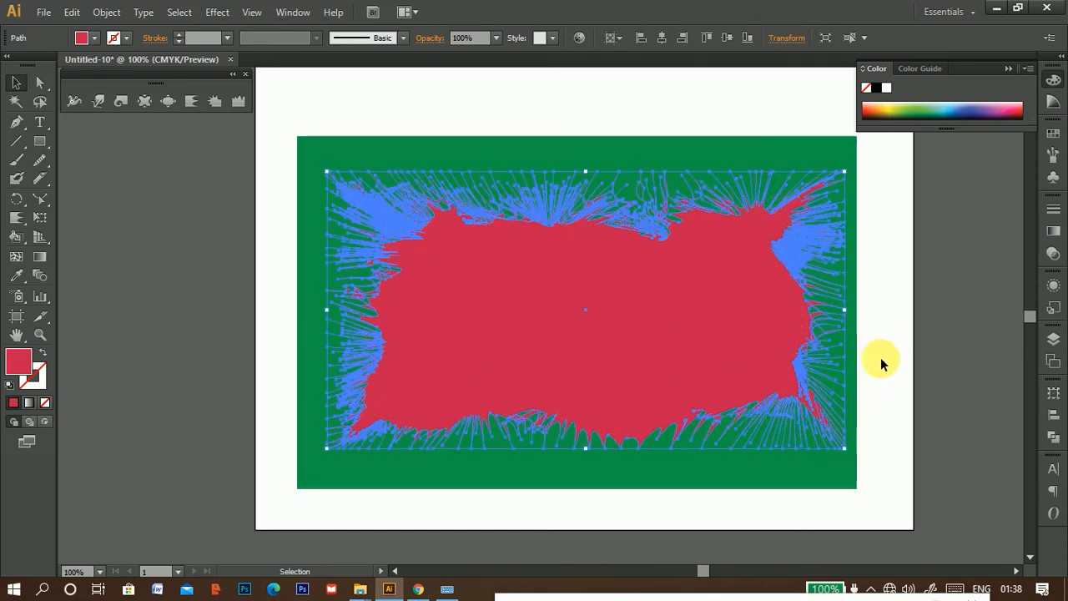
{"action": "left_click", "coordinate": [864, 353]}
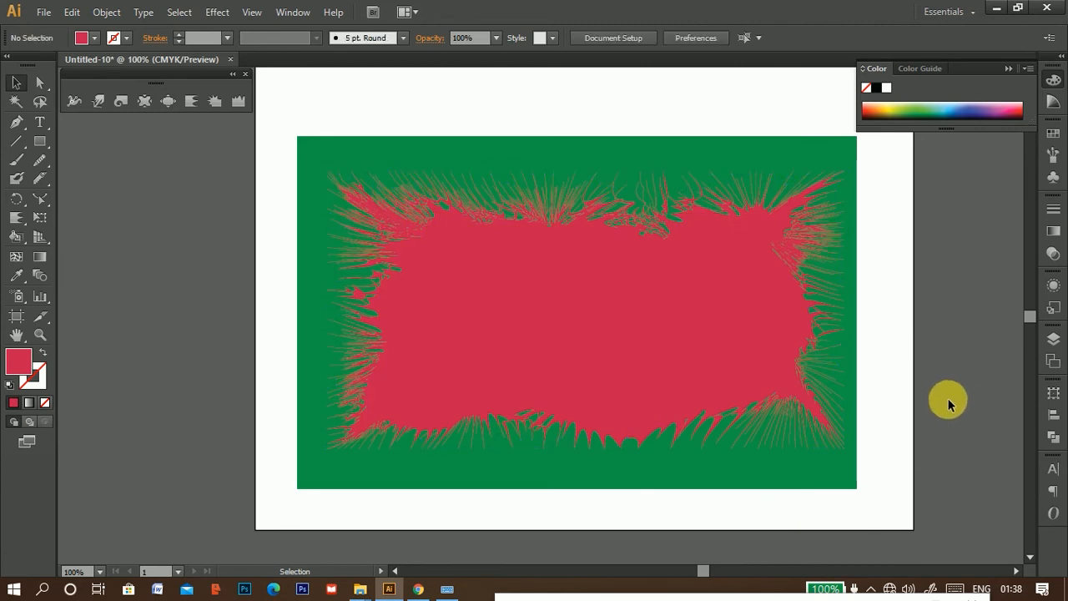
Set the Scallop tool's complexity to 10 and apply the option
{"action": "left_click", "coordinate": [596, 331]}
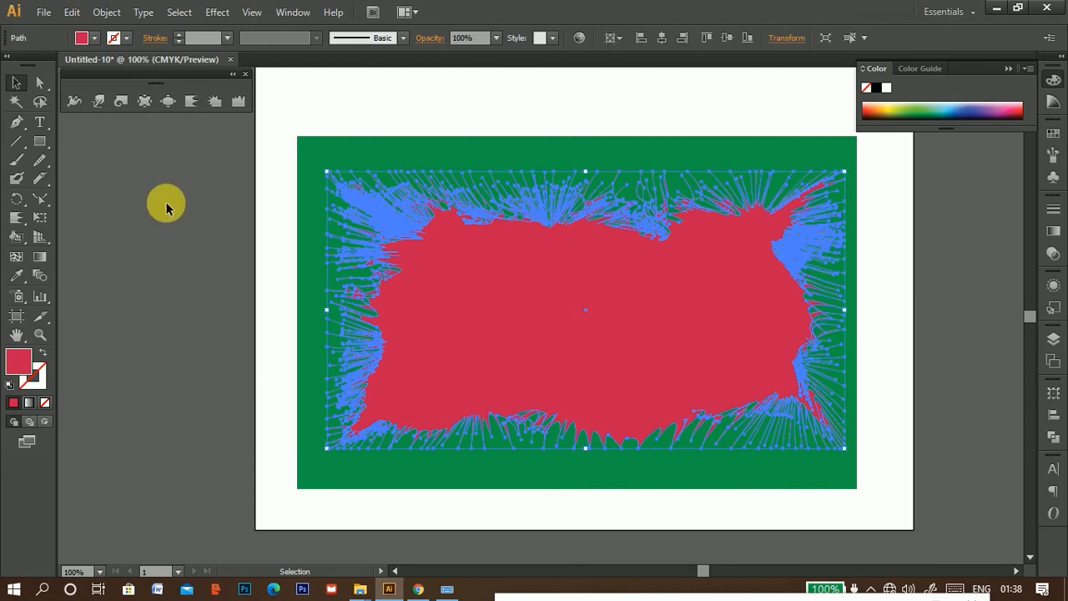
{"action": "double_click", "coordinate": [191, 101]}
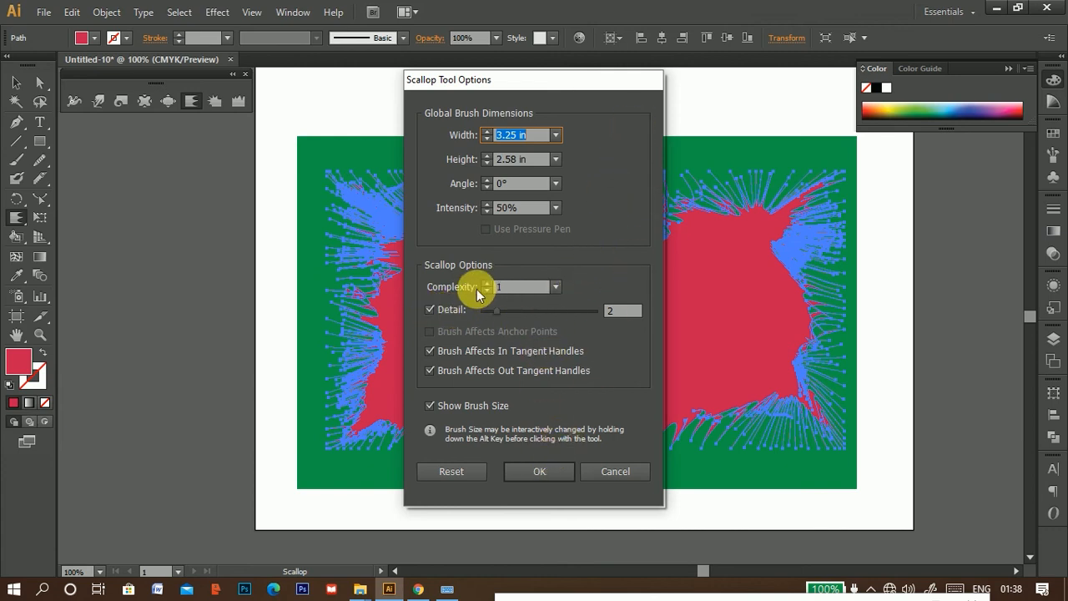
{"action": "left_click", "coordinate": [555, 286]}
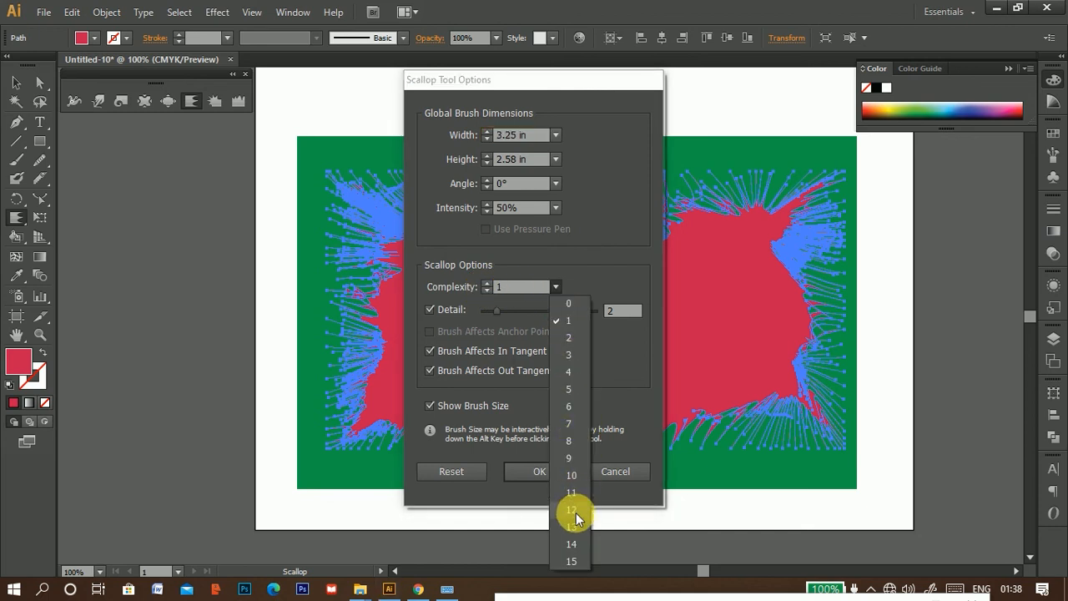
{"action": "left_click", "coordinate": [576, 477]}
{"action": "left_click", "coordinate": [536, 474]}
Delete the scalloped red shape, then move and shrink the green rectangle to a small block near the artboard's center
{"action": "left_click", "coordinate": [19, 83]}
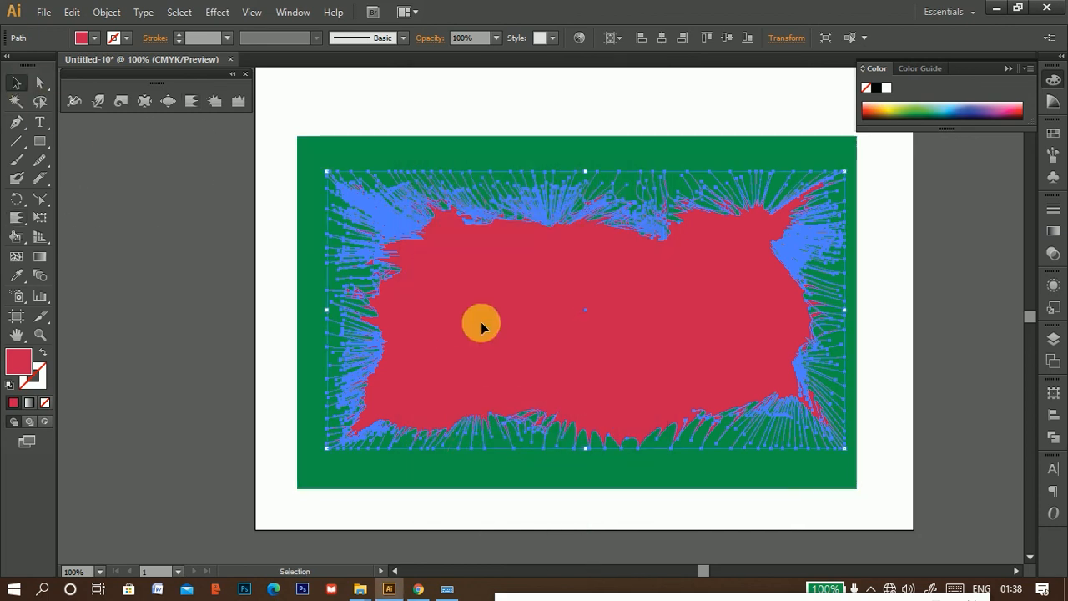
{"action": "key", "text": "Delete"}
{"action": "left_click_drag", "start_coordinate": [481, 321], "coordinate": [488, 326]}
{"action": "left_click_drag", "start_coordinate": [868, 500], "coordinate": [689, 382]}
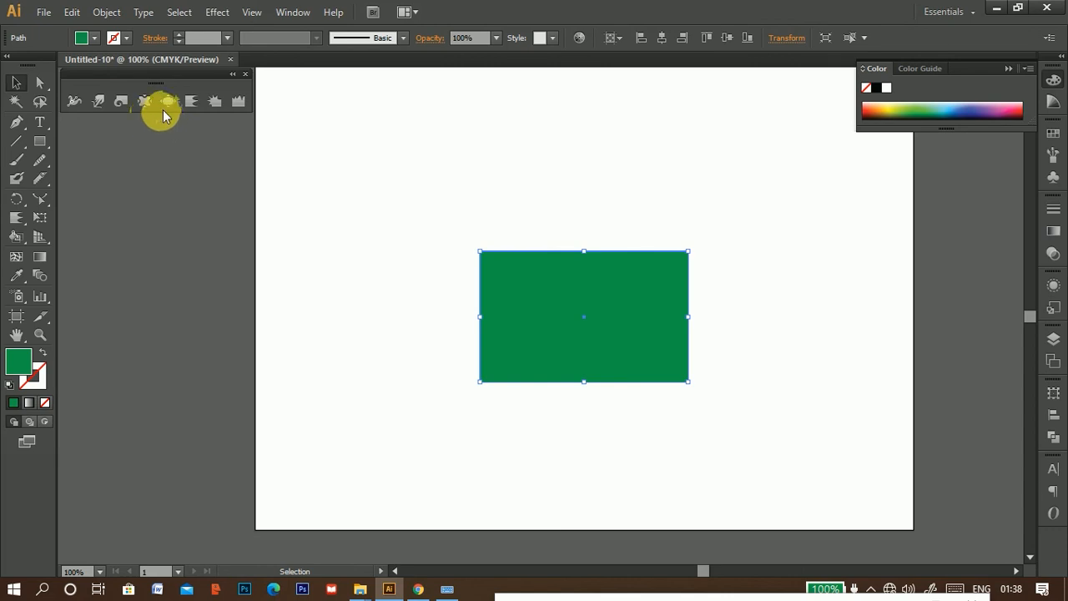
Scallop the edges of the small green rectangle into dense spikes and inspect the result up close
{"action": "left_click", "coordinate": [191, 104]}
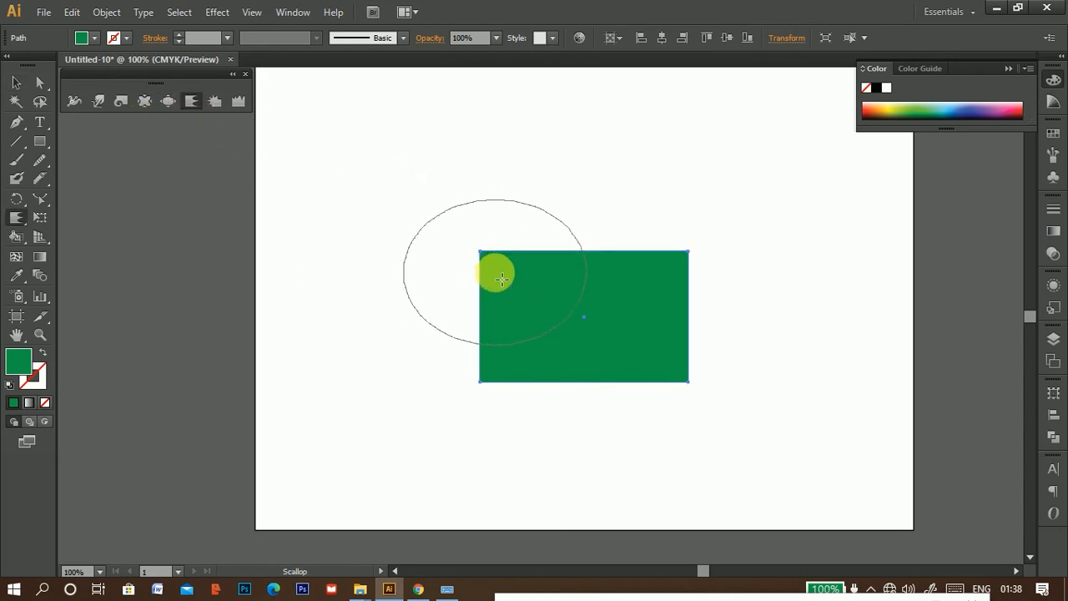
{"action": "mouse_move", "coordinate": [502, 278]}
{"action": "left_mouse_down"}
{"action": "mouse_move", "coordinate": [546, 301]}
{"action": "mouse_move", "coordinate": [668, 279]}
{"action": "mouse_move", "coordinate": [651, 275]}
{"action": "mouse_move", "coordinate": [659, 348]}
{"action": "mouse_move", "coordinate": [520, 349]}
{"action": "mouse_move", "coordinate": [535, 357]}
{"action": "mouse_move", "coordinate": [527, 296]}
{"action": "mouse_move", "coordinate": [586, 301]}
{"action": "mouse_move", "coordinate": [576, 329]}
{"action": "left_mouse_up"}
{"action": "left_click", "coordinate": [16, 83]}
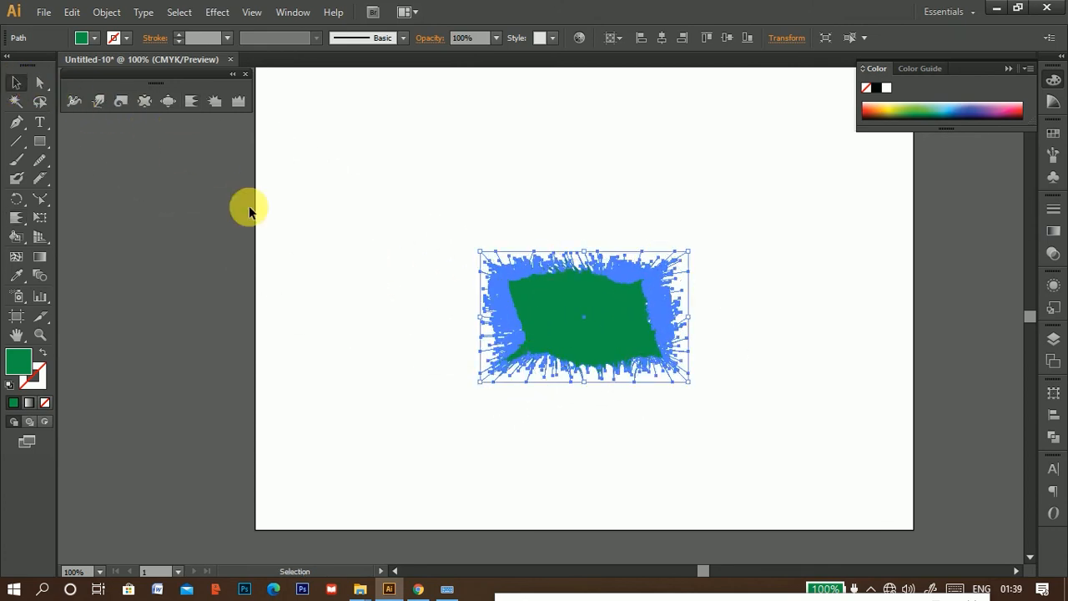
{"action": "left_click", "coordinate": [389, 337]}
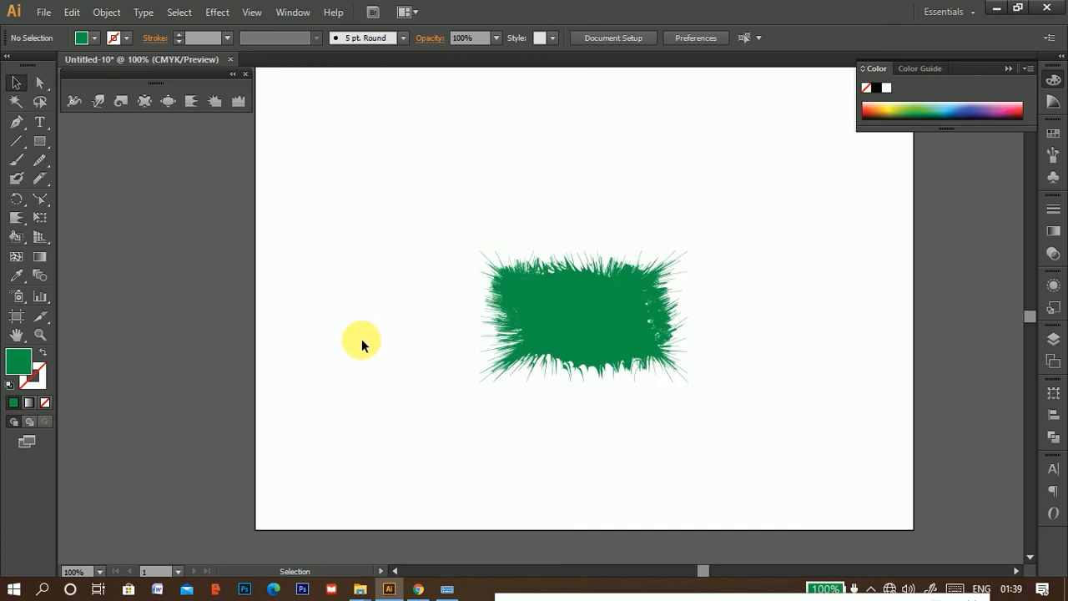
{"action": "scroll", "coordinate": [573, 280], "scroll_direction": "up", "scroll_amount": 4}
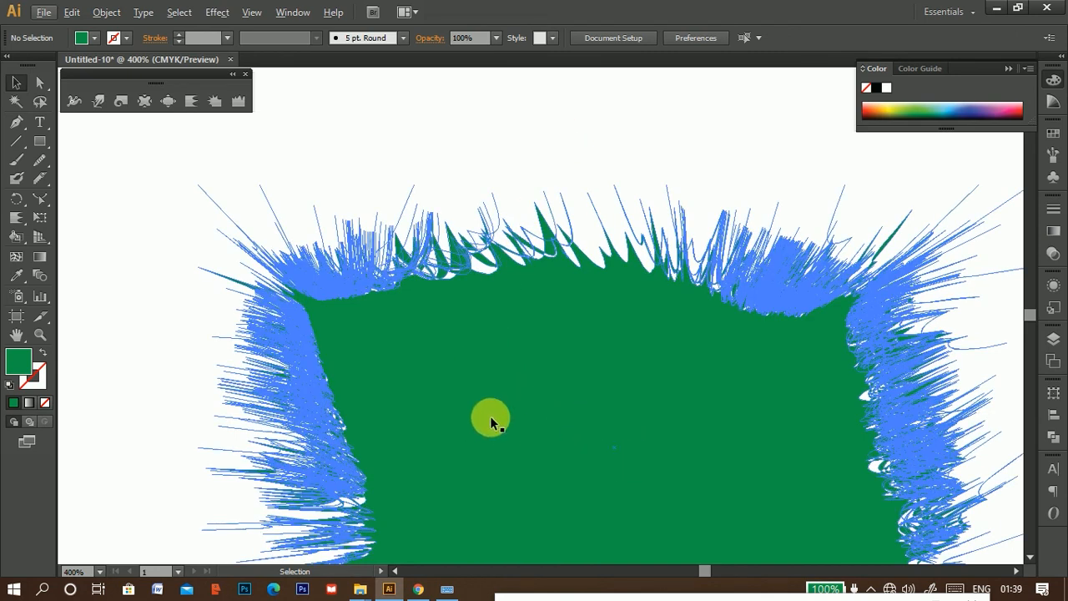
{"action": "scroll", "coordinate": [490, 416], "scroll_direction": "down", "scroll_amount": 2}
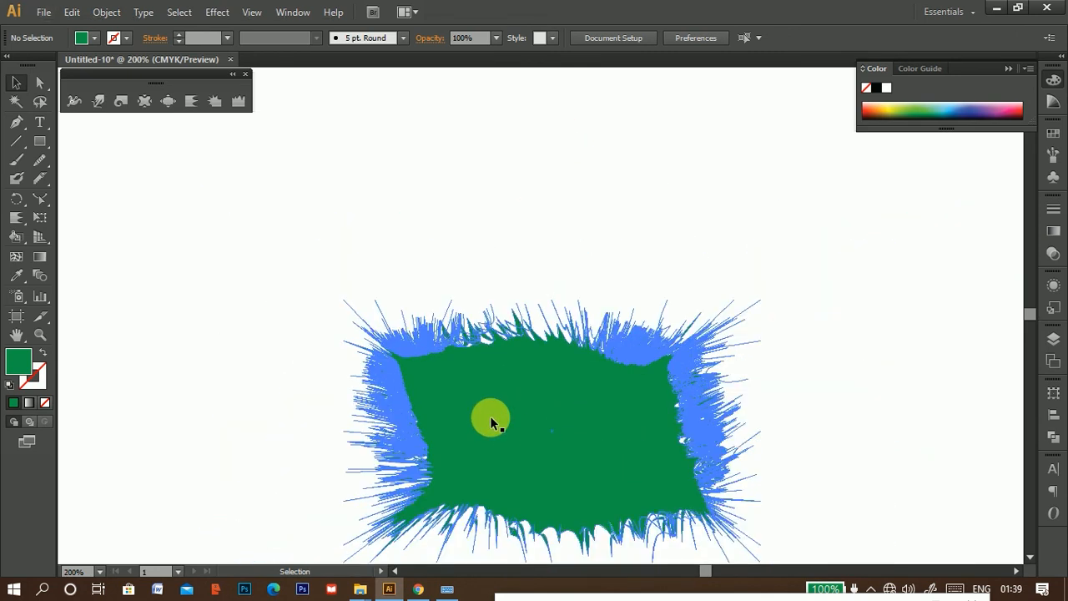
{"action": "left_click_drag", "start_coordinate": [529, 405], "coordinate": [555, 316]}
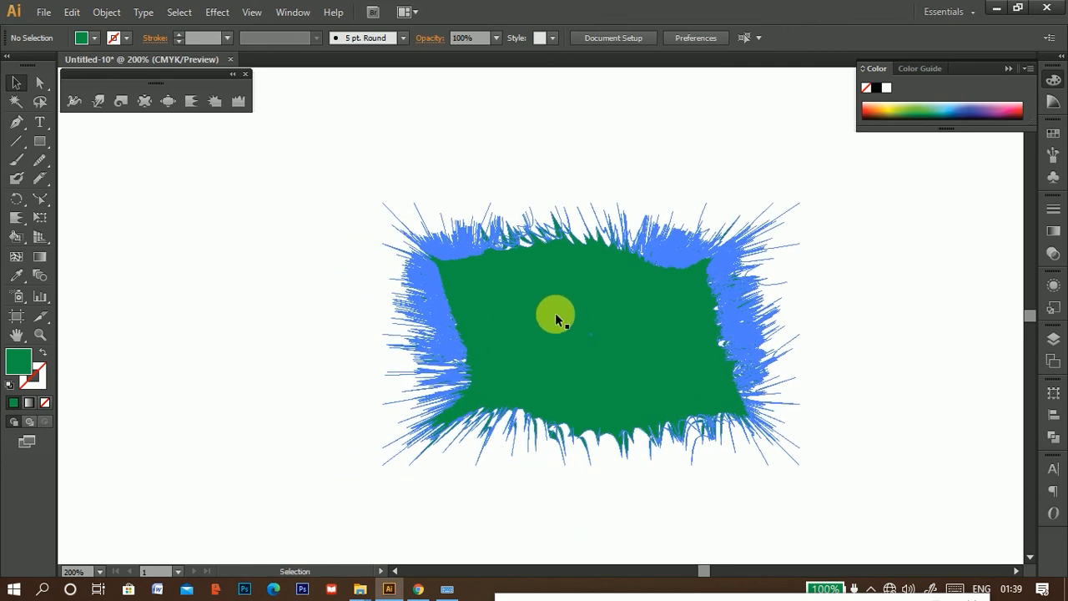
{"action": "double_click", "coordinate": [191, 101]}
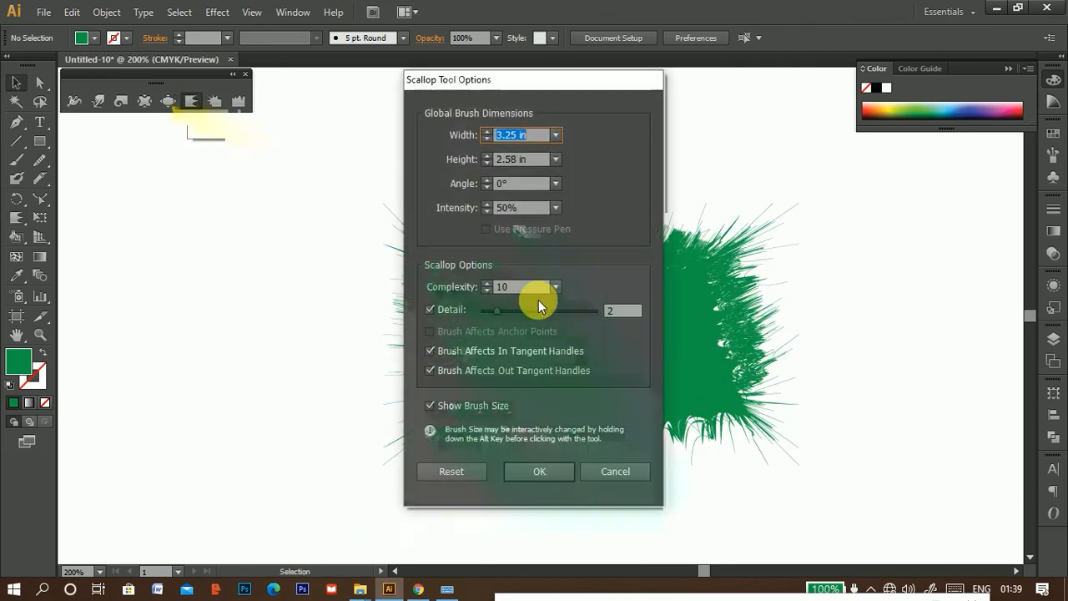
{"action": "left_click", "coordinate": [556, 287]}
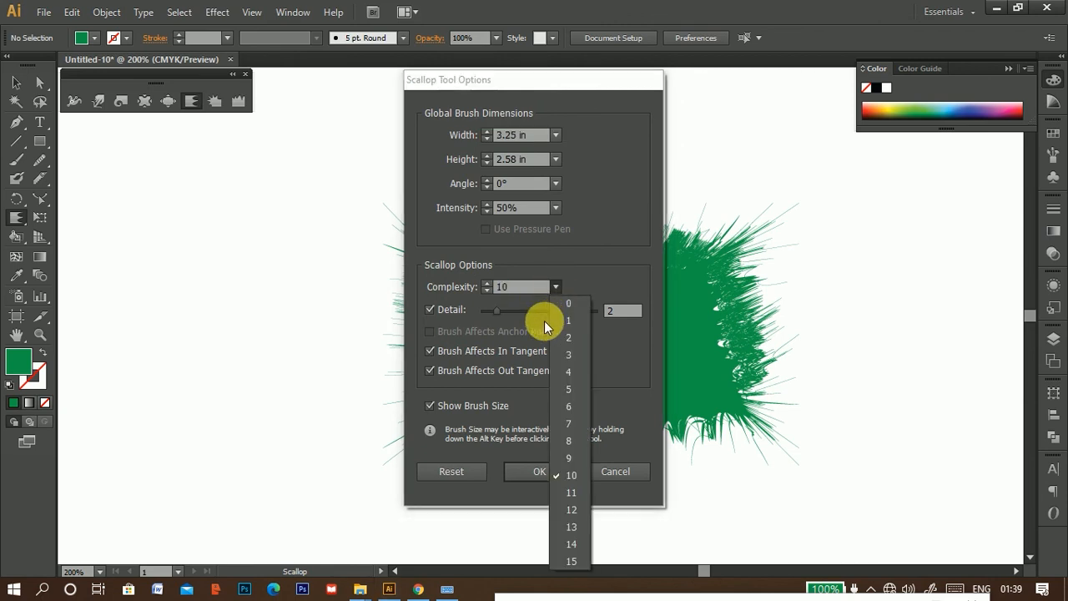
{"action": "left_click", "coordinate": [450, 475]}
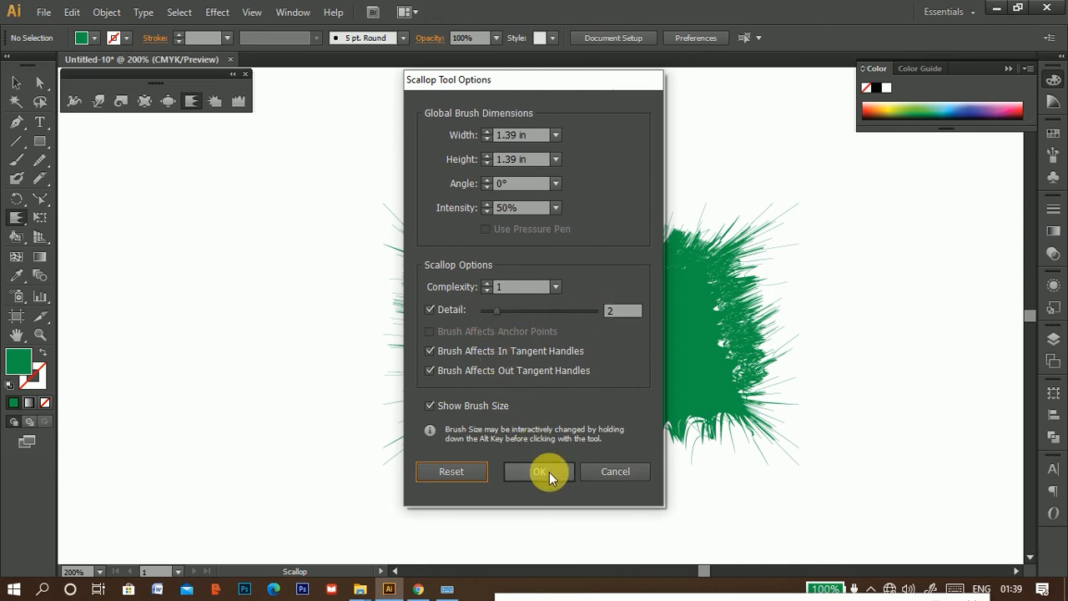
{"action": "left_click", "coordinate": [615, 472]}
{"action": "mouse_move", "coordinate": [622, 325]}
{"action": "left_mouse_down"}
{"action": "mouse_move", "coordinate": [645, 259]}
{"action": "mouse_move", "coordinate": [716, 281]}
{"action": "left_mouse_up"}
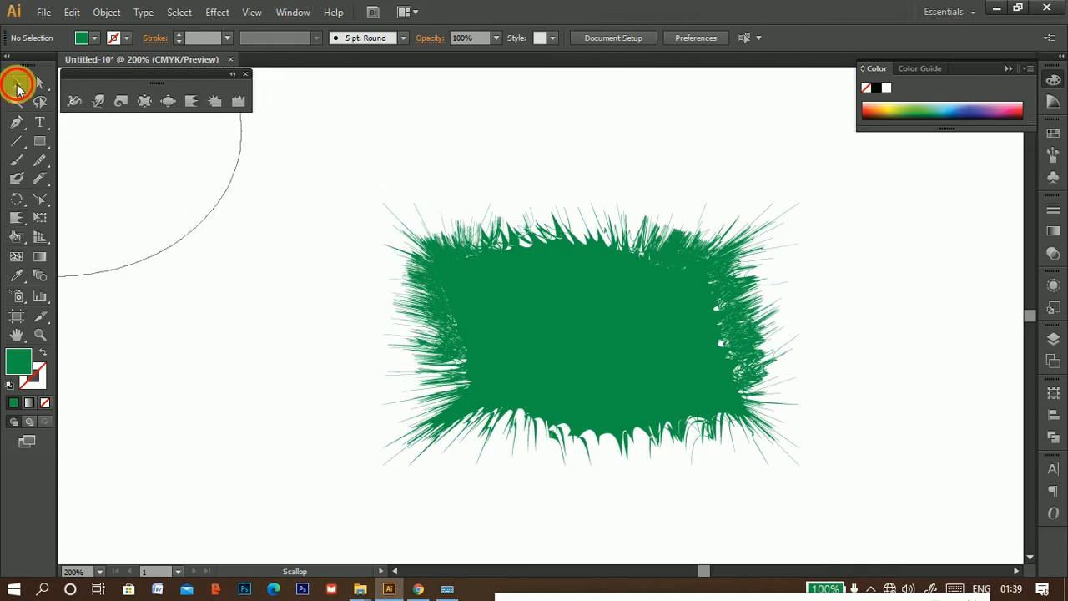
Delete the scalloped green shape and draw a new green rectangle in the lower middle of the artboard
{"action": "left_click", "coordinate": [18, 86]}
{"action": "left_click_drag", "start_coordinate": [525, 353], "coordinate": [571, 359]}
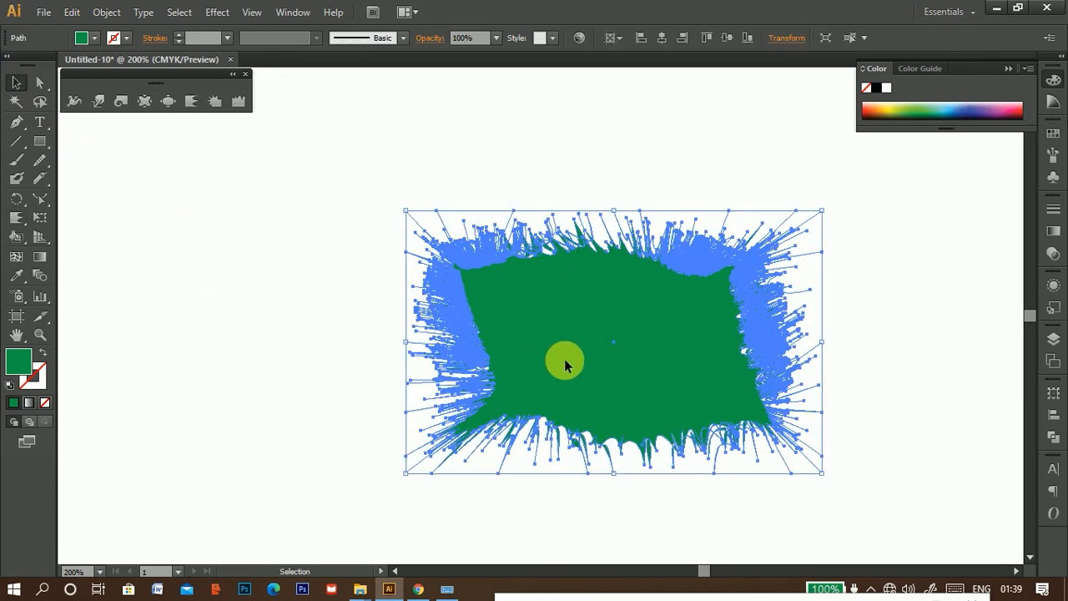
{"action": "key", "text": "Delete"}
{"action": "key", "text": "ctrl+1"}
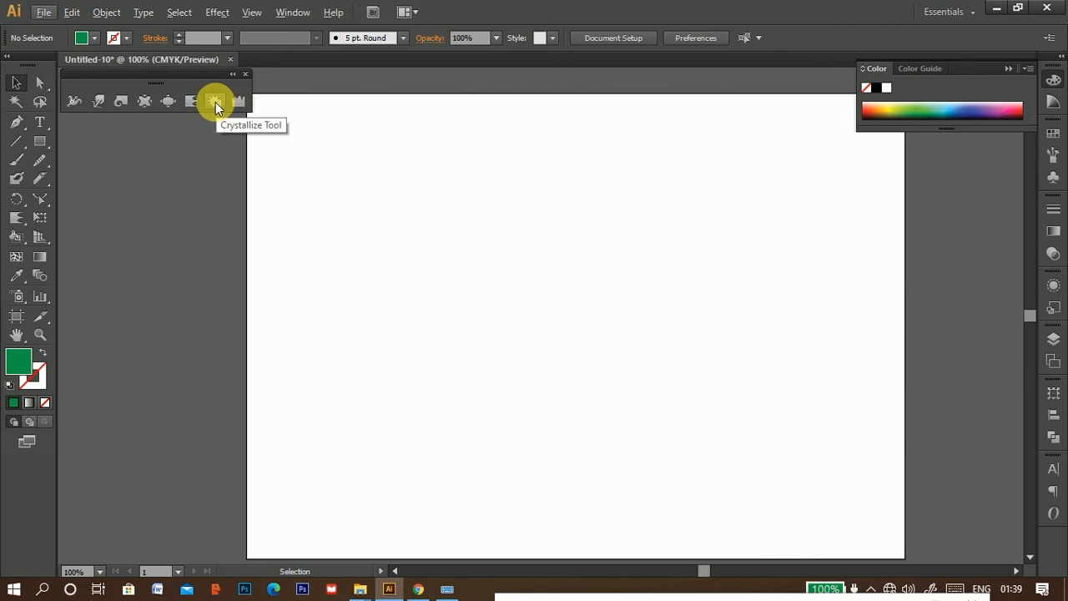
{"action": "left_click", "coordinate": [39, 142]}
{"action": "left_click_drag", "start_coordinate": [426, 294], "coordinate": [686, 440]}
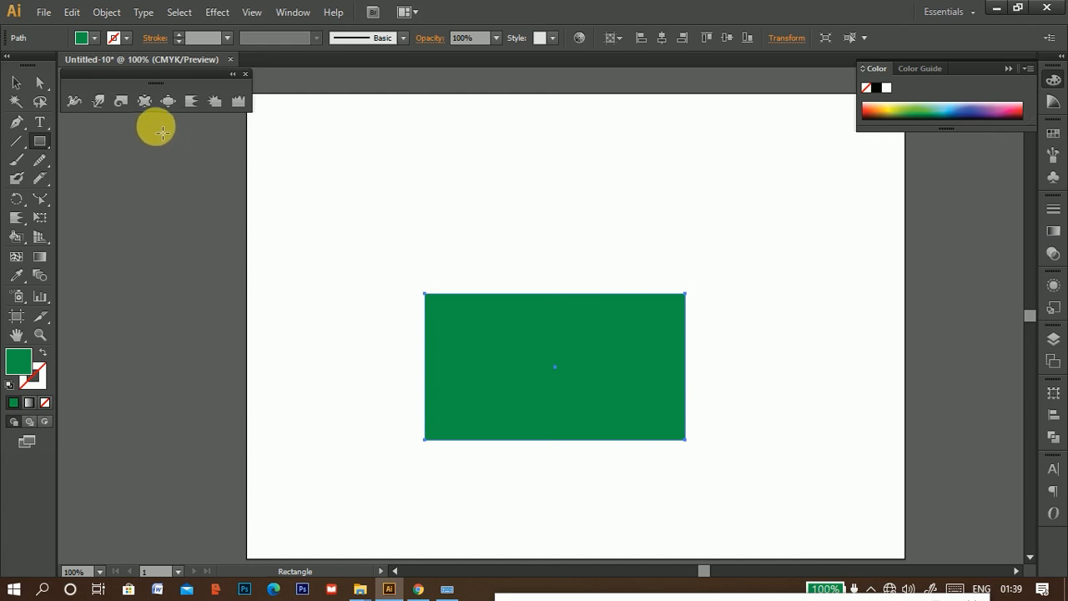
Crystallize the edges of the green rectangle all the way around with the Crystallize tool
{"action": "left_click", "coordinate": [210, 103]}
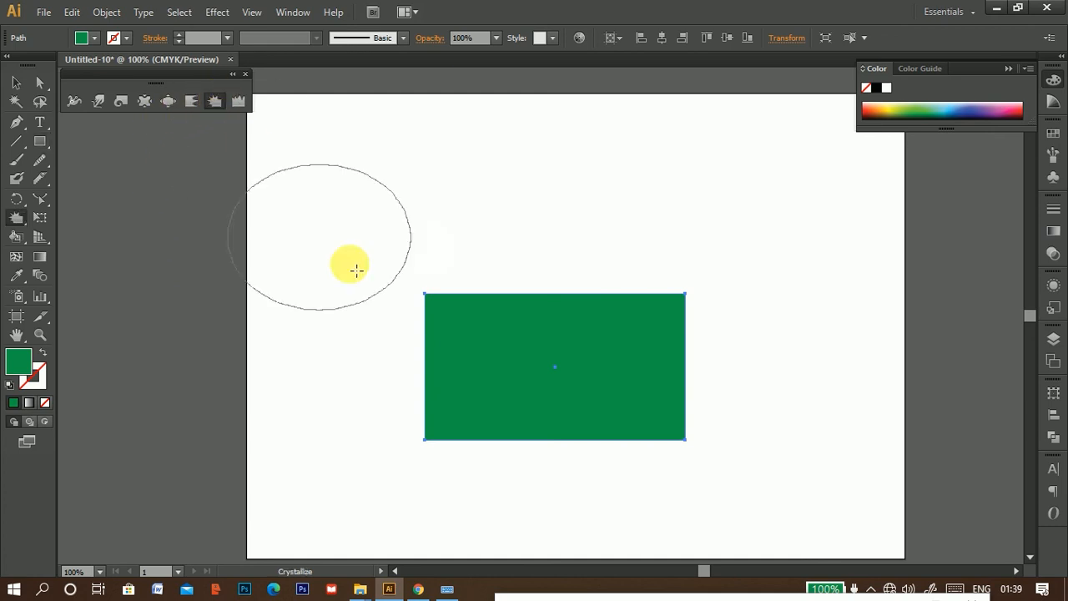
{"action": "left_click", "coordinate": [425, 298]}
{"action": "left_click", "coordinate": [447, 321]}
{"action": "left_click", "coordinate": [669, 313]}
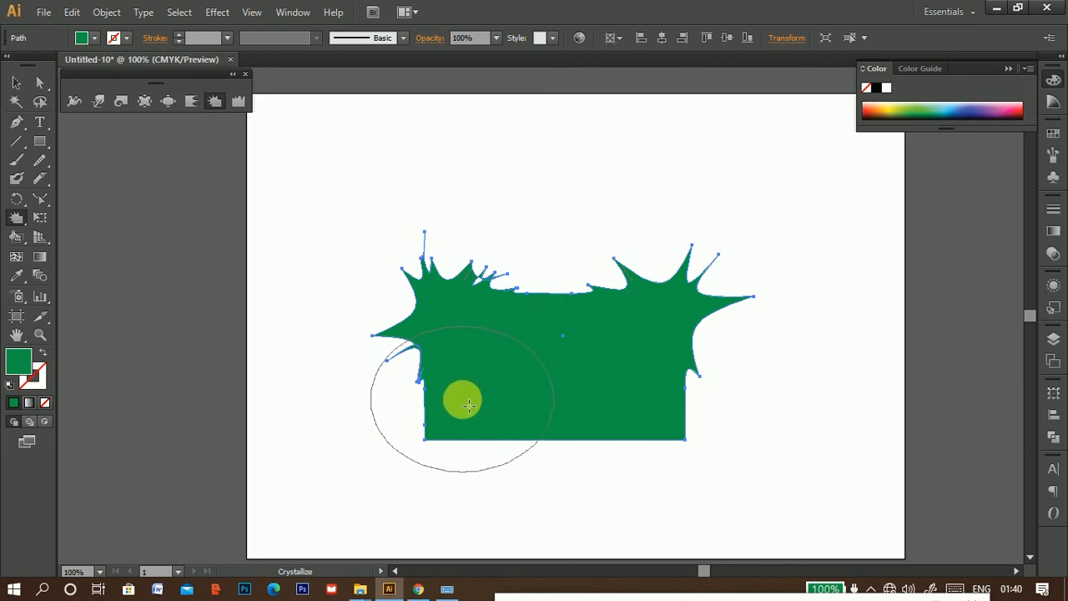
{"action": "mouse_move", "coordinate": [469, 406]}
{"action": "left_mouse_down"}
{"action": "mouse_move", "coordinate": [655, 423]}
{"action": "mouse_move", "coordinate": [556, 303]}
{"action": "left_mouse_up"}
{"action": "mouse_move", "coordinate": [501, 399]}
{"action": "left_mouse_down"}
{"action": "mouse_move", "coordinate": [434, 439]}
{"action": "mouse_move", "coordinate": [685, 418]}
{"action": "mouse_move", "coordinate": [677, 350]}
{"action": "mouse_move", "coordinate": [708, 366]}
{"action": "mouse_move", "coordinate": [426, 332]}
{"action": "mouse_move", "coordinate": [477, 308]}
{"action": "mouse_move", "coordinate": [596, 358]}
{"action": "mouse_move", "coordinate": [490, 371]}
{"action": "mouse_move", "coordinate": [453, 399]}
{"action": "mouse_move", "coordinate": [573, 309]}
{"action": "mouse_move", "coordinate": [666, 320]}
{"action": "mouse_move", "coordinate": [695, 377]}
{"action": "mouse_move", "coordinate": [525, 375]}
{"action": "mouse_move", "coordinate": [420, 345]}
{"action": "mouse_move", "coordinate": [456, 303]}
{"action": "mouse_move", "coordinate": [628, 321]}
{"action": "mouse_move", "coordinate": [558, 317]}
{"action": "mouse_move", "coordinate": [543, 281]}
{"action": "mouse_move", "coordinate": [568, 275]}
{"action": "mouse_move", "coordinate": [644, 293]}
{"action": "mouse_move", "coordinate": [520, 279]}
{"action": "mouse_move", "coordinate": [525, 325]}
{"action": "left_mouse_up"}
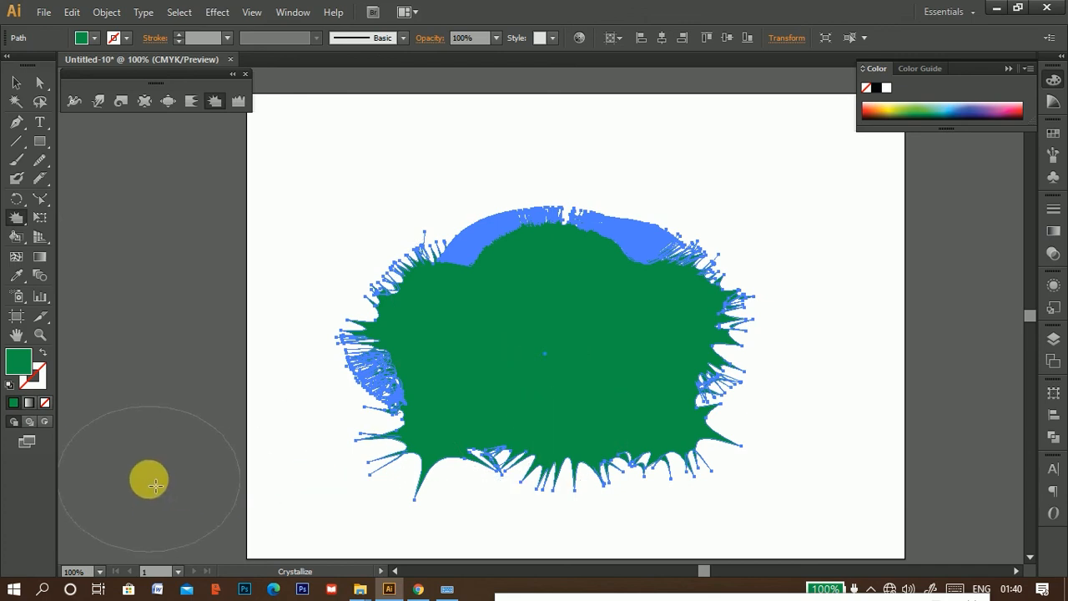
Set the Crystallize tool's complexity to 15 and apply the option
{"action": "double_click", "coordinate": [215, 103]}
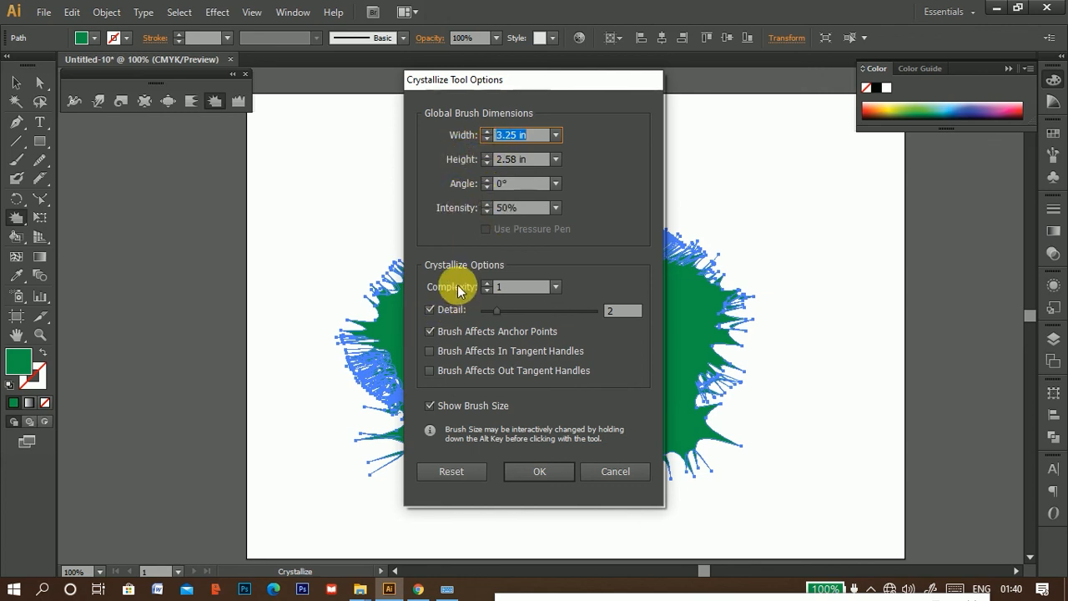
{"action": "left_click", "coordinate": [556, 287]}
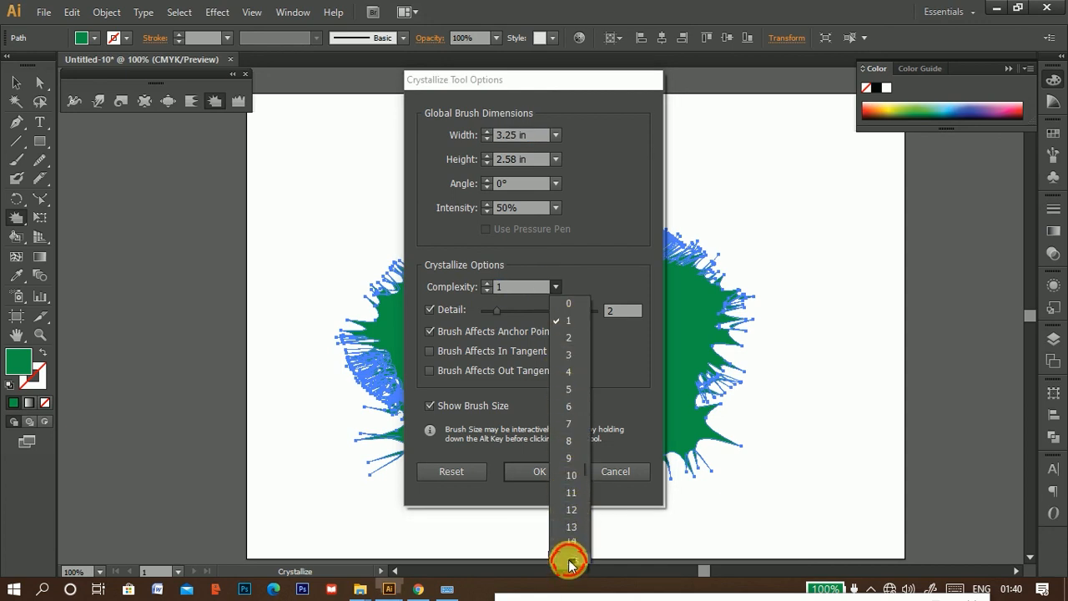
{"action": "left_click", "coordinate": [569, 565]}
{"action": "left_click", "coordinate": [543, 470]}
Replace the crystallized shape with a new green rectangle mid-artboard and crystallize its upper-left corner
{"action": "left_click", "coordinate": [17, 82]}
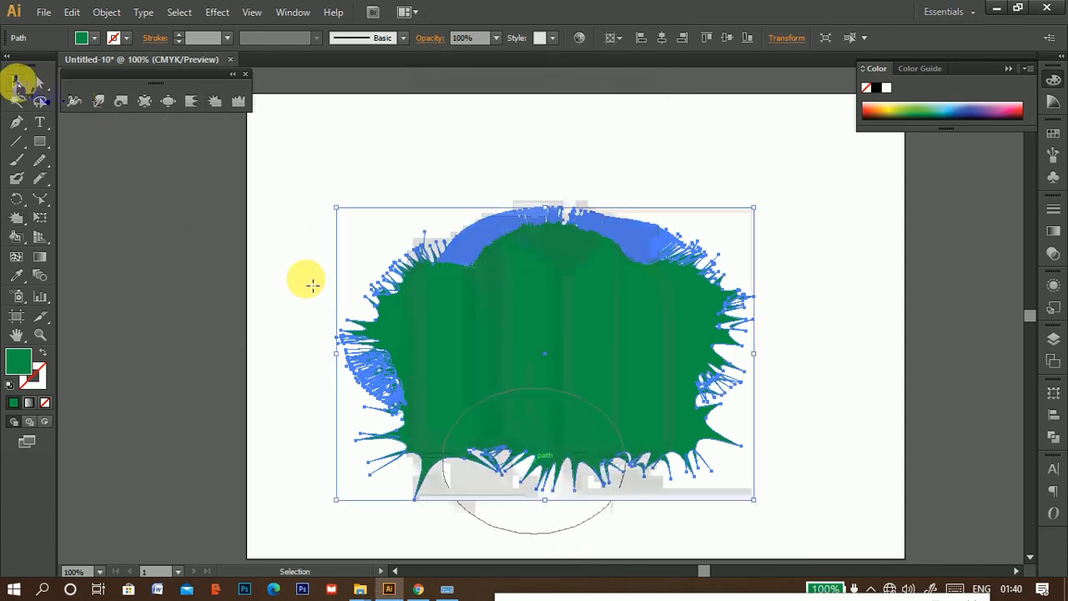
{"action": "key", "text": "Delete"}
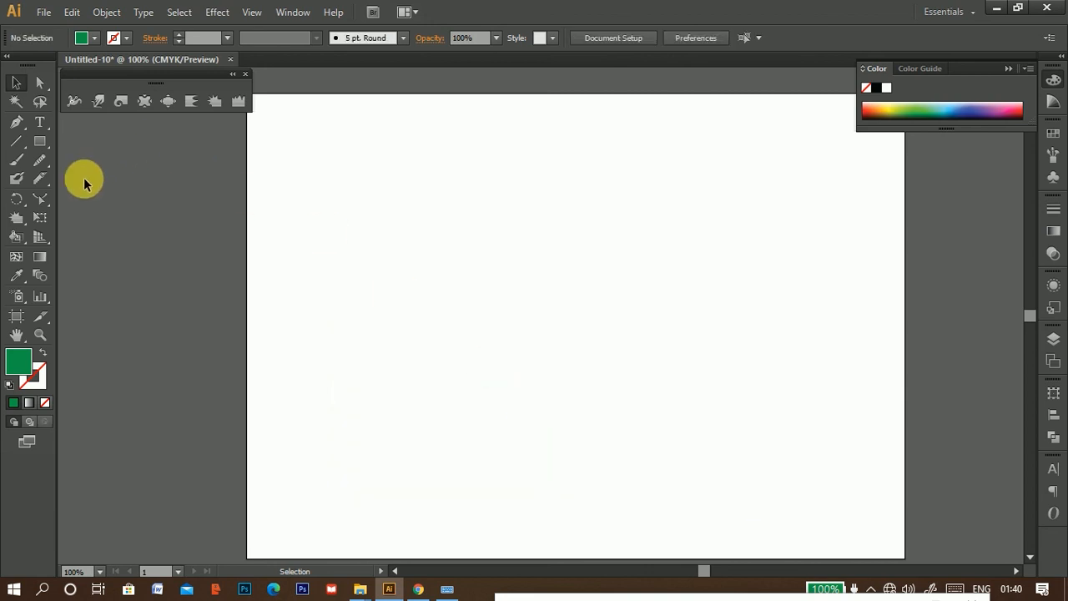
{"action": "left_click_drag", "start_coordinate": [393, 264], "coordinate": [683, 440]}
{"action": "left_click", "coordinate": [215, 101]}
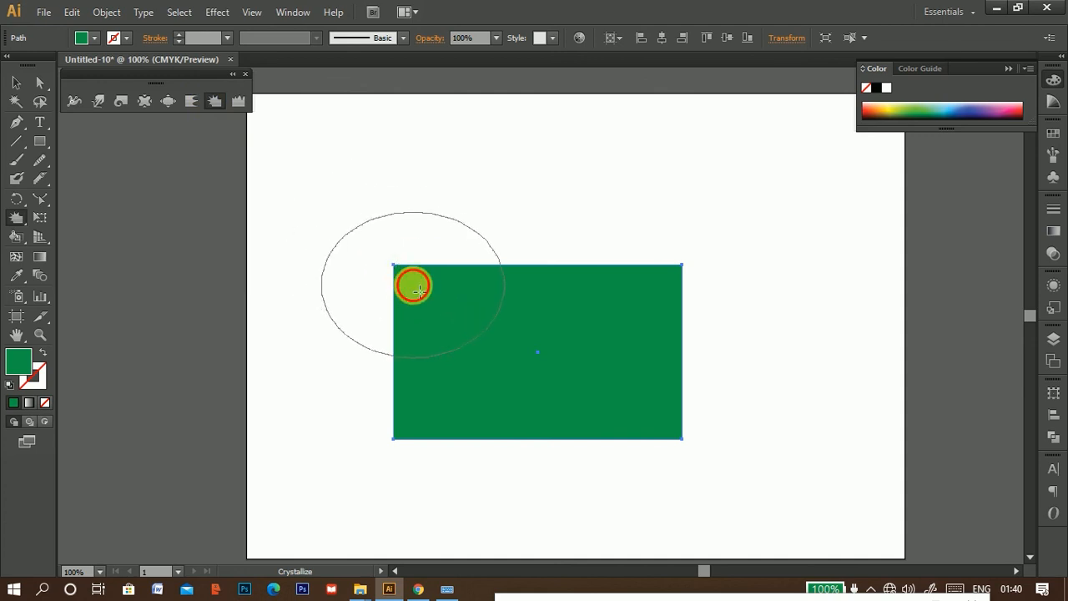
{"action": "left_click_drag", "start_coordinate": [418, 288], "coordinate": [412, 286]}
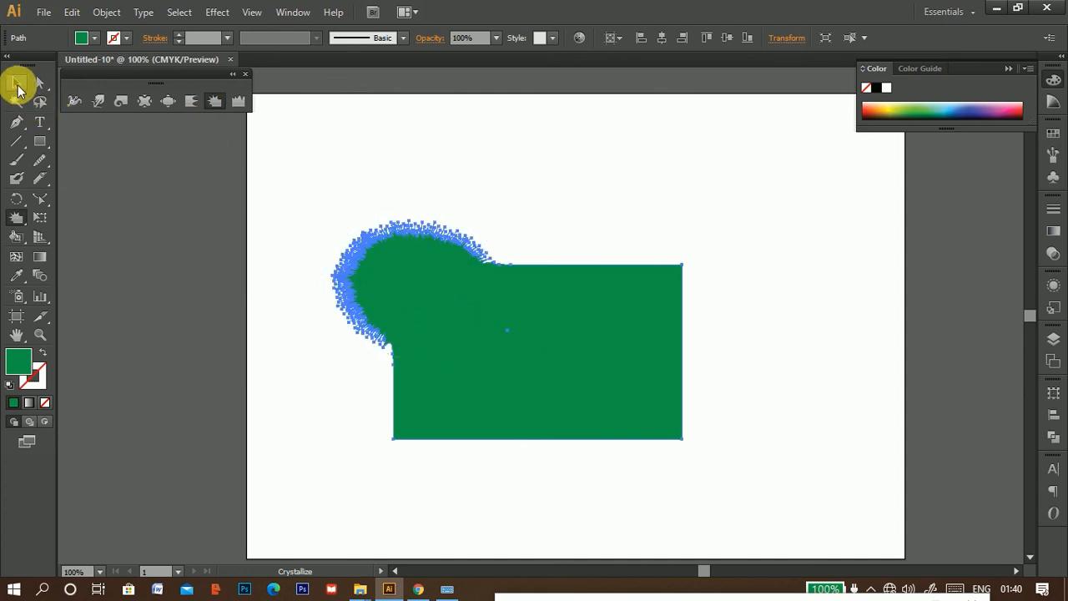
Reset the Crystallize tool options to their defaults and crystallize the rectangle's upper-right corner
{"action": "double_click", "coordinate": [219, 103]}
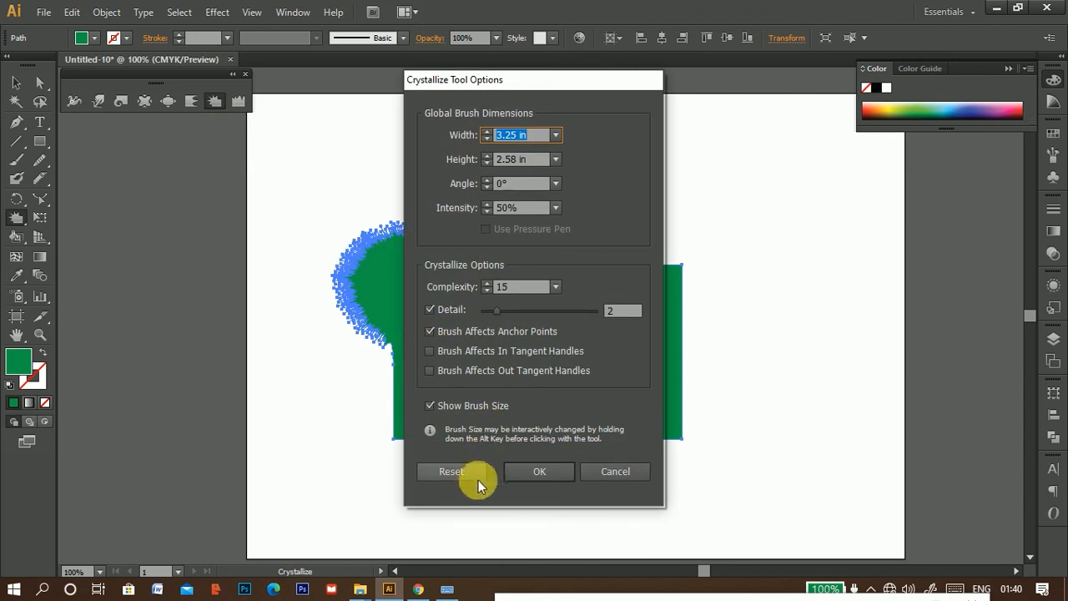
{"action": "left_click", "coordinate": [546, 472]}
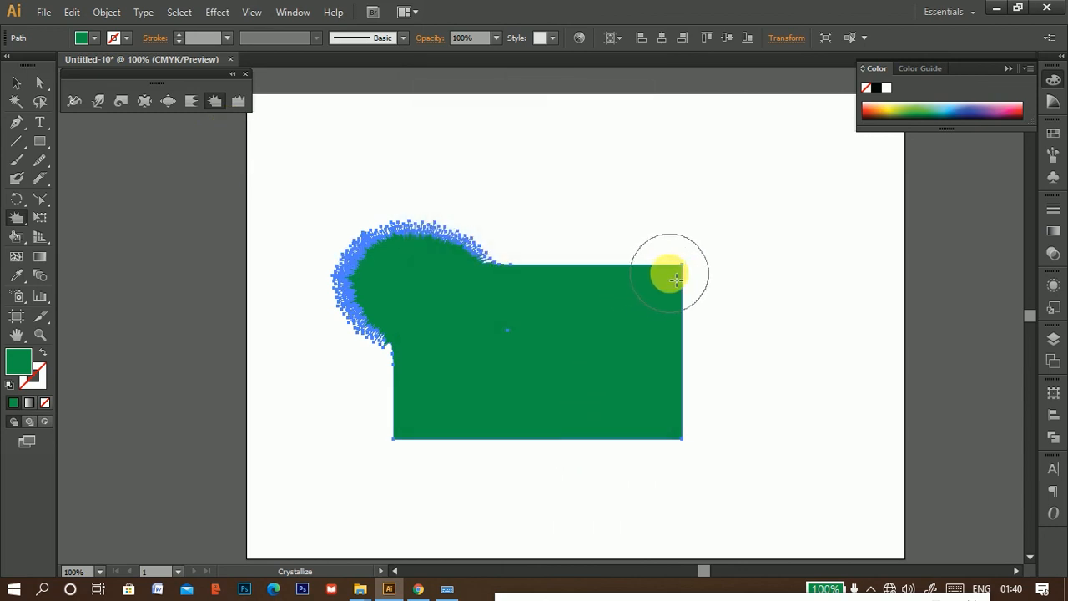
{"action": "left_click_drag", "start_coordinate": [676, 278], "coordinate": [670, 275]}
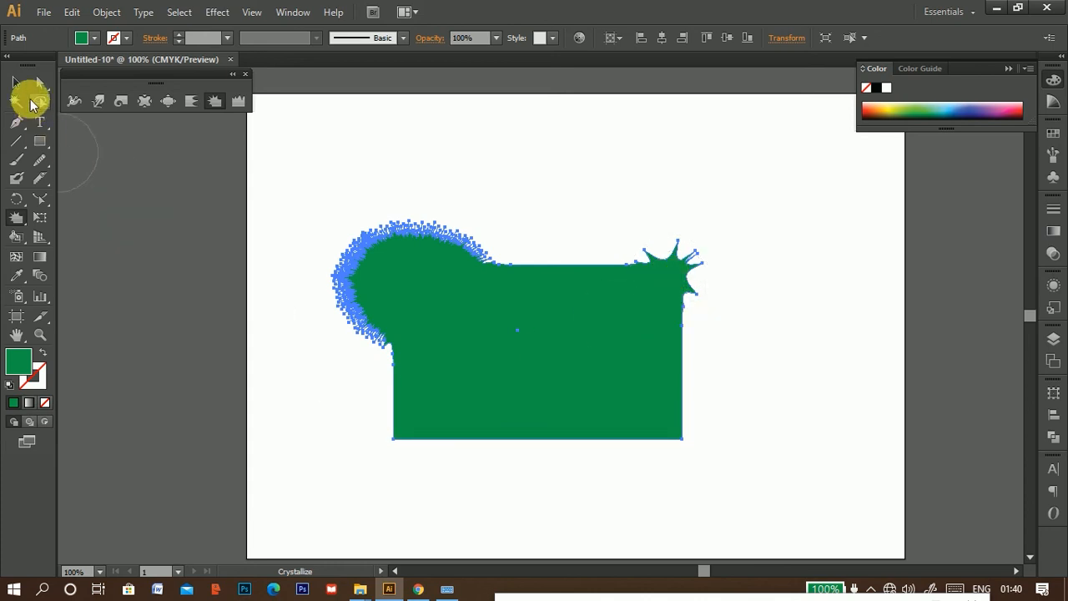
Deselect the green shape and examine its crystallized corners up close
{"action": "left_click", "coordinate": [17, 82]}
{"action": "left_click", "coordinate": [448, 149]}
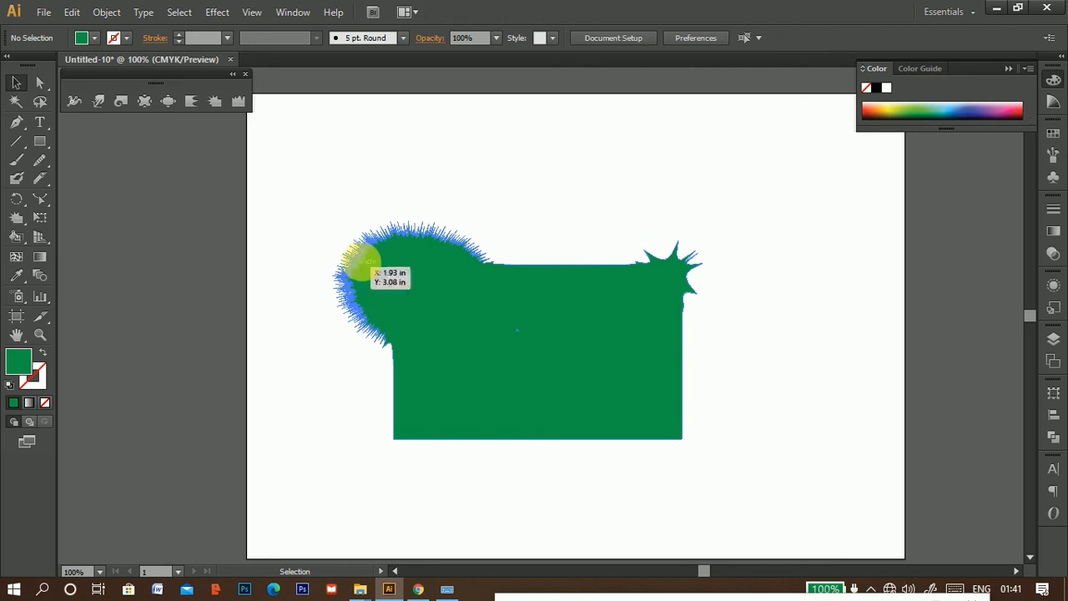
{"action": "scroll", "coordinate": [370, 250], "scroll_direction": "up", "scroll_amount": 4}
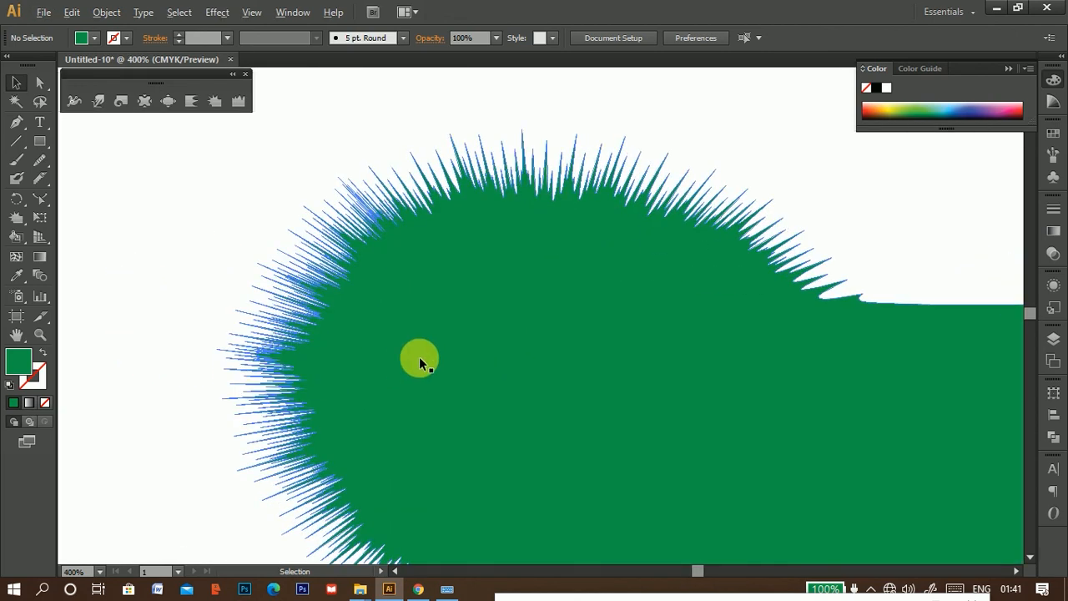
{"action": "scroll", "coordinate": [419, 357], "scroll_direction": "down", "scroll_amount": 3}
{"action": "left_click_drag", "start_coordinate": [525, 364], "coordinate": [419, 250]}
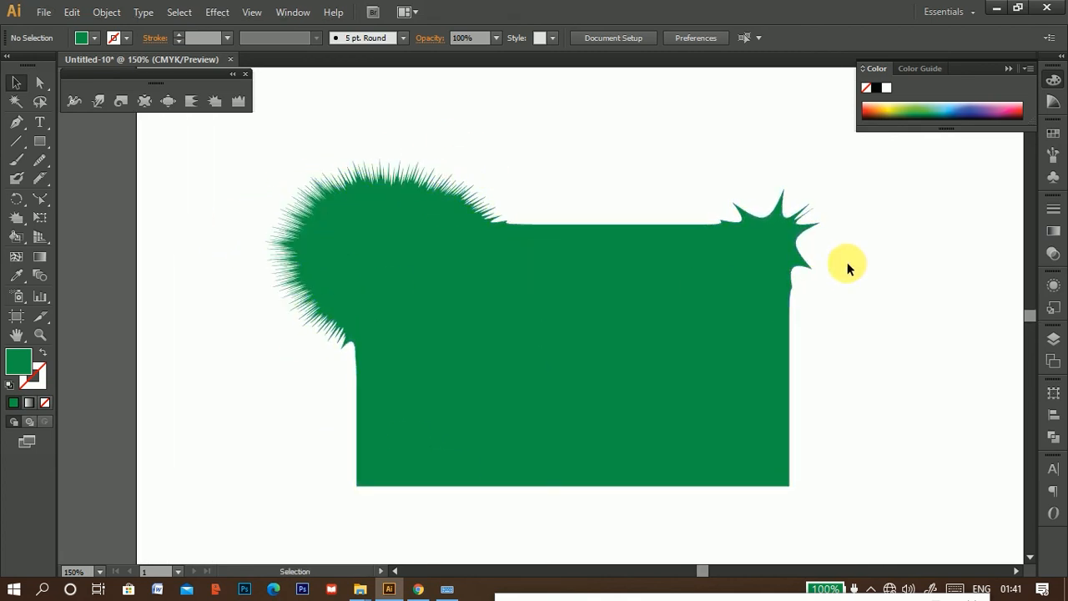
Delete the crystallized shape and draw a wide green rectangle in the middle of the artboard
{"action": "left_click_drag", "start_coordinate": [685, 306], "coordinate": [682, 318]}
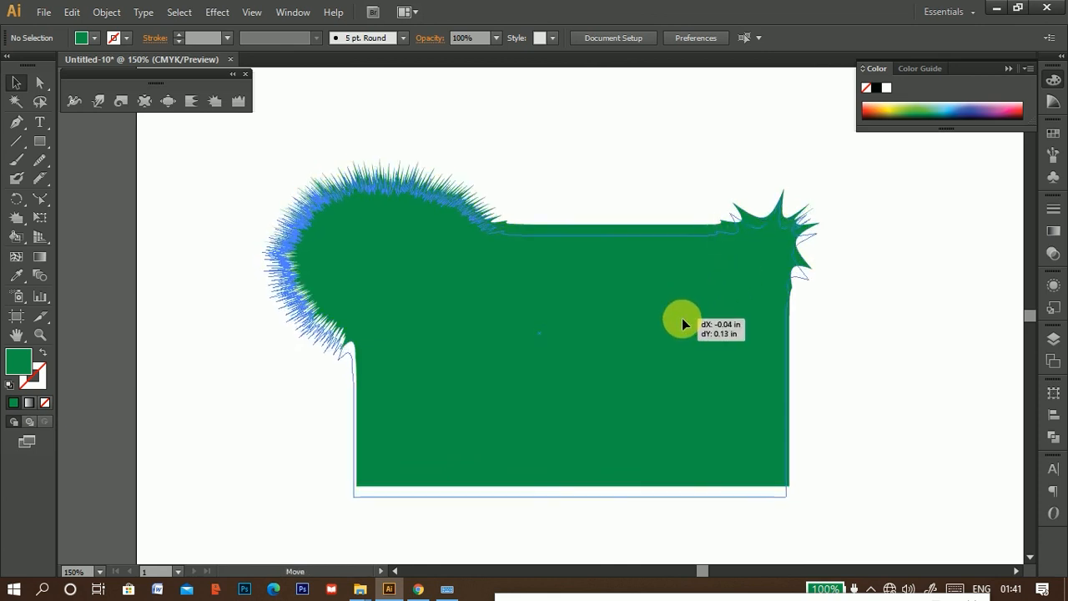
{"action": "key", "text": "Delete"}
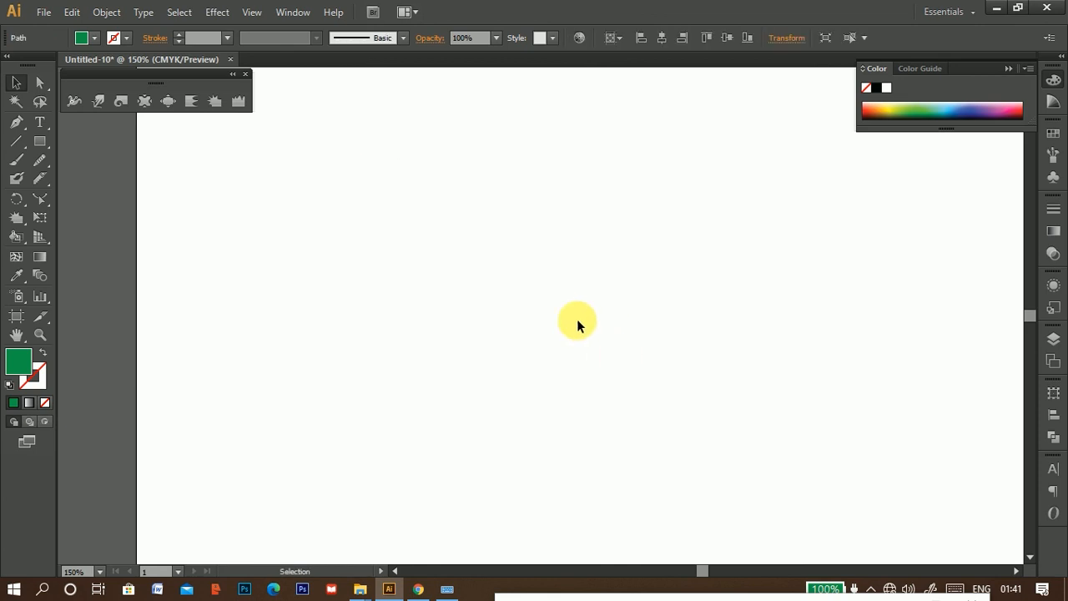
{"action": "left_click_drag", "start_coordinate": [39, 142], "coordinate": [86, 143]}
{"action": "mouse_move", "coordinate": [372, 248]}
{"action": "left_mouse_down"}
{"action": "mouse_move", "coordinate": [577, 357]}
{"action": "mouse_move", "coordinate": [769, 428]}
{"action": "left_mouse_up"}
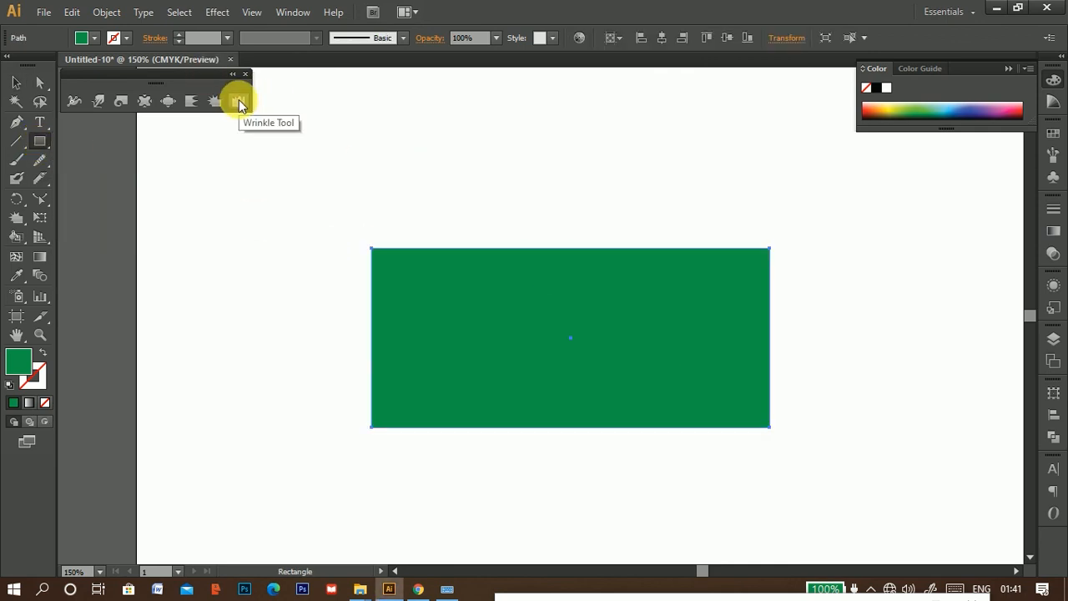
Distort the green rectangle's outline with the Wrinkle tool, going along its upper, lower and side edges
{"action": "left_click", "coordinate": [239, 100]}
{"action": "left_click_drag", "start_coordinate": [388, 252], "coordinate": [756, 253]}
{"action": "mouse_move", "coordinate": [736, 388]}
{"action": "left_mouse_down"}
{"action": "mouse_move", "coordinate": [716, 412]}
{"action": "mouse_move", "coordinate": [350, 429]}
{"action": "left_mouse_up"}
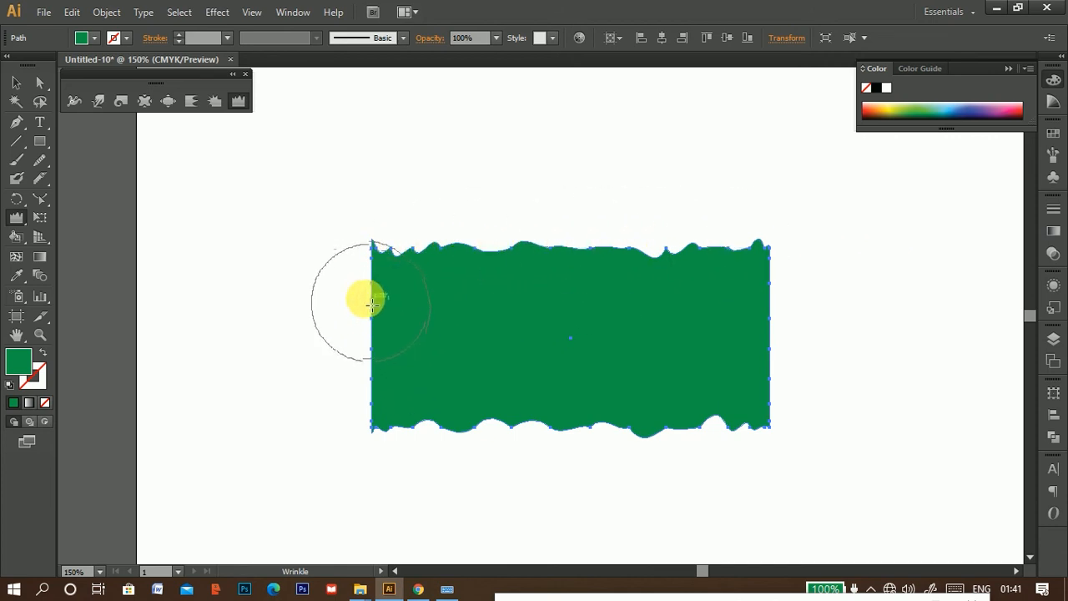
{"action": "mouse_move", "coordinate": [752, 309]}
{"action": "left_mouse_down"}
{"action": "mouse_move", "coordinate": [777, 281]}
{"action": "mouse_move", "coordinate": [667, 490]}
{"action": "left_mouse_up"}
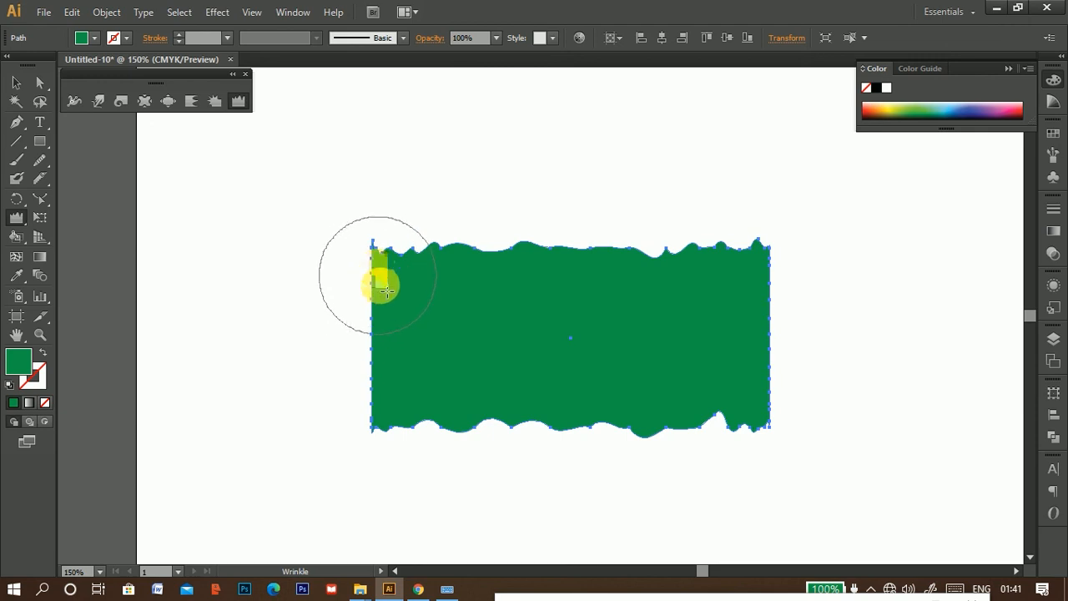
Set the Wrinkle tool's horizontal value to 100% and wrinkle the rectangle's edges on all sides
{"action": "double_click", "coordinate": [237, 102]}
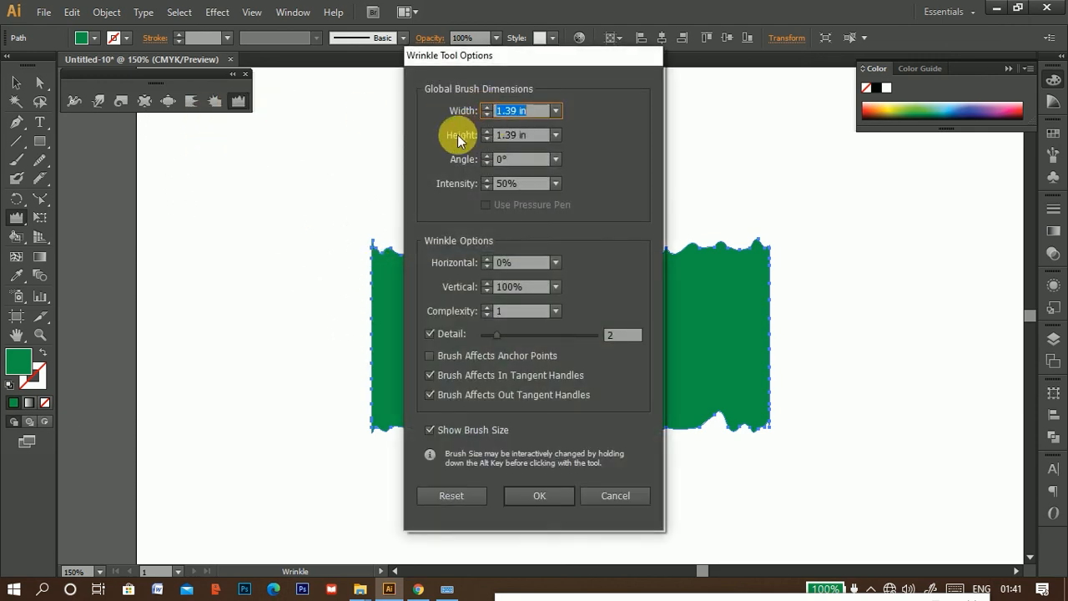
{"action": "left_click", "coordinate": [556, 264]}
{"action": "left_click", "coordinate": [581, 456]}
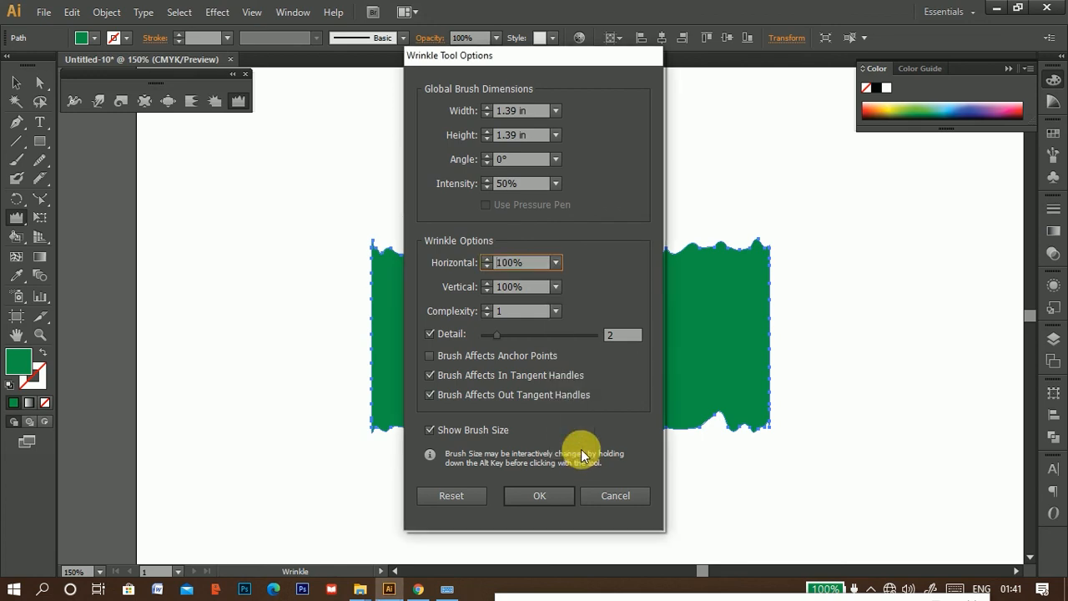
{"action": "left_click", "coordinate": [543, 495]}
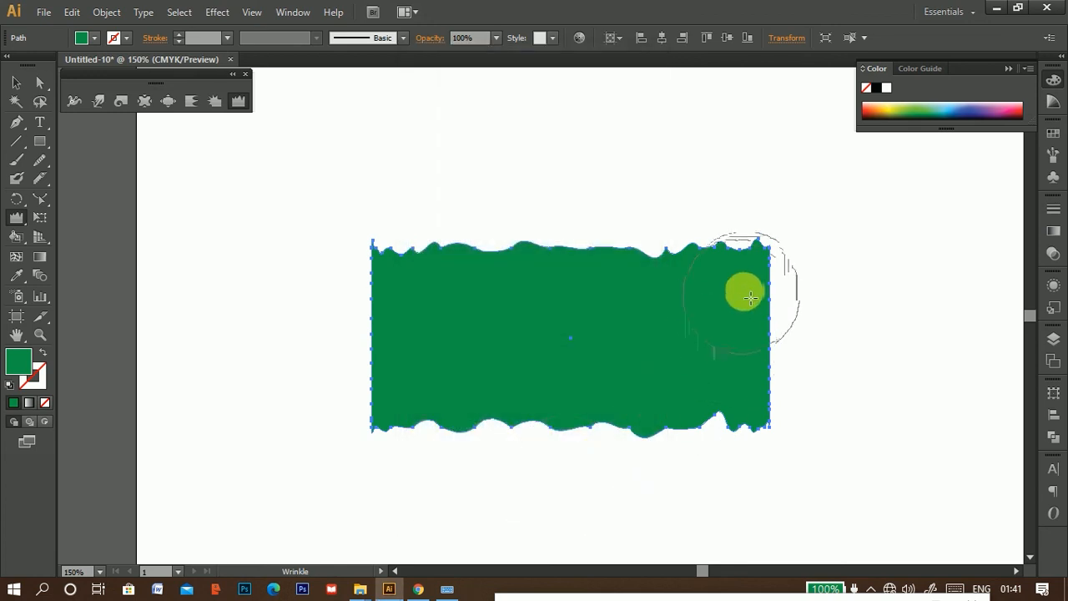
{"action": "left_click_drag", "start_coordinate": [754, 300], "coordinate": [775, 372]}
{"action": "mouse_move", "coordinate": [555, 368]}
{"action": "left_mouse_down"}
{"action": "mouse_move", "coordinate": [406, 290]}
{"action": "mouse_move", "coordinate": [378, 354]}
{"action": "mouse_move", "coordinate": [372, 448]}
{"action": "mouse_move", "coordinate": [524, 475]}
{"action": "mouse_move", "coordinate": [509, 472]}
{"action": "mouse_move", "coordinate": [571, 437]}
{"action": "mouse_move", "coordinate": [633, 434]}
{"action": "mouse_move", "coordinate": [630, 418]}
{"action": "mouse_move", "coordinate": [424, 418]}
{"action": "mouse_move", "coordinate": [434, 295]}
{"action": "mouse_move", "coordinate": [457, 261]}
{"action": "mouse_move", "coordinate": [615, 259]}
{"action": "mouse_move", "coordinate": [700, 244]}
{"action": "mouse_move", "coordinate": [694, 267]}
{"action": "mouse_move", "coordinate": [375, 269]}
{"action": "mouse_move", "coordinate": [701, 242]}
{"action": "left_mouse_up"}
Delete the wrinkled shape and draw a new wide green rectangle in its place
{"action": "left_click", "coordinate": [16, 83]}
{"action": "left_click", "coordinate": [424, 376]}
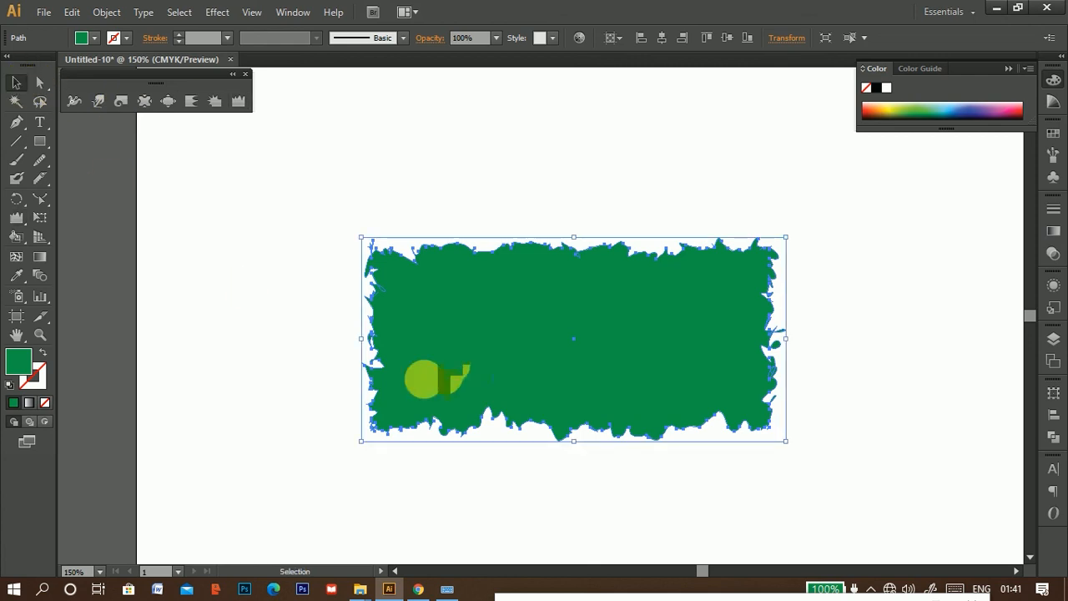
{"action": "key", "text": "Delete"}
{"action": "left_click", "coordinate": [40, 141]}
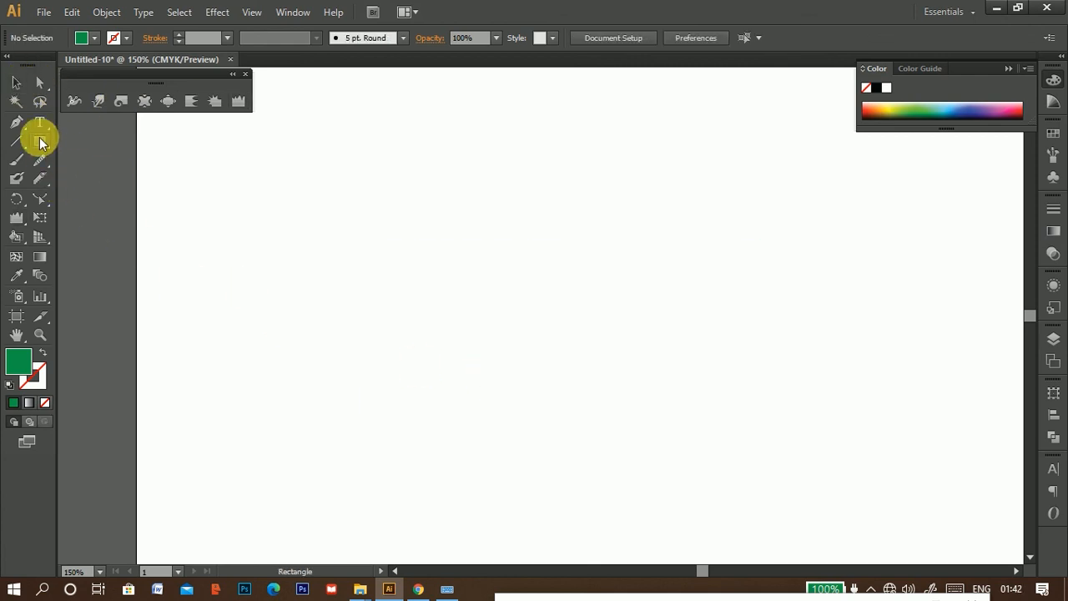
{"action": "mouse_move", "coordinate": [325, 240]}
{"action": "left_mouse_down"}
{"action": "mouse_move", "coordinate": [447, 339]}
{"action": "mouse_move", "coordinate": [658, 413]}
{"action": "mouse_move", "coordinate": [697, 404]}
{"action": "left_mouse_up"}
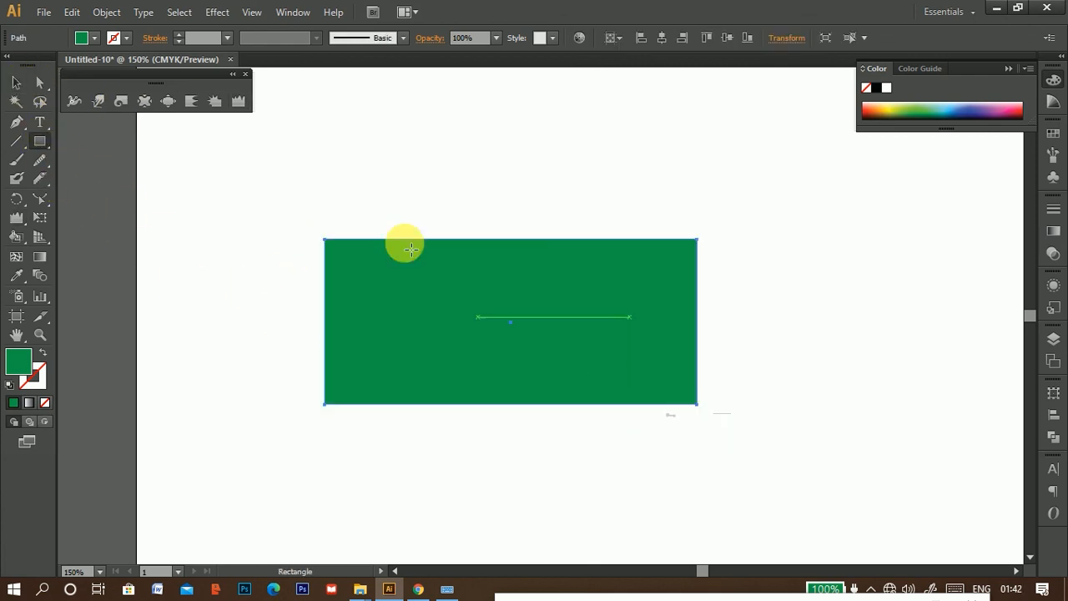
Set the Wrinkle tool's complexity to 15 and apply the option
{"action": "double_click", "coordinate": [236, 101]}
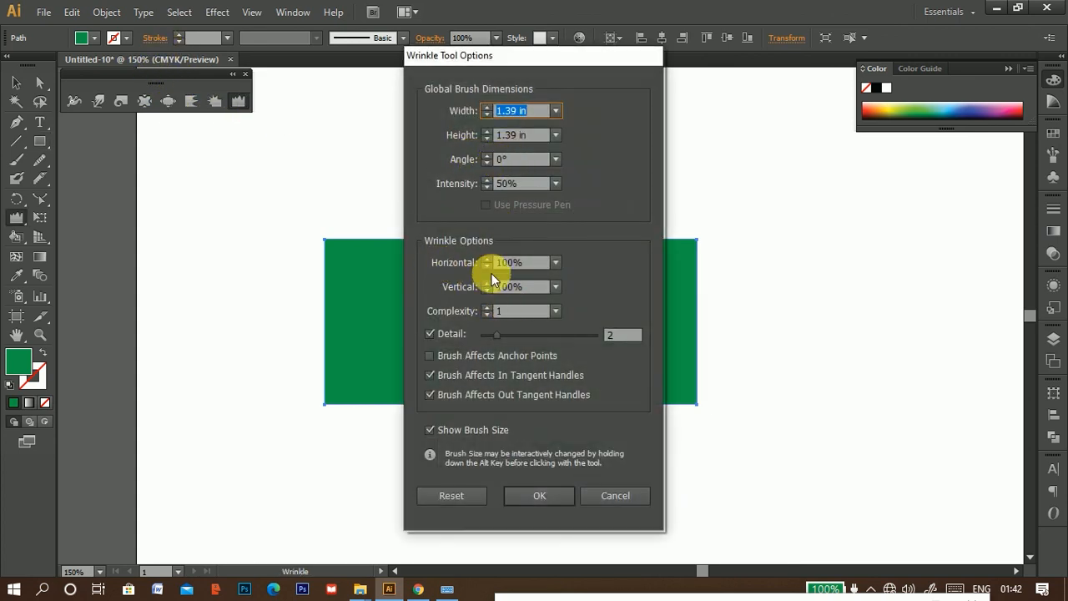
{"action": "left_click", "coordinate": [555, 312]}
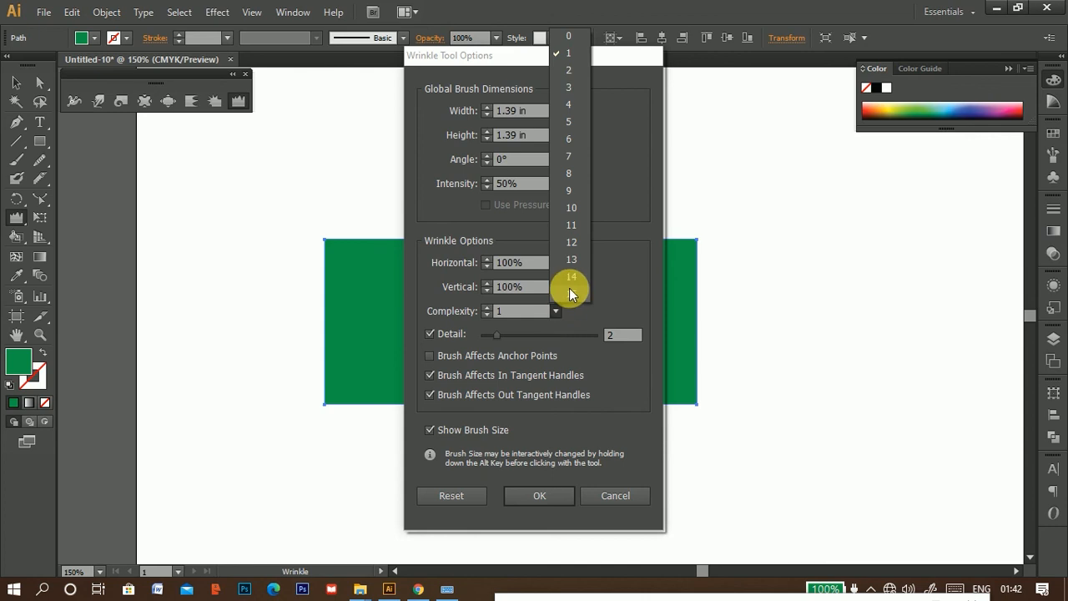
{"action": "left_click", "coordinate": [569, 288]}
{"action": "left_click", "coordinate": [551, 497]}
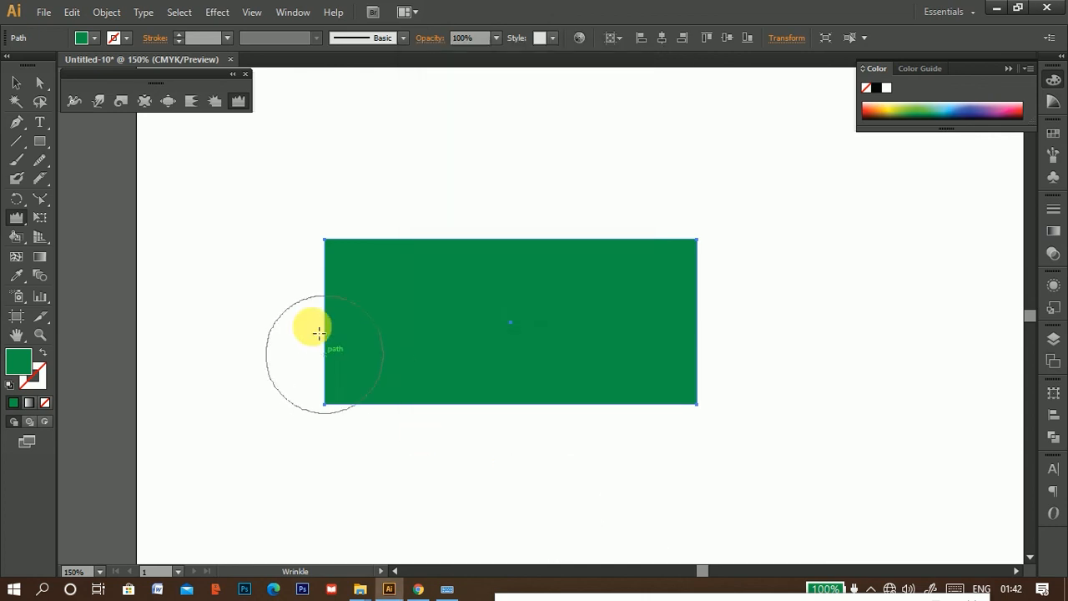
Wrinkle all the edges of the new green rectangle into a dense, ragged outline
{"action": "mouse_move", "coordinate": [329, 250]}
{"action": "left_mouse_down"}
{"action": "mouse_move", "coordinate": [344, 380]}
{"action": "mouse_move", "coordinate": [456, 413]}
{"action": "mouse_move", "coordinate": [645, 402]}
{"action": "mouse_move", "coordinate": [686, 262]}
{"action": "mouse_move", "coordinate": [464, 250]}
{"action": "mouse_move", "coordinate": [344, 260]}
{"action": "left_mouse_up"}
{"action": "mouse_move", "coordinate": [399, 377]}
{"action": "left_mouse_down"}
{"action": "mouse_move", "coordinate": [529, 390]}
{"action": "mouse_move", "coordinate": [690, 291]}
{"action": "mouse_move", "coordinate": [582, 243]}
{"action": "mouse_move", "coordinate": [331, 262]}
{"action": "mouse_move", "coordinate": [343, 364]}
{"action": "mouse_move", "coordinate": [229, 324]}
{"action": "left_mouse_up"}
{"action": "left_click", "coordinate": [15, 84]}
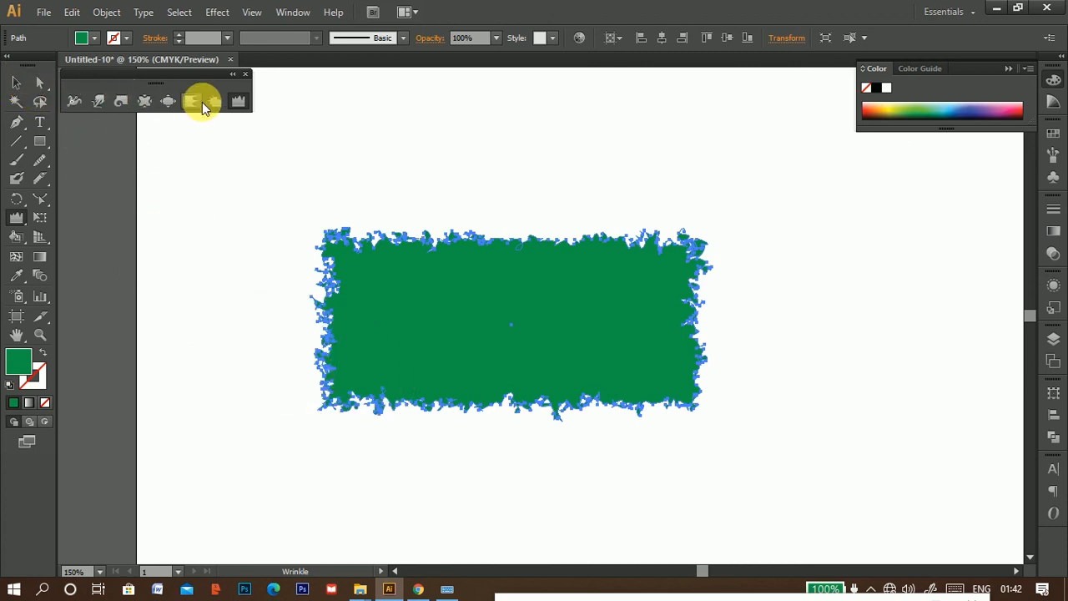
Reset the Wrinkle tool options to their defaults, set the horizontal value to 100% and apply
{"action": "double_click", "coordinate": [239, 102]}
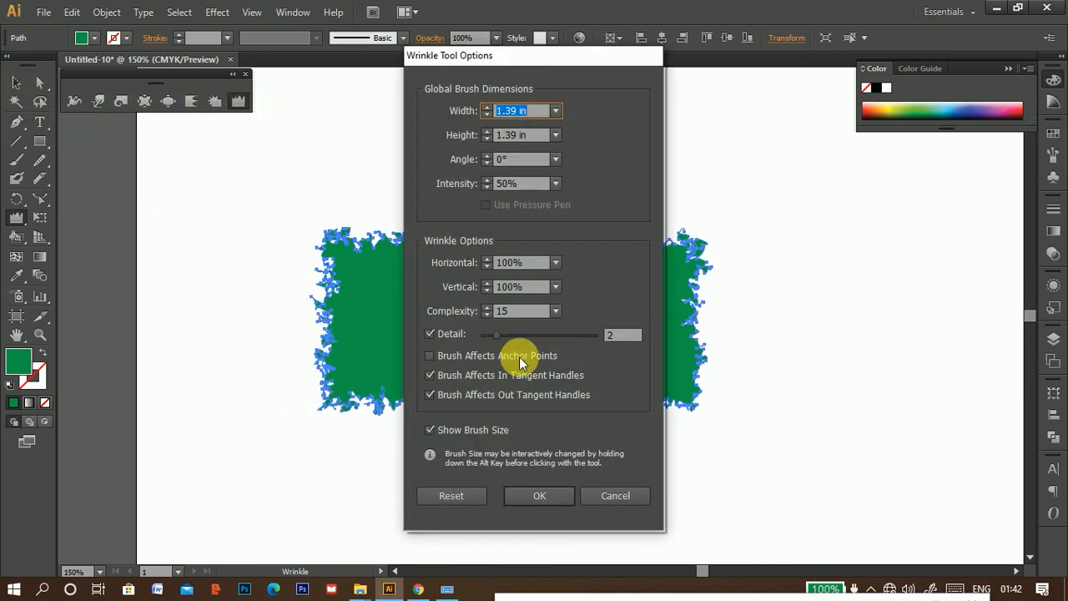
{"action": "left_click", "coordinate": [460, 499]}
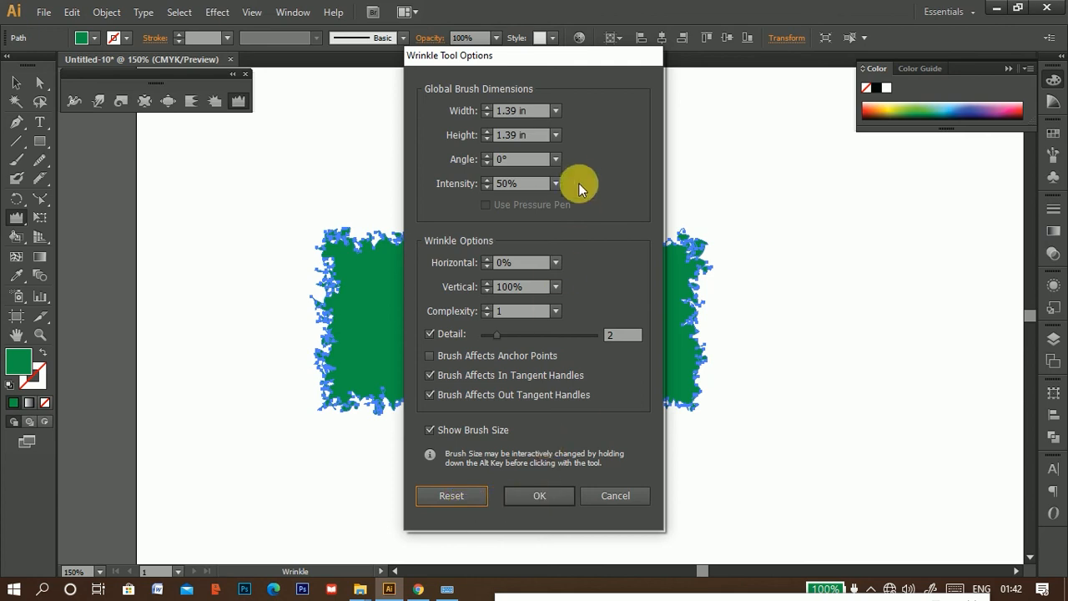
{"action": "left_click", "coordinate": [554, 262]}
{"action": "left_click", "coordinate": [574, 452]}
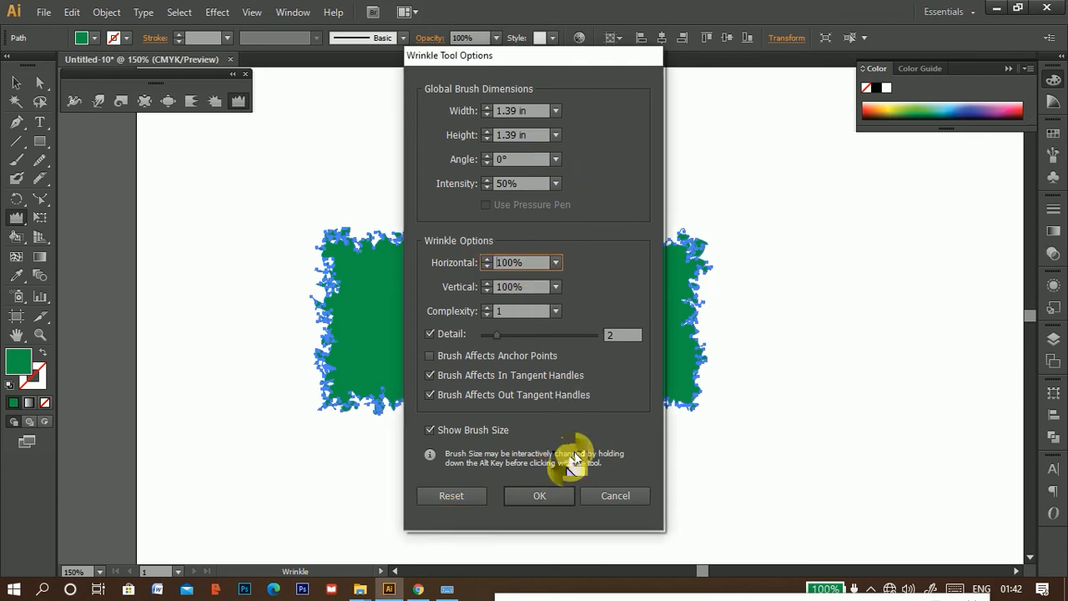
{"action": "left_click", "coordinate": [540, 496]}
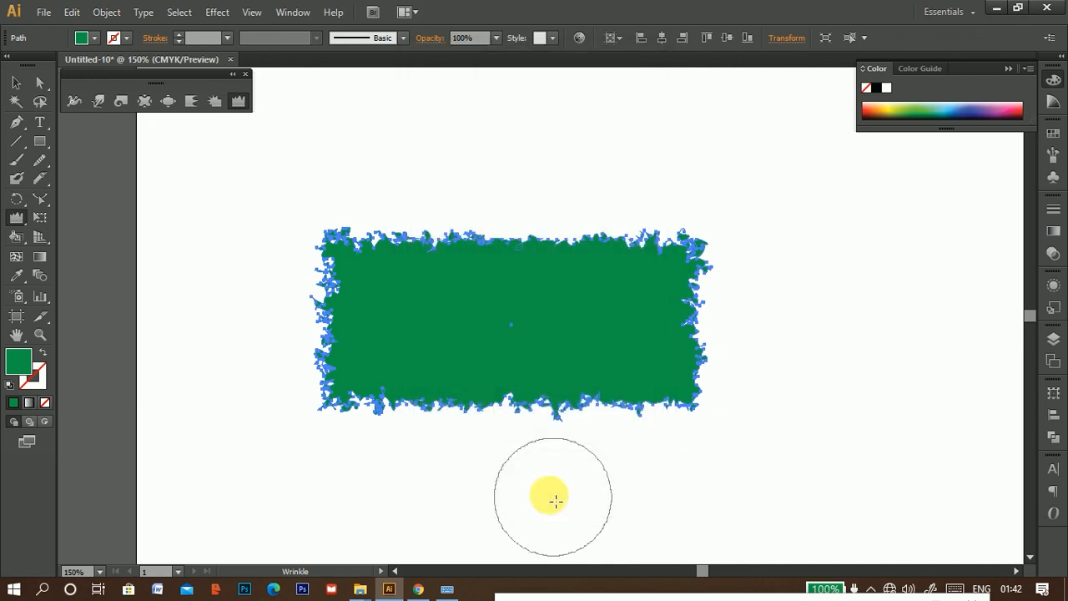
Draw a smaller green rectangle beside the wide ragged one and wrinkle its edges with the Wrinkle tool
{"action": "left_click", "coordinate": [43, 142]}
{"action": "mouse_move", "coordinate": [764, 234]}
{"action": "left_mouse_down"}
{"action": "mouse_move", "coordinate": [775, 259]}
{"action": "mouse_move", "coordinate": [918, 346]}
{"action": "mouse_move", "coordinate": [976, 355]}
{"action": "left_mouse_up"}
{"action": "left_click", "coordinate": [239, 101]}
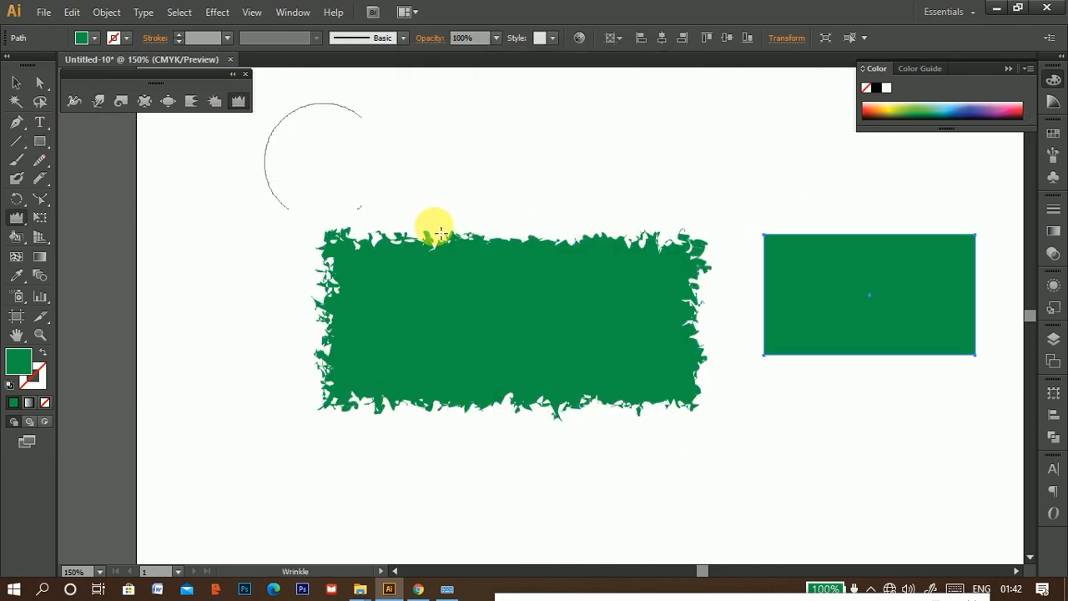
{"action": "mouse_move", "coordinate": [777, 251]}
{"action": "left_mouse_down"}
{"action": "mouse_move", "coordinate": [780, 310]}
{"action": "mouse_move", "coordinate": [918, 337]}
{"action": "mouse_move", "coordinate": [959, 241]}
{"action": "mouse_move", "coordinate": [843, 238]}
{"action": "left_mouse_up"}
Move the wide ragged shape up and left, place the small wrinkled shape on top of it and fill the small one yellow
{"action": "left_click", "coordinate": [16, 82]}
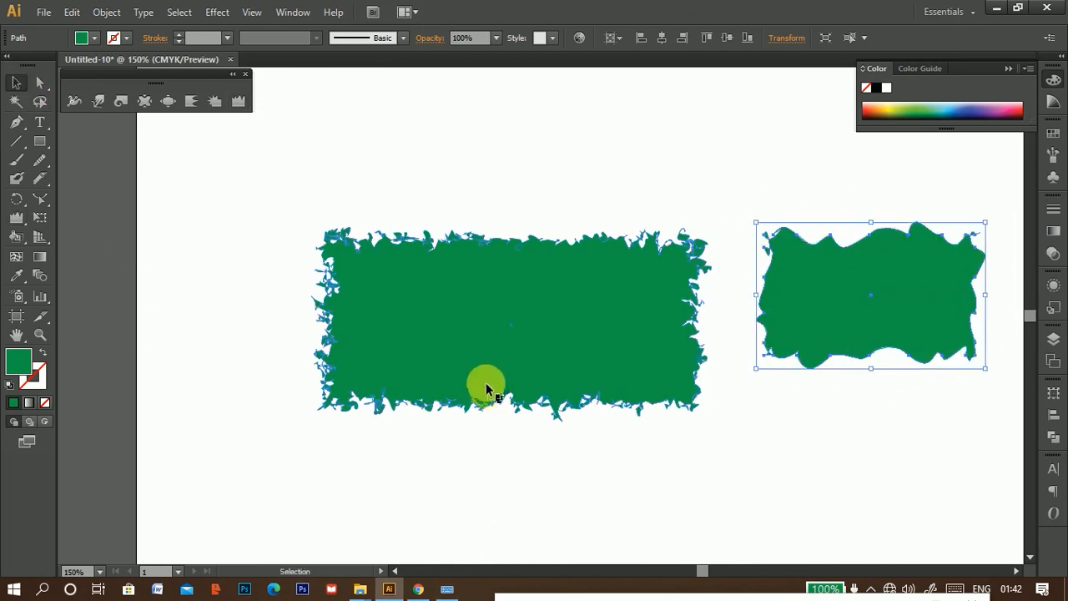
{"action": "left_click_drag", "start_coordinate": [484, 381], "coordinate": [384, 330]}
{"action": "mouse_move", "coordinate": [759, 293]}
{"action": "left_mouse_down"}
{"action": "mouse_move", "coordinate": [775, 289]}
{"action": "mouse_move", "coordinate": [685, 292]}
{"action": "left_mouse_up"}
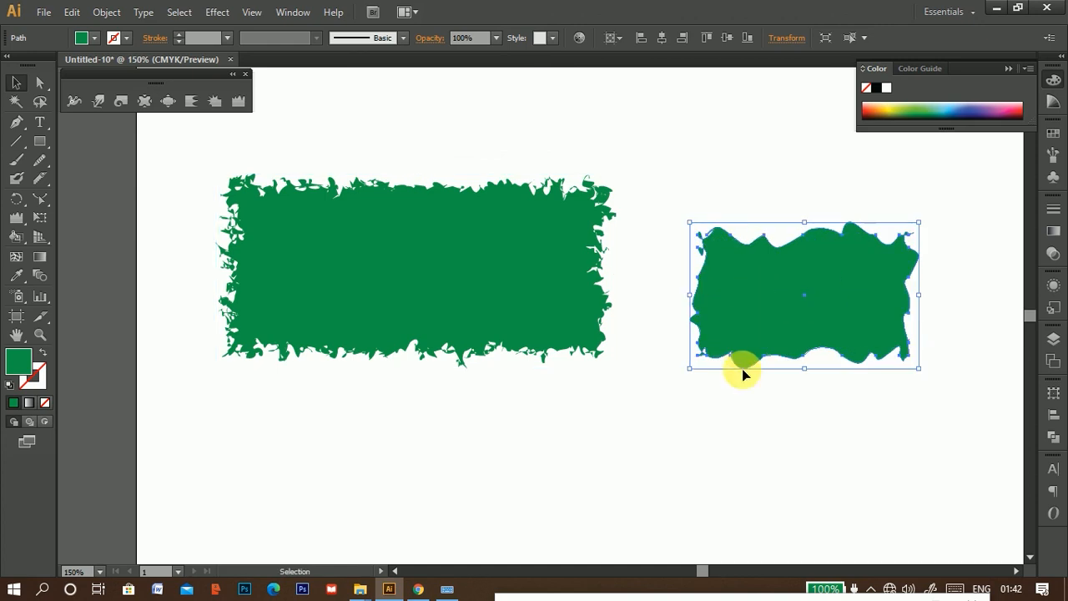
{"action": "mouse_move", "coordinate": [889, 354]}
{"action": "left_mouse_down"}
{"action": "mouse_move", "coordinate": [832, 334]}
{"action": "mouse_move", "coordinate": [440, 292]}
{"action": "mouse_move", "coordinate": [448, 280]}
{"action": "left_mouse_up"}
{"action": "left_click", "coordinate": [887, 109]}
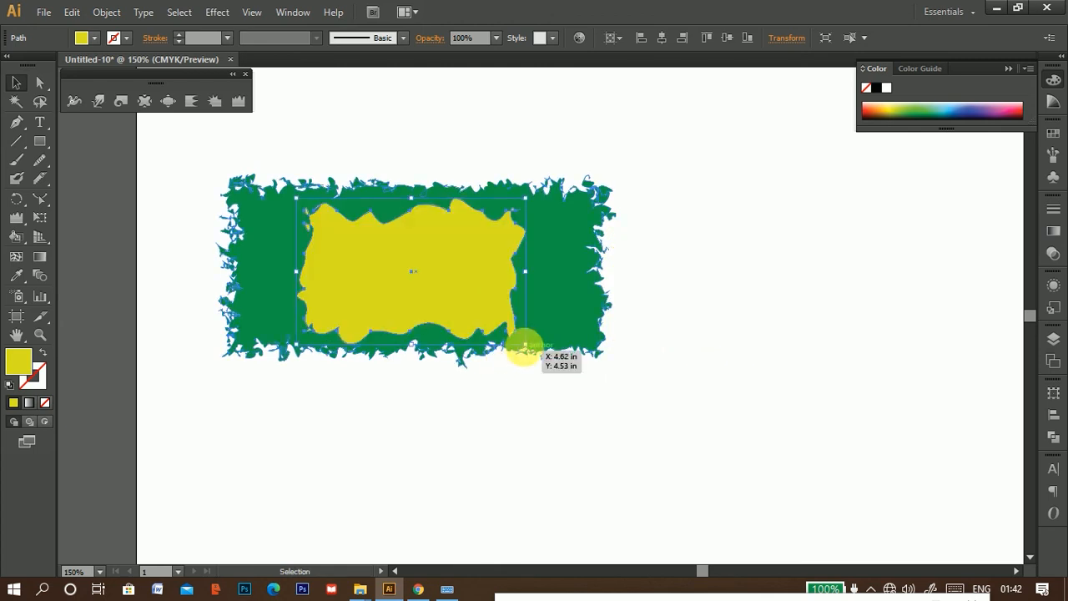
Duplicate the wide ragged shape slightly to the left and fill the copy and the small wrinkled shape bright yellow
{"action": "left_click_drag", "start_coordinate": [524, 344], "coordinate": [511, 339]}
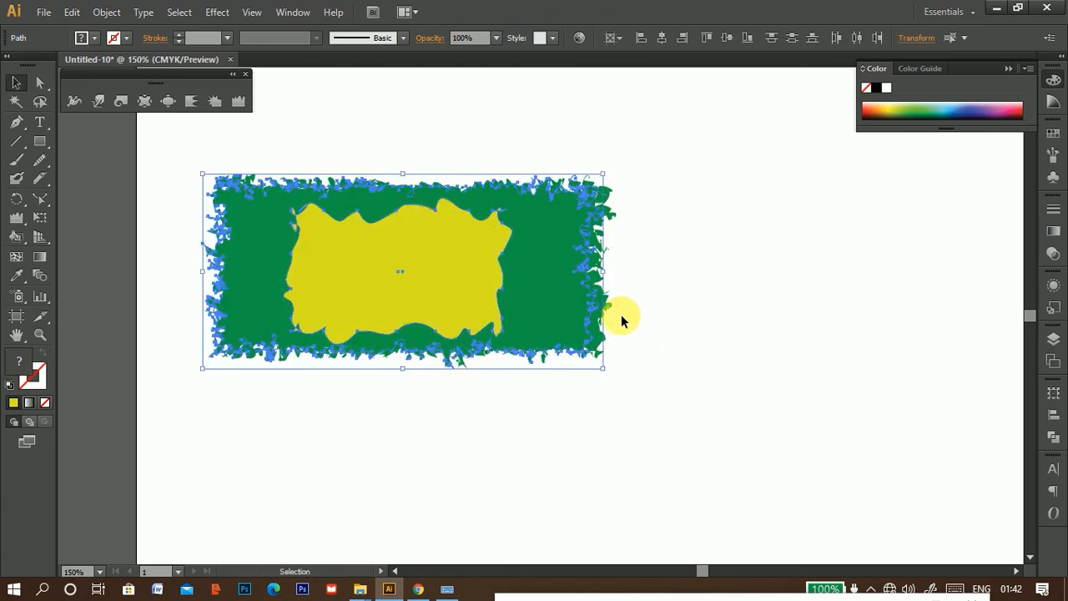
{"action": "left_click", "coordinate": [989, 118]}
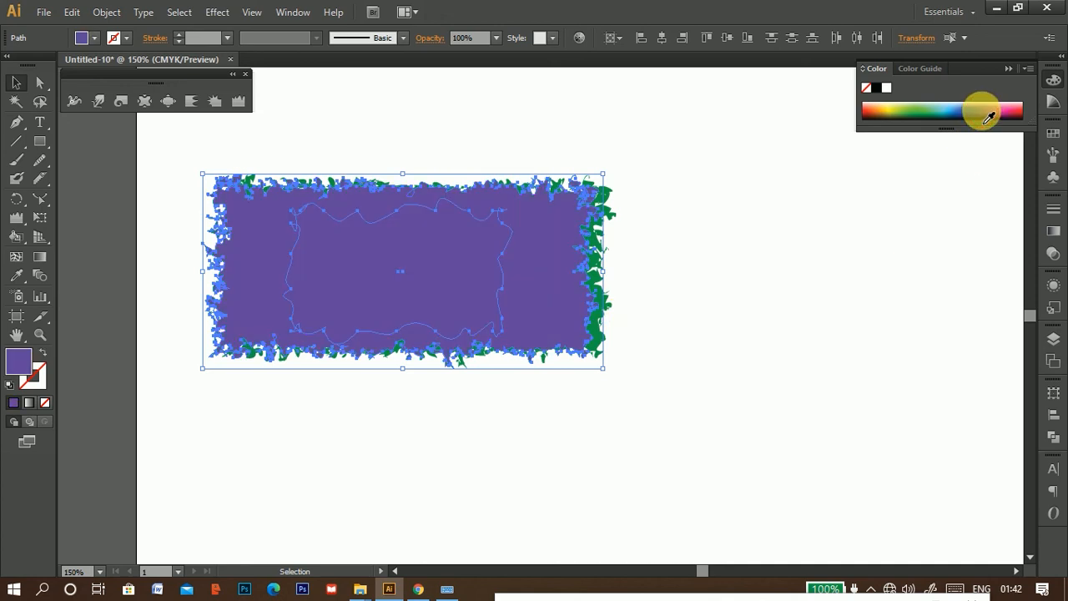
{"action": "left_click", "coordinate": [1007, 116]}
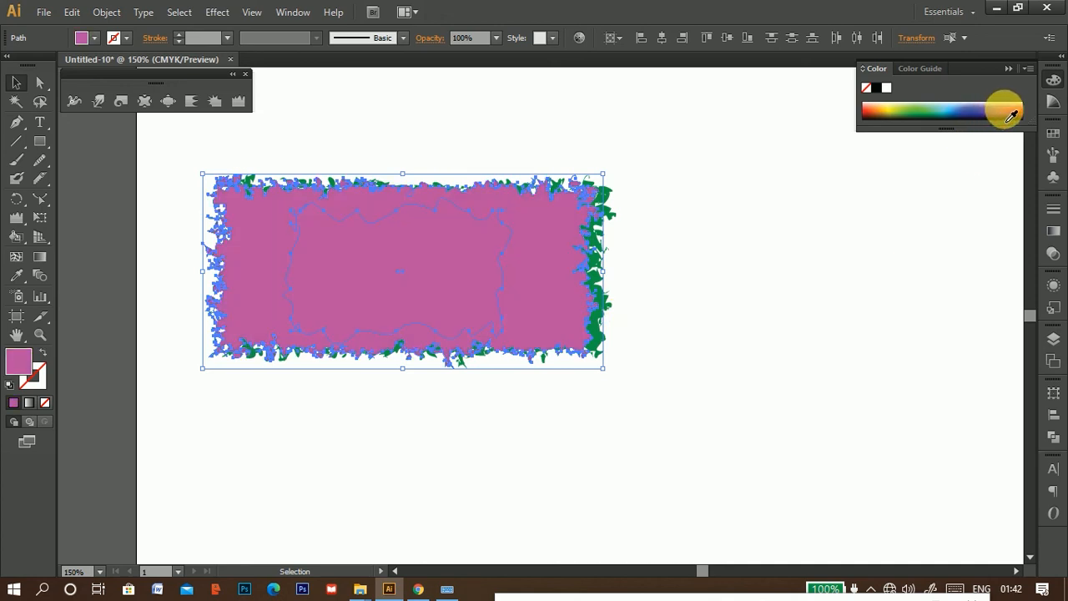
{"action": "left_click", "coordinate": [887, 111]}
{"action": "left_click", "coordinate": [906, 117]}
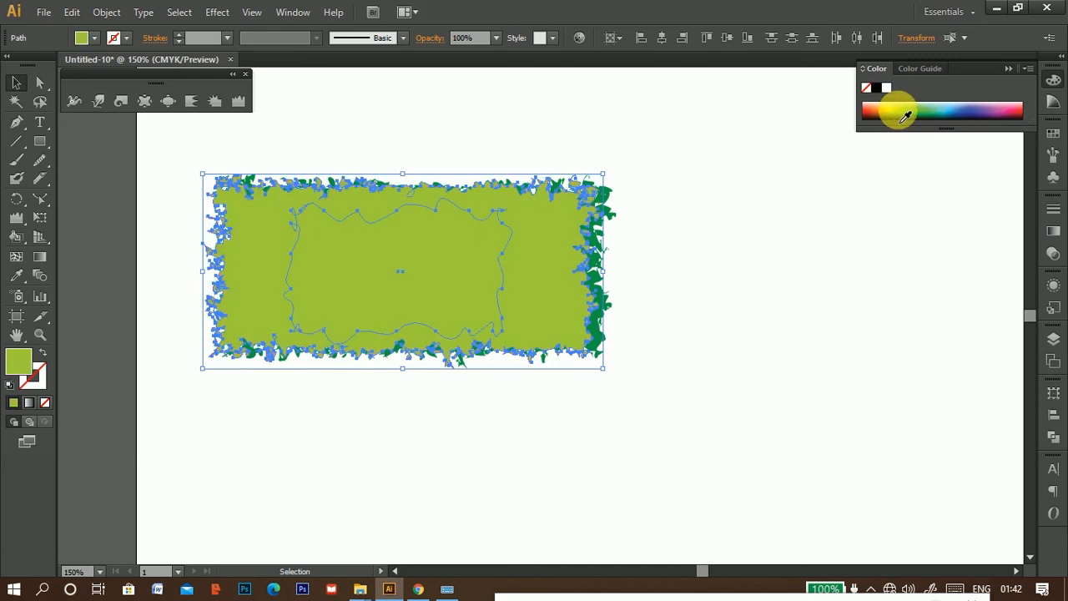
{"action": "left_click", "coordinate": [890, 116]}
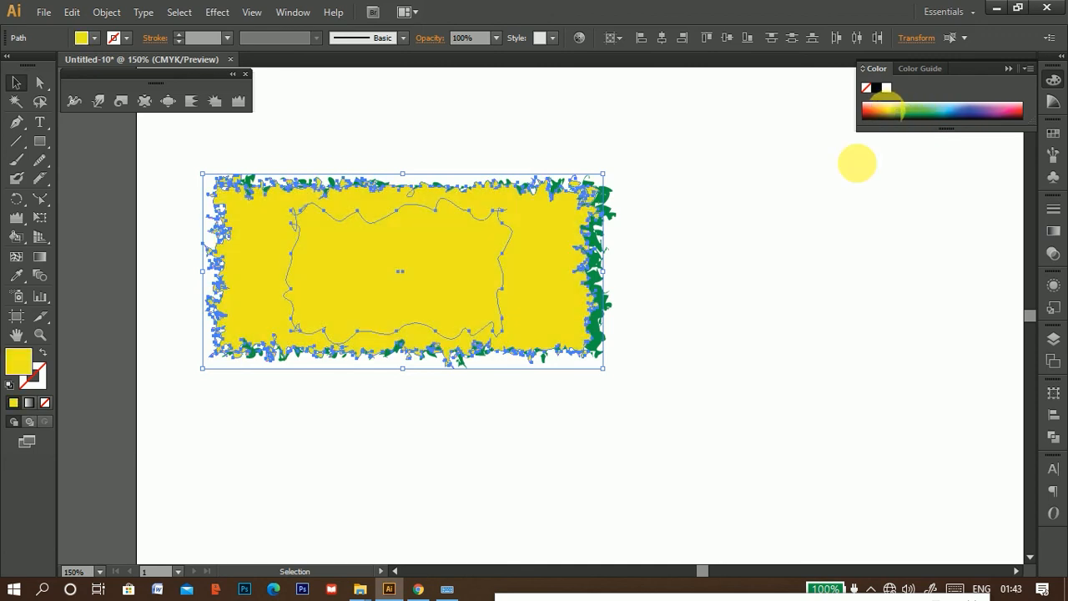
Change the stacking order of the yellow shapes, shift the small wrinkled shape slightly left, fill it light blue and deselect it
{"action": "right_click", "coordinate": [444, 263]}
{"action": "mouse_move", "coordinate": [517, 469]}
{"action": "left_click", "coordinate": [653, 468]}
{"action": "left_click", "coordinate": [631, 404]}
{"action": "left_click_drag", "start_coordinate": [480, 288], "coordinate": [391, 304]}
{"action": "left_click", "coordinate": [948, 110]}
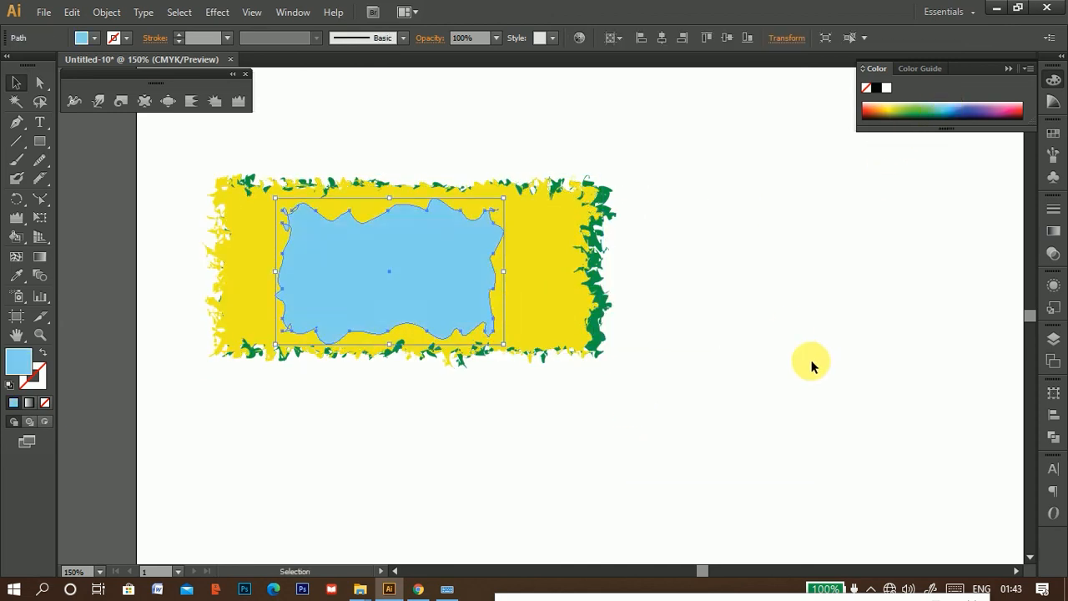
{"action": "left_click", "coordinate": [646, 487]}
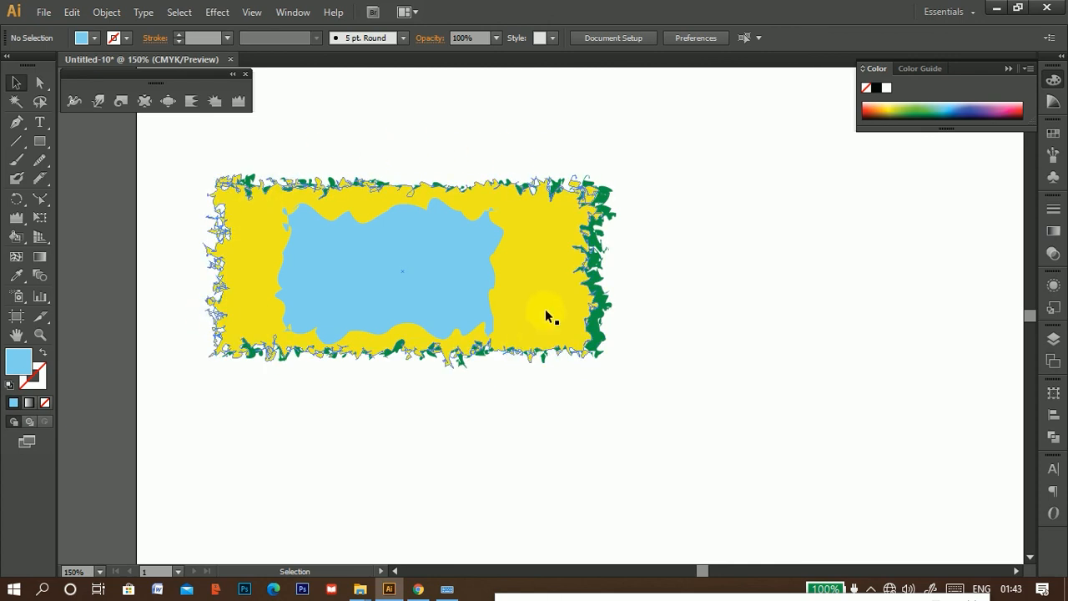
{"action": "left_click", "coordinate": [193, 259]}
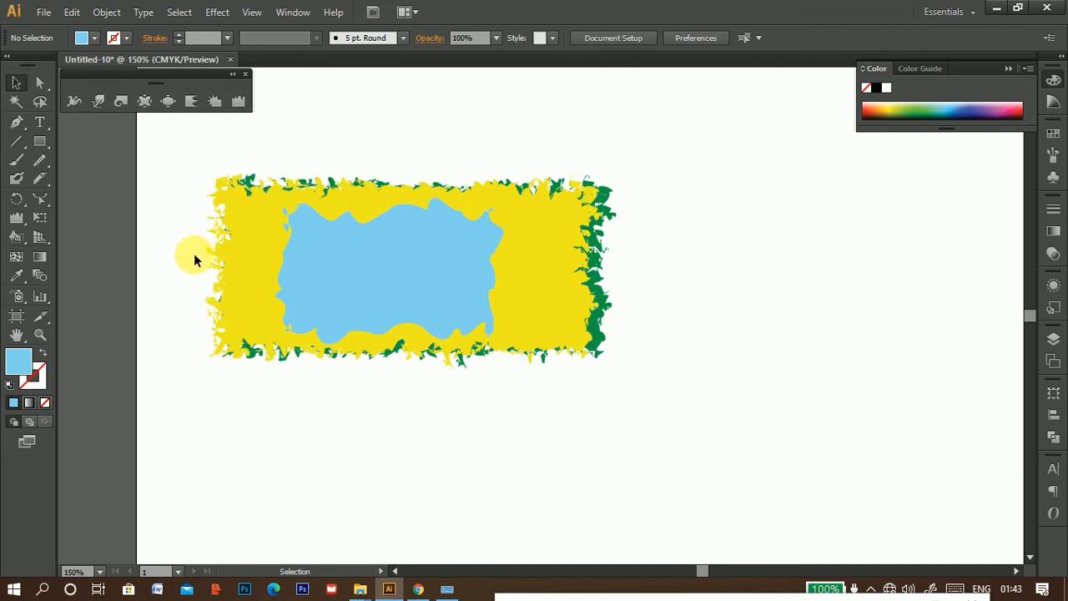
{"action": "left_click", "coordinate": [365, 307]}
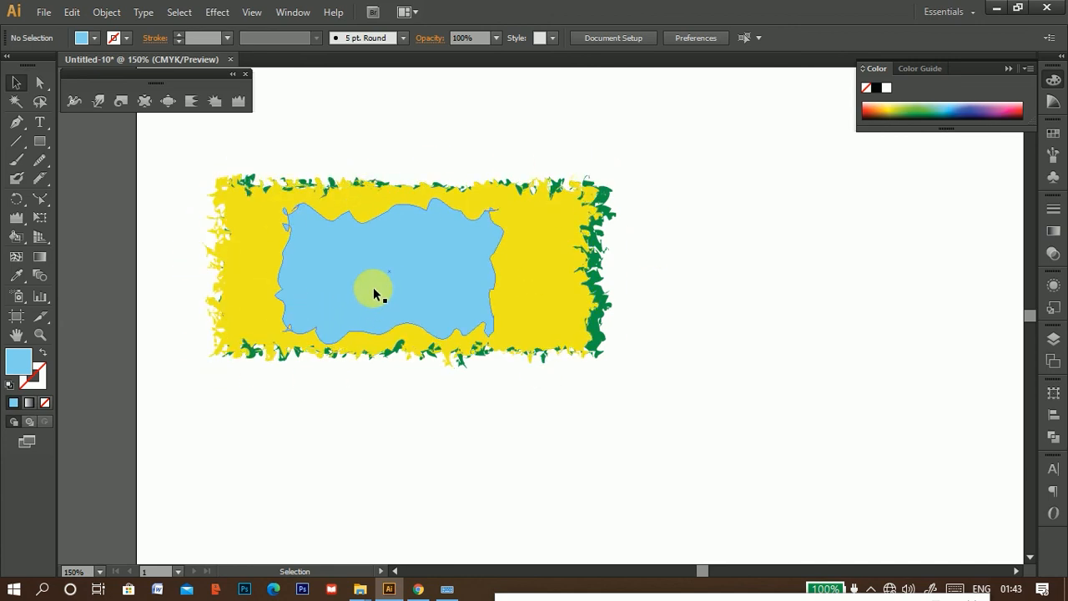